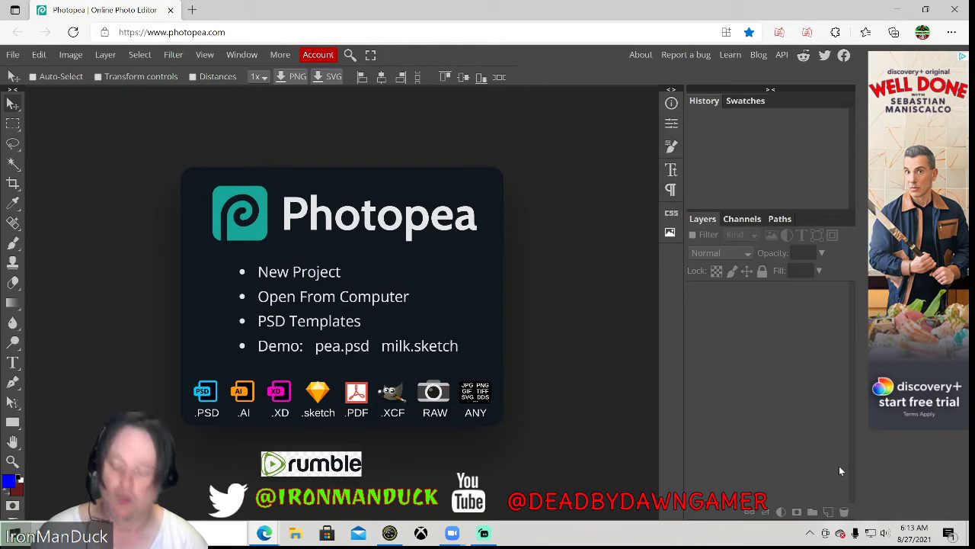
- Switch to the full-screen video "my reaction to In The Walls Short Horror Film 7 7 2021" and return to Photopea
key("alt+Tab")
key("alt+Tab")
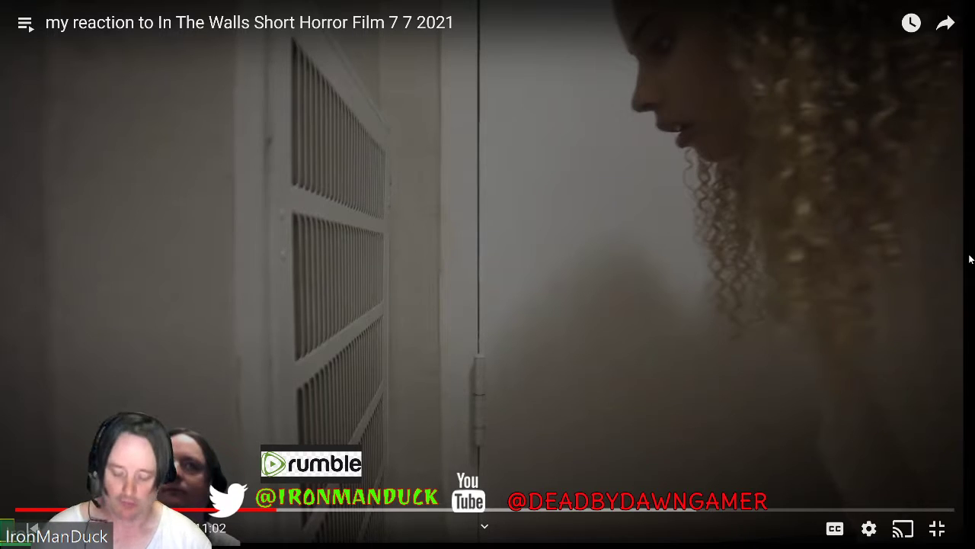
key("alt+Tab")
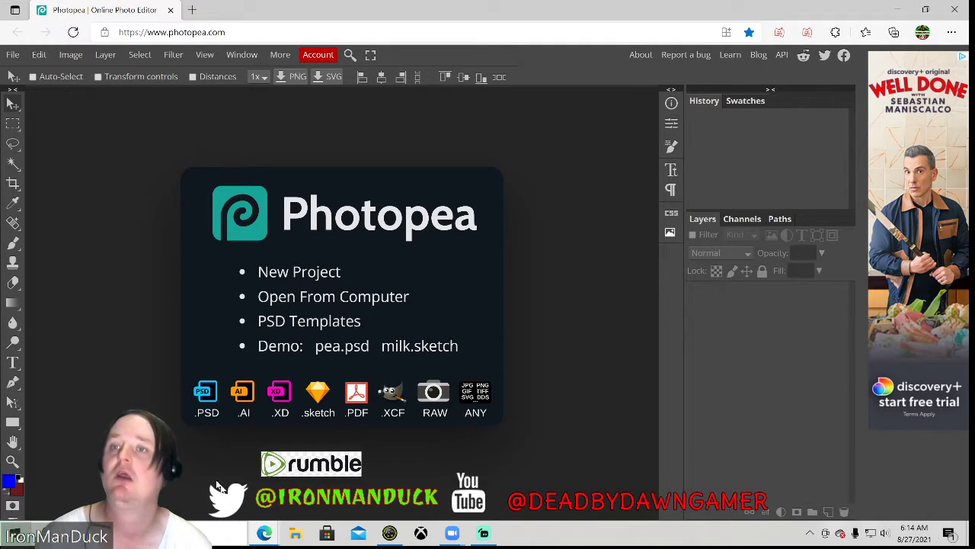
- Check the captured images in the Screenshots folder under Pictures using File Explorer, and close the window
left_click(303, 536)
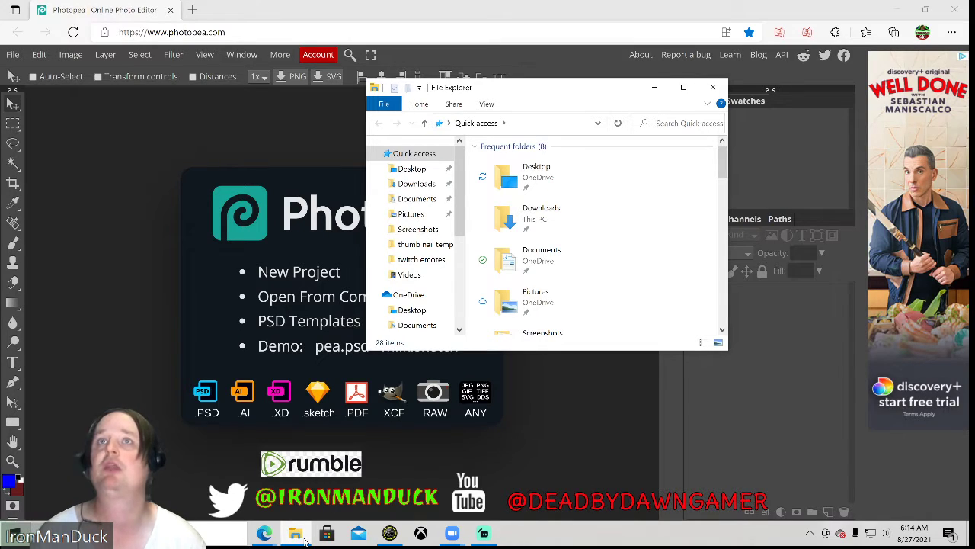
left_click(411, 214)
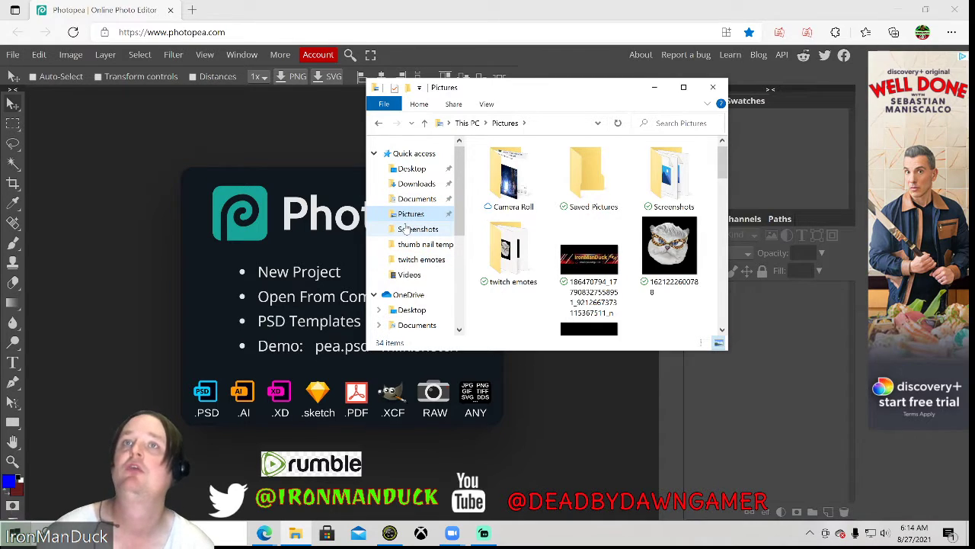
left_click(406, 229)
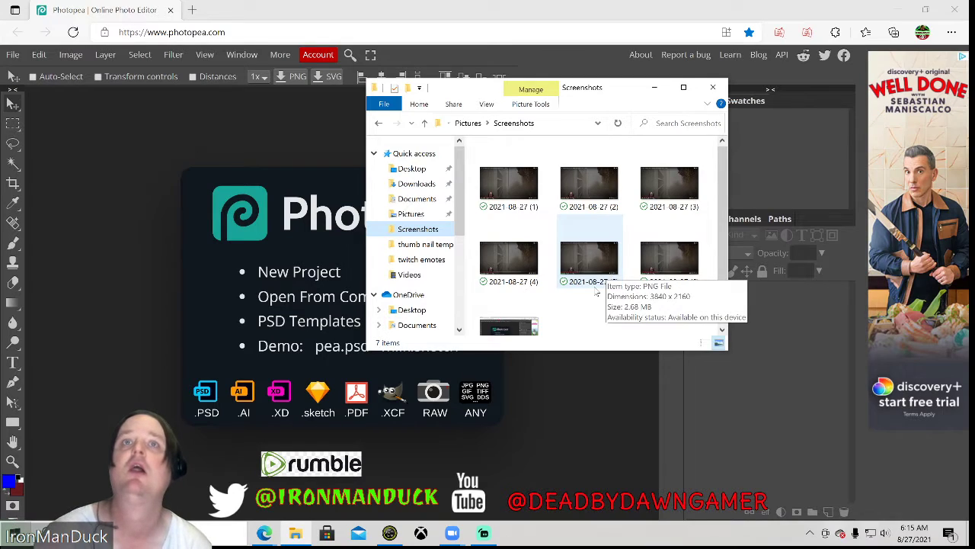
scroll(607, 272, "down", 2)
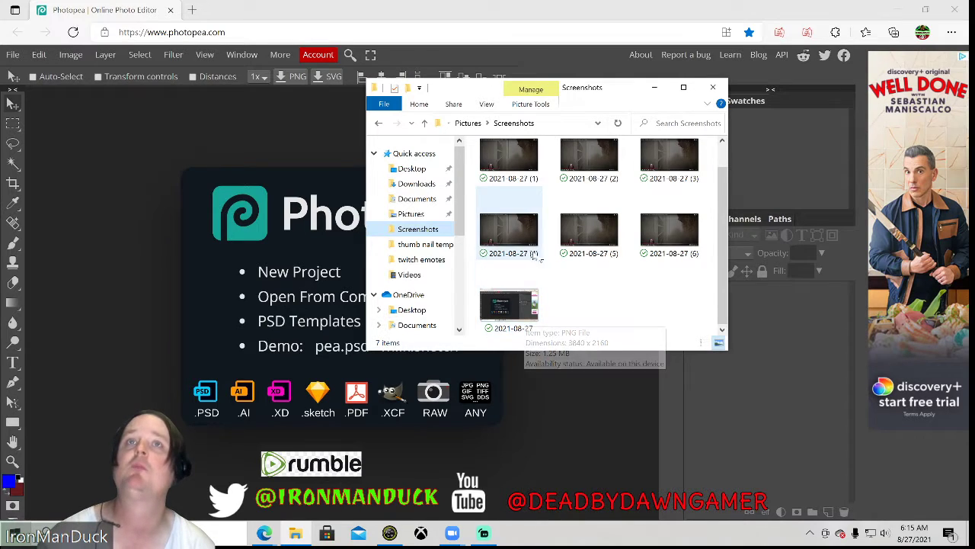
scroll(567, 271, "up", 2)
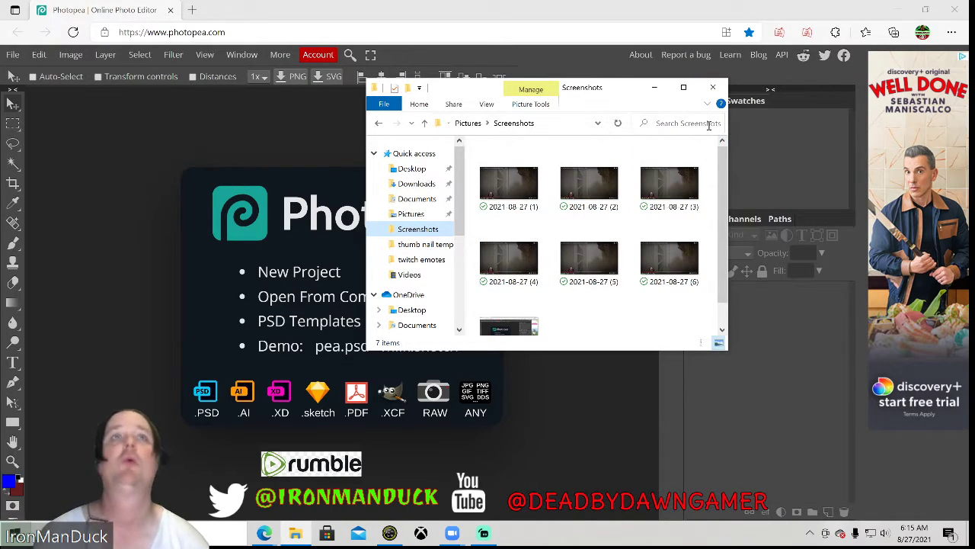
left_click(713, 87)
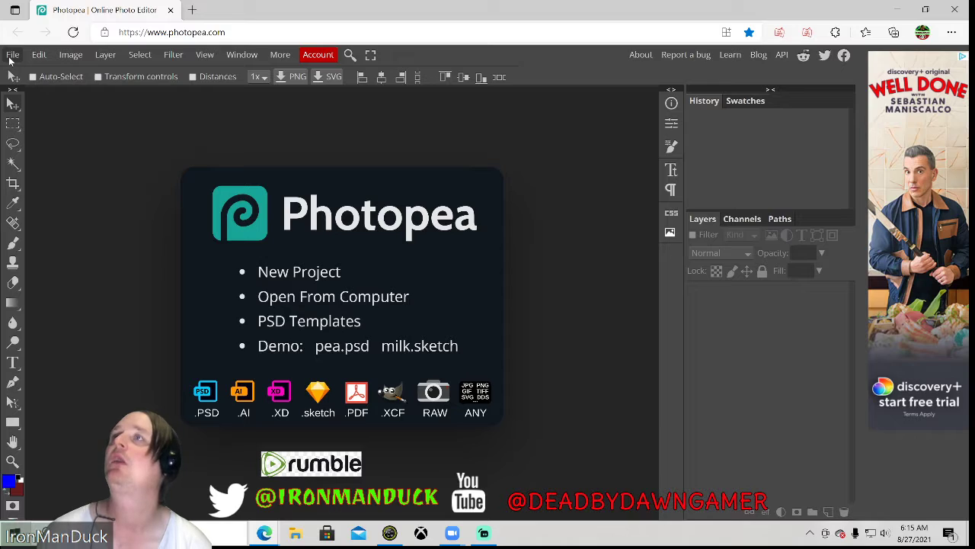
- Open the image 2021-08-27 (1) from the Screenshots folder under Pictures in Photopea
left_click(12, 56)
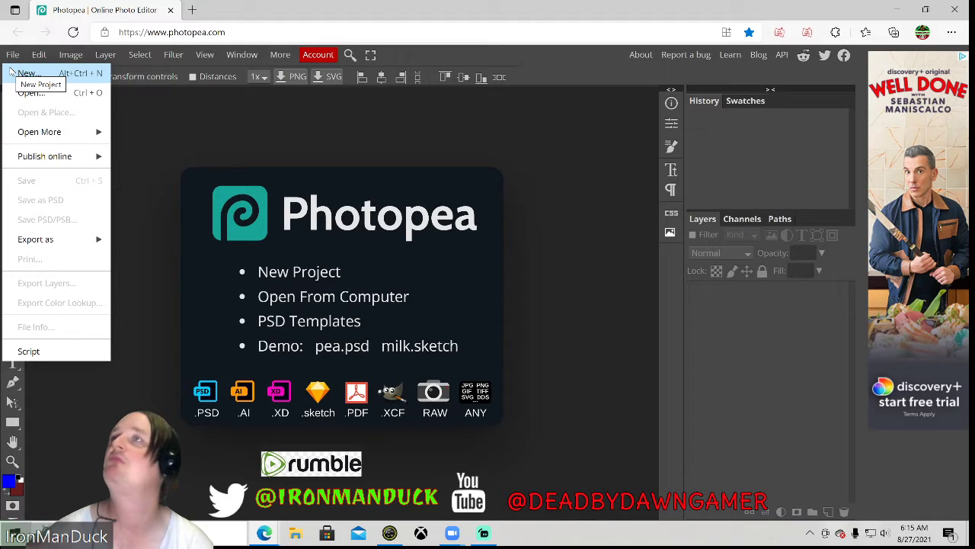
left_click(53, 93)
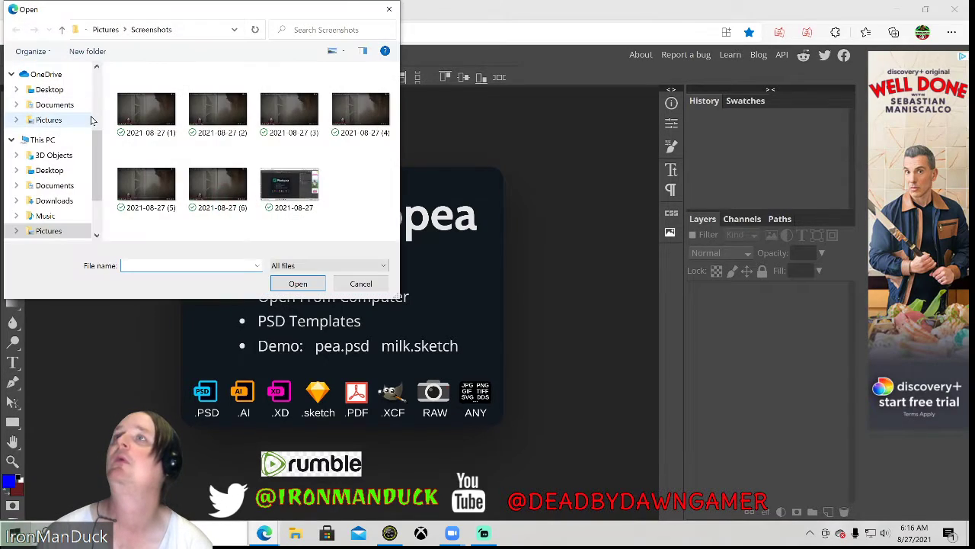
left_click(17, 120)
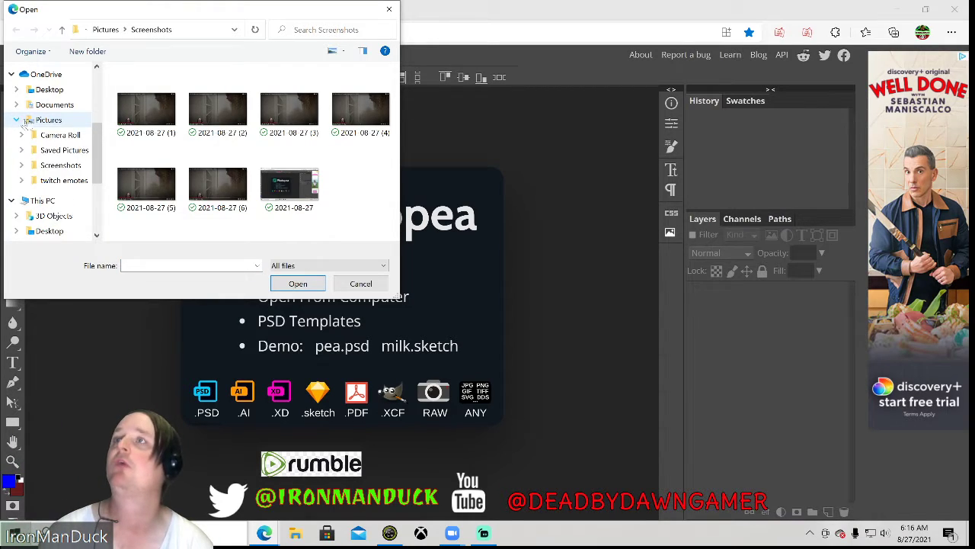
left_click(61, 165)
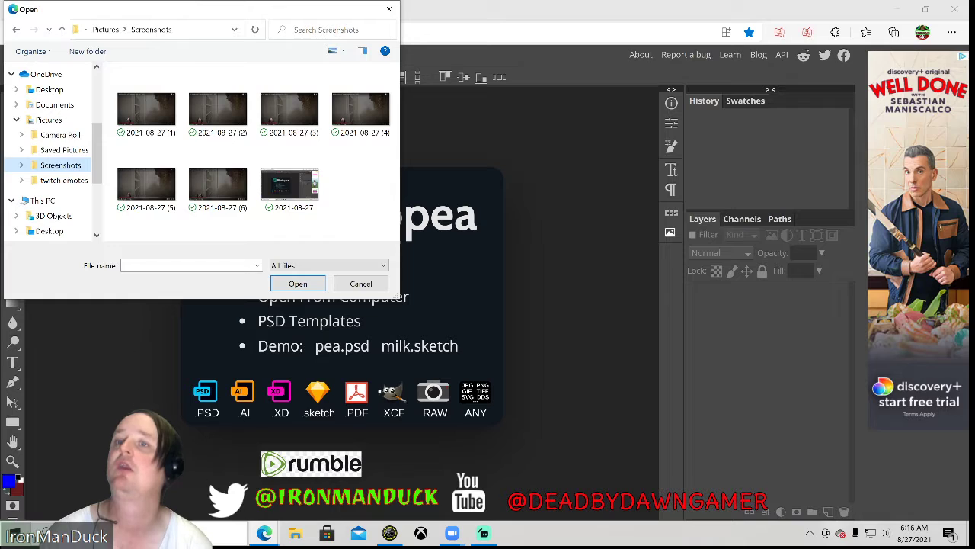
left_click(302, 536)
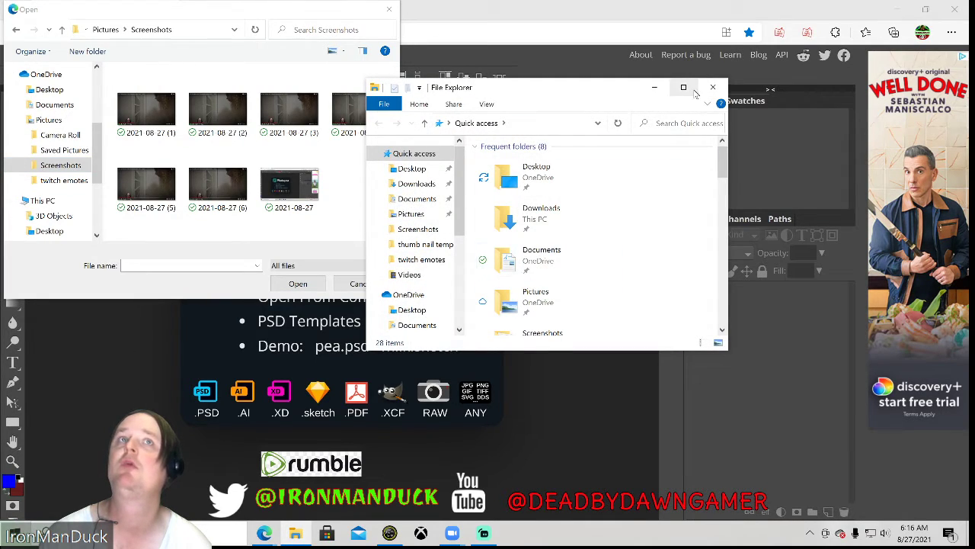
left_click(712, 88)
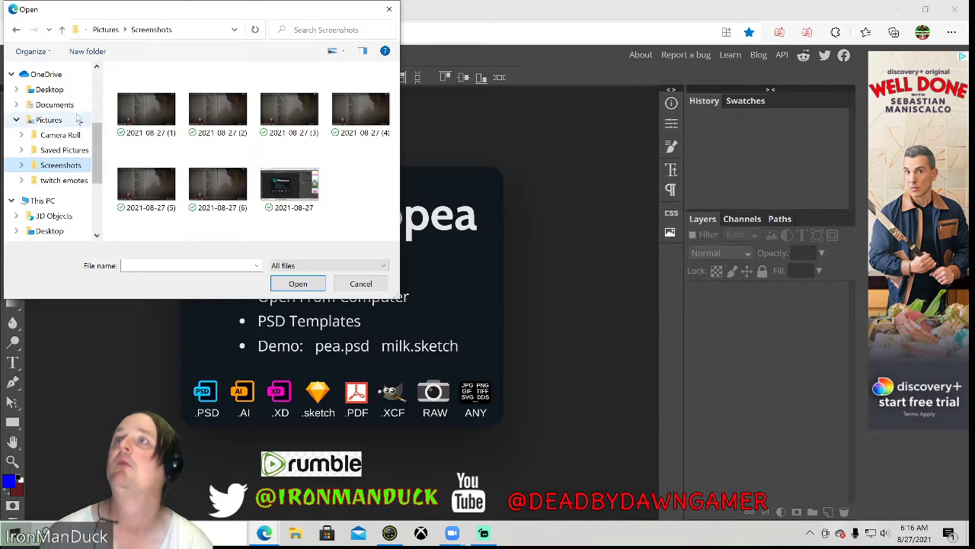
left_click(47, 164)
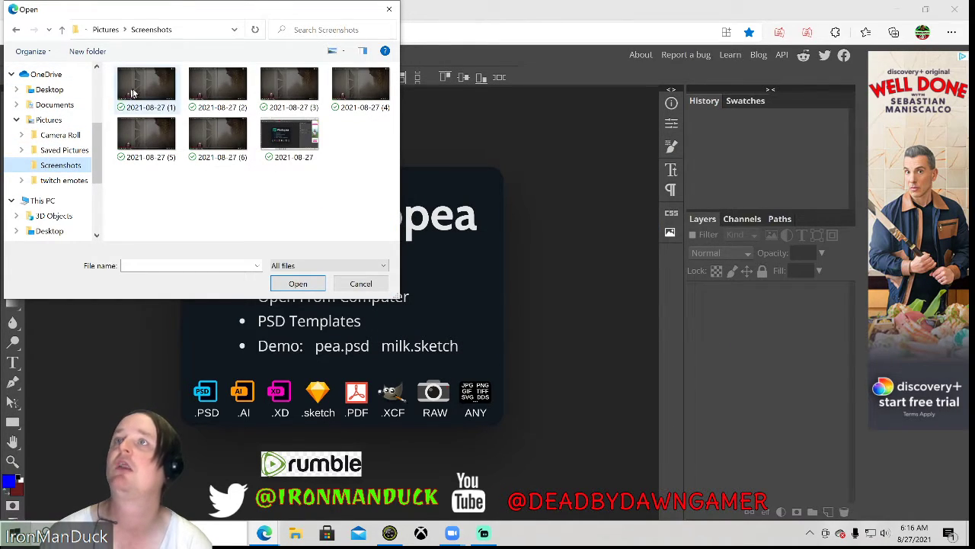
left_click(171, 89)
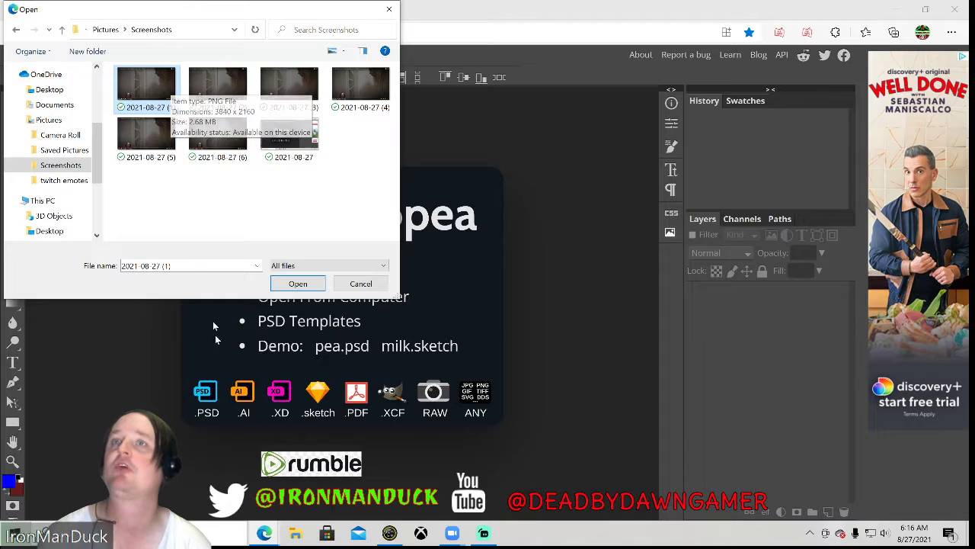
left_click(297, 283)
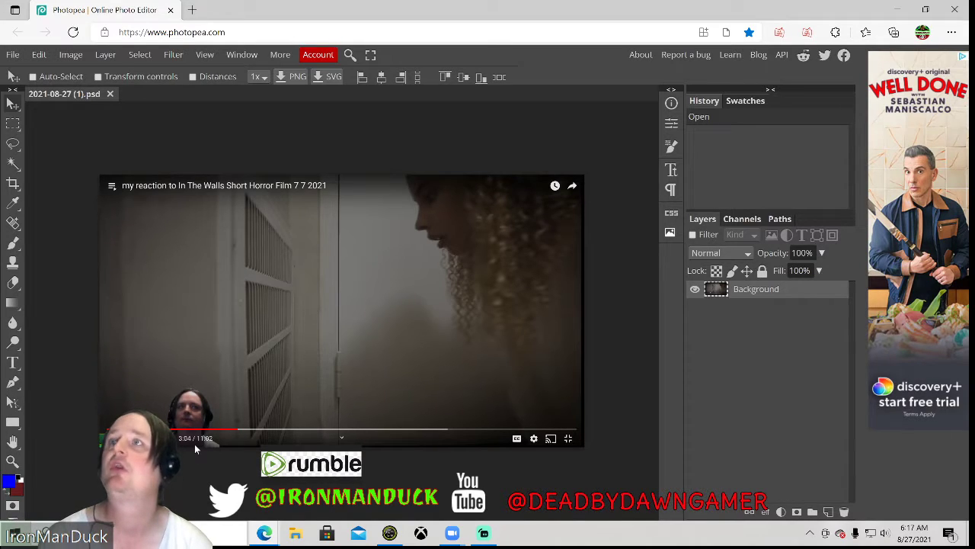
left_click(13, 145)
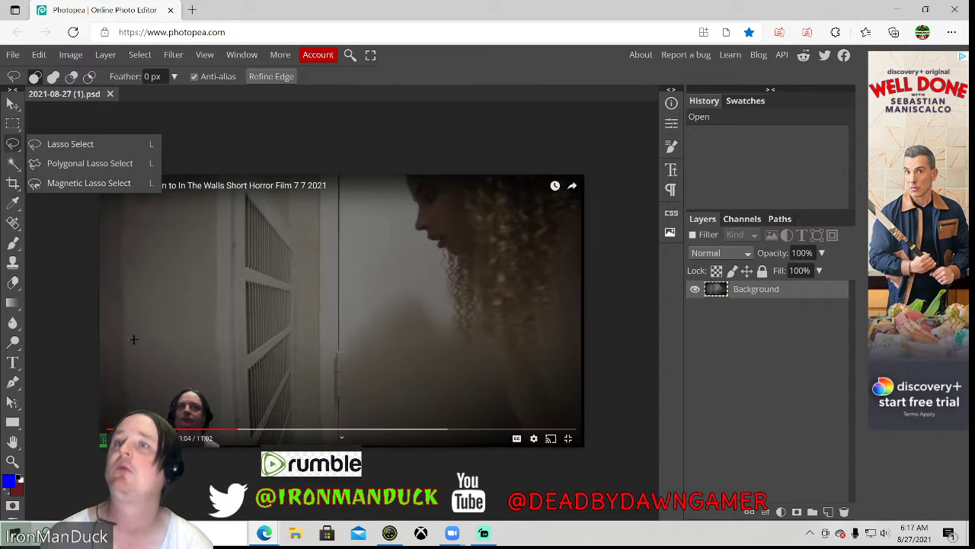
left_click(85, 185)
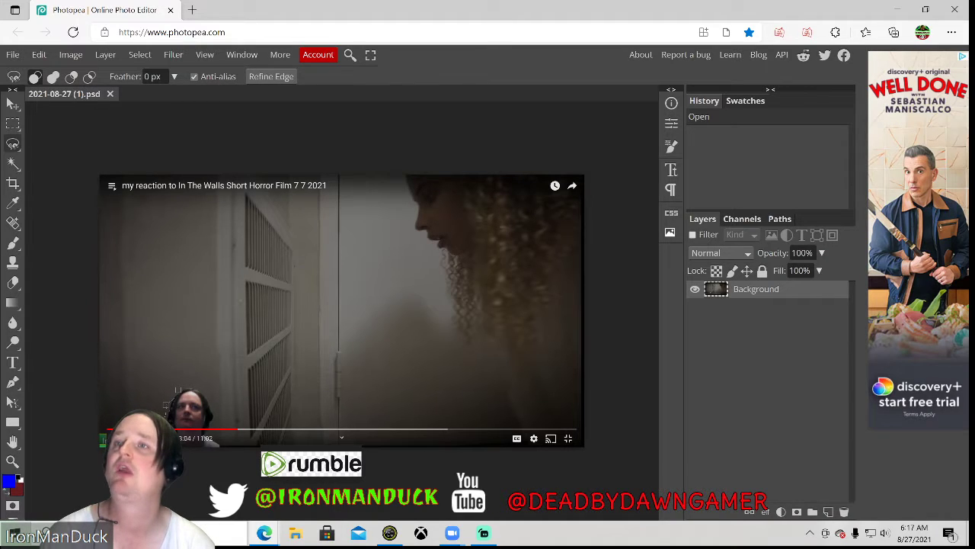
left_click(12, 103)
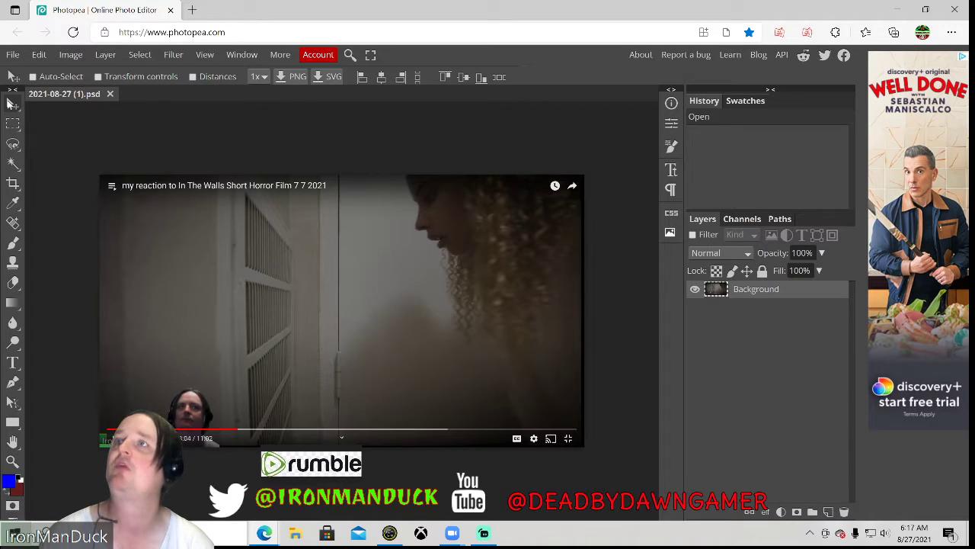
- Outline the webcam figure in the image's lower-left area with the Polygonal Lasso and paste a copy of it as a new layer
right_click(11, 145)
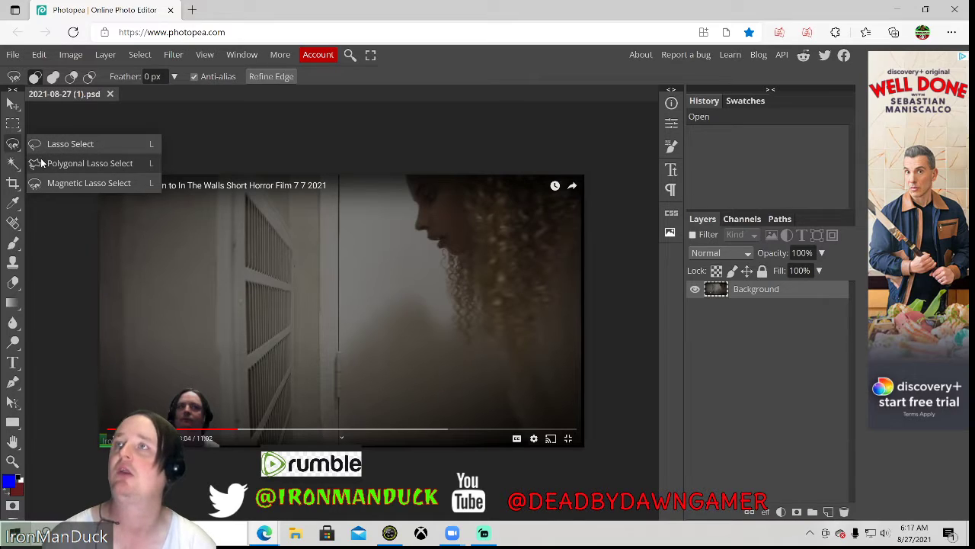
left_click(113, 169)
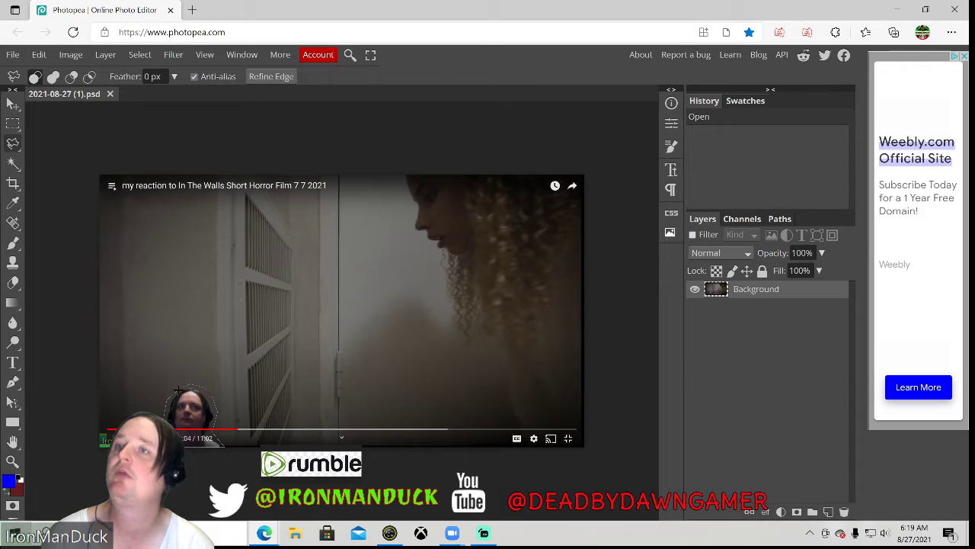
left_click(175, 391)
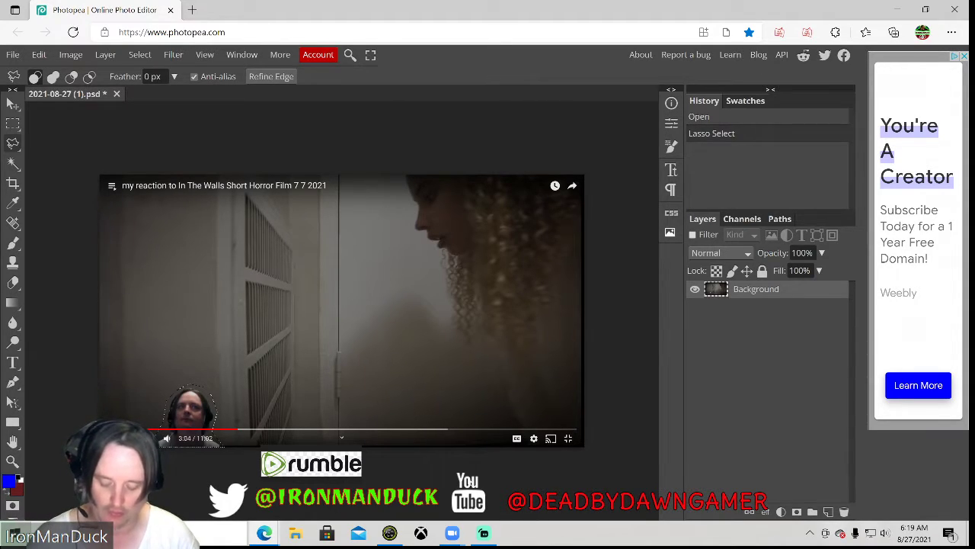
key("ctrl+v")
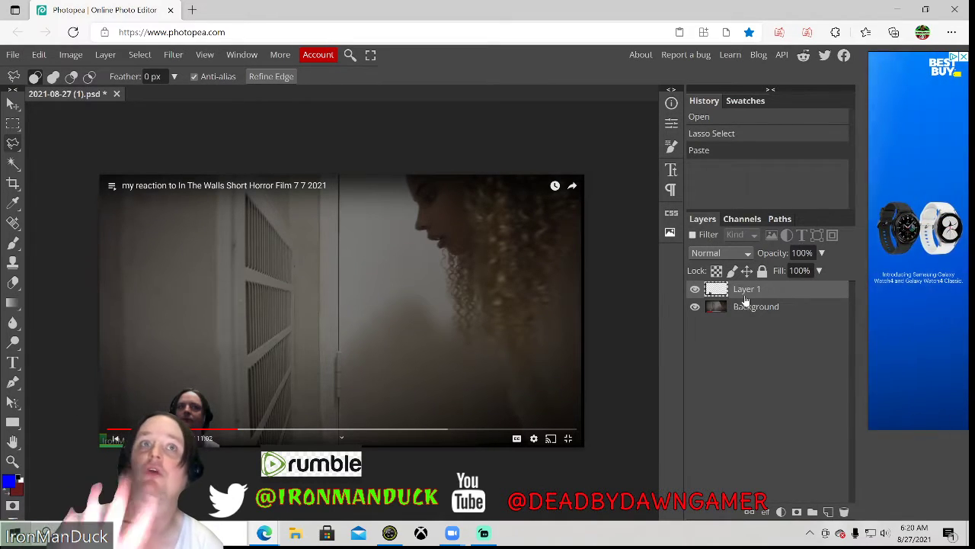
- Save the project as the PSD file 2021-08-27 (1).psd and dismiss the download notice
left_click(15, 56)
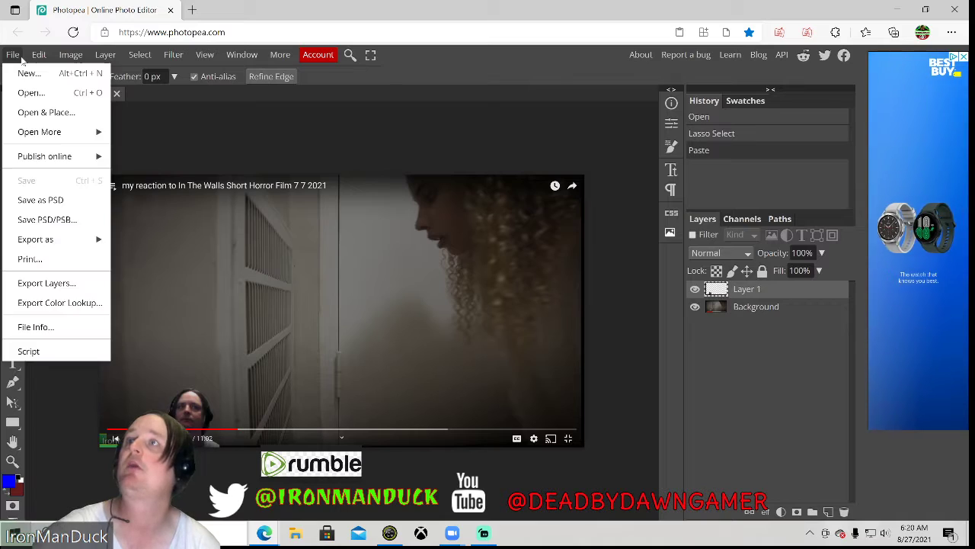
left_click(41, 201)
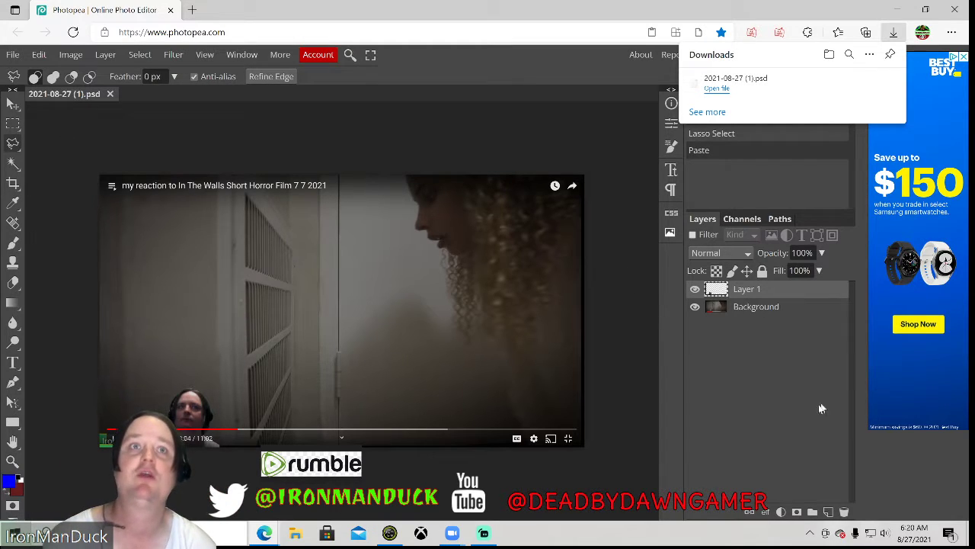
left_click(788, 416)
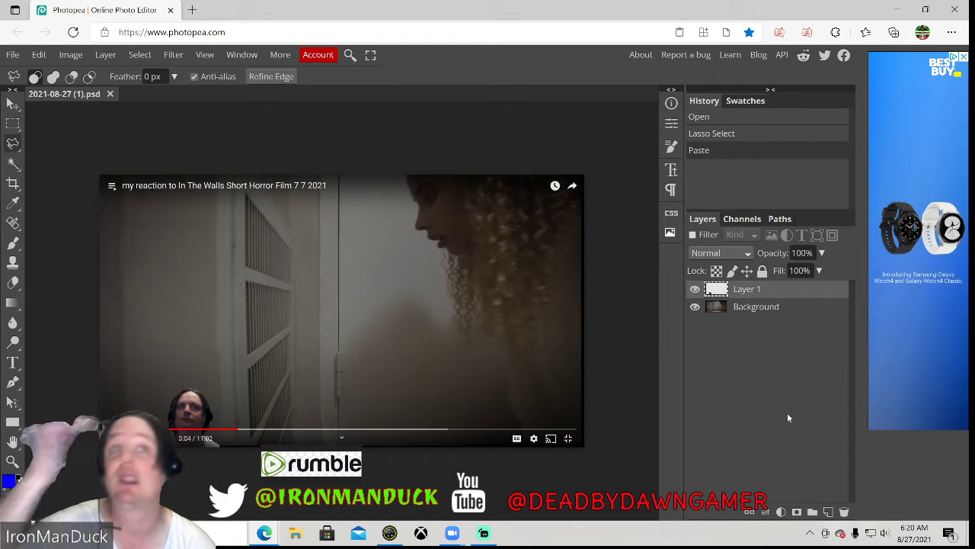
- Enable a Stroke in the blending options of the pasted figure layer and show its settings, keeping the image in view
right_click(754, 296)
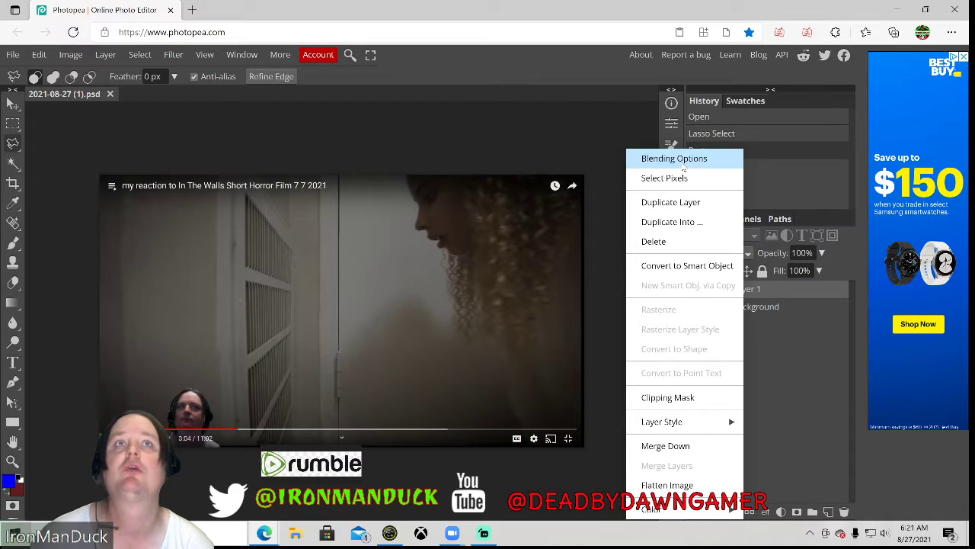
left_click(682, 160)
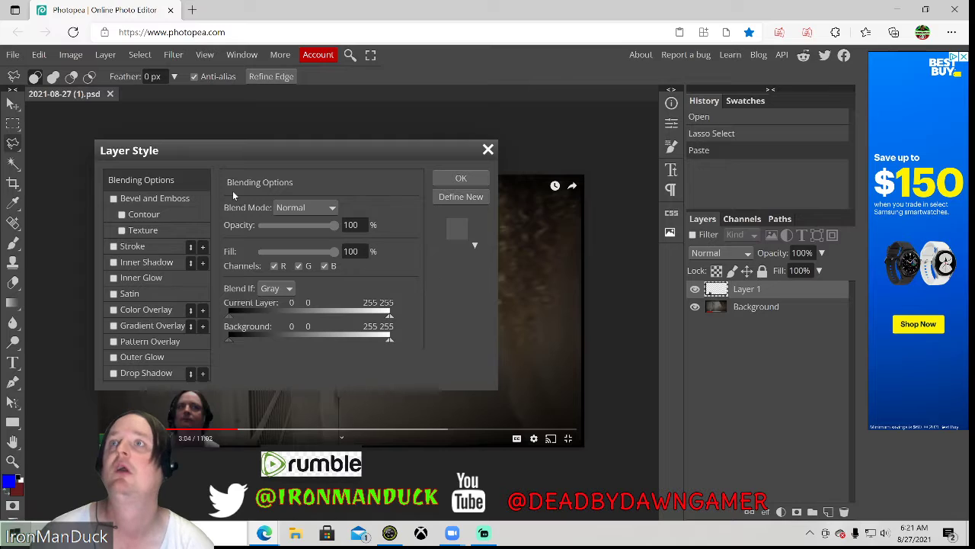
left_click_drag(332, 150, 497, 151)
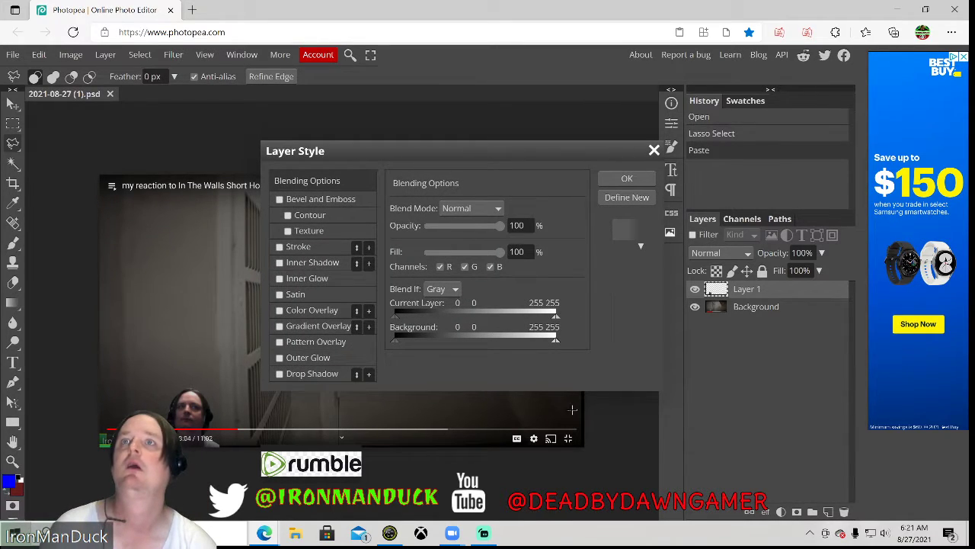
mouse_move(424, 149)
left_mouse_down()
mouse_move(478, 142)
mouse_move(512, 96)
left_mouse_up()
left_click(358, 191)
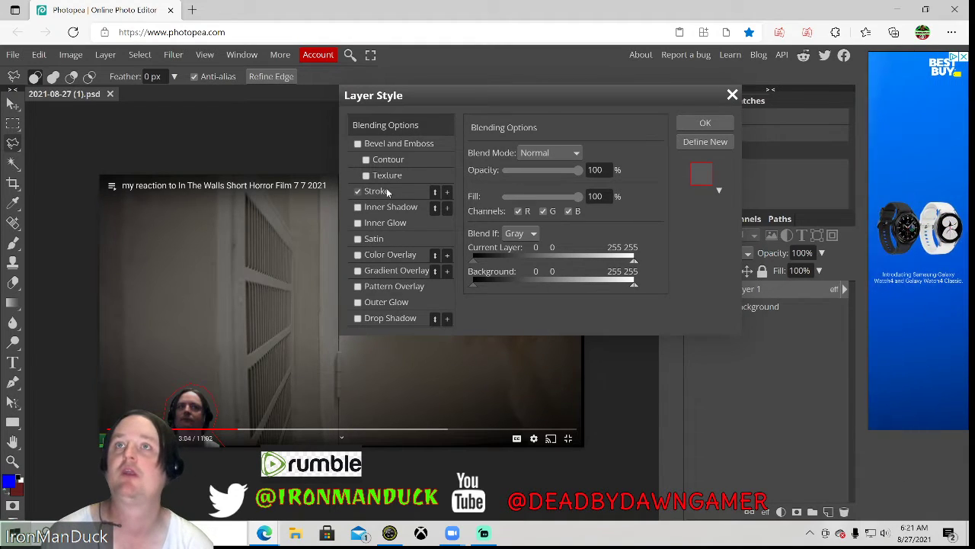
left_click(386, 191)
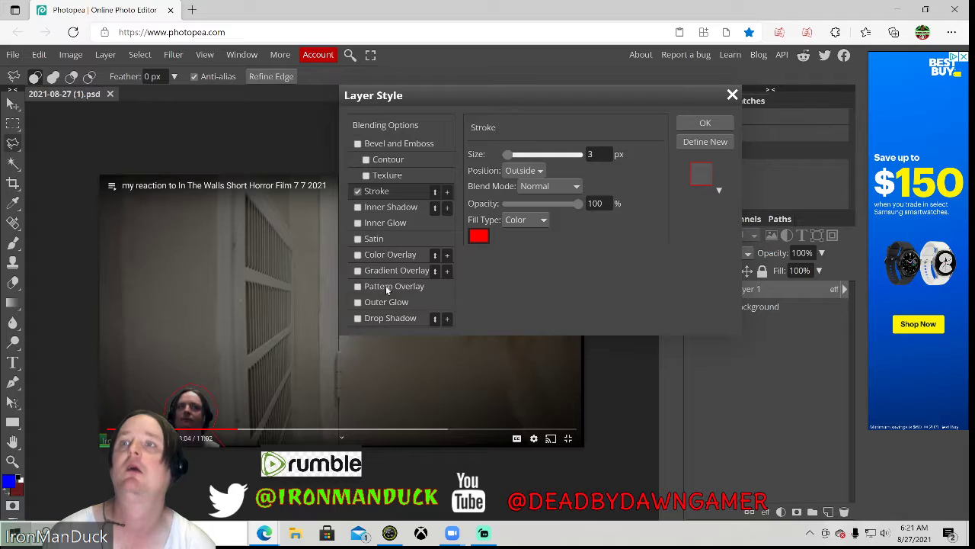
- Set the figure layer's stroke colour to white (ffffff)
left_click(478, 237)
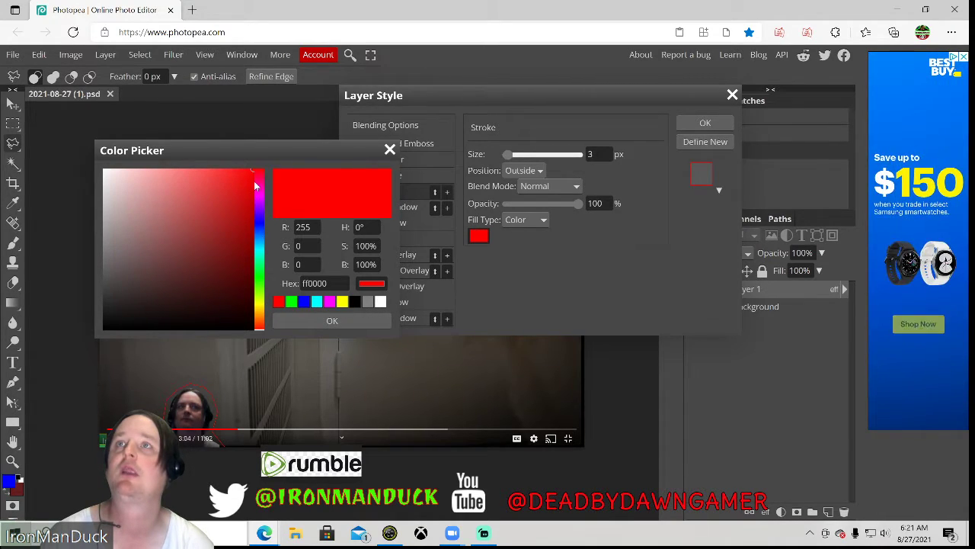
left_click_drag(256, 187, 260, 280)
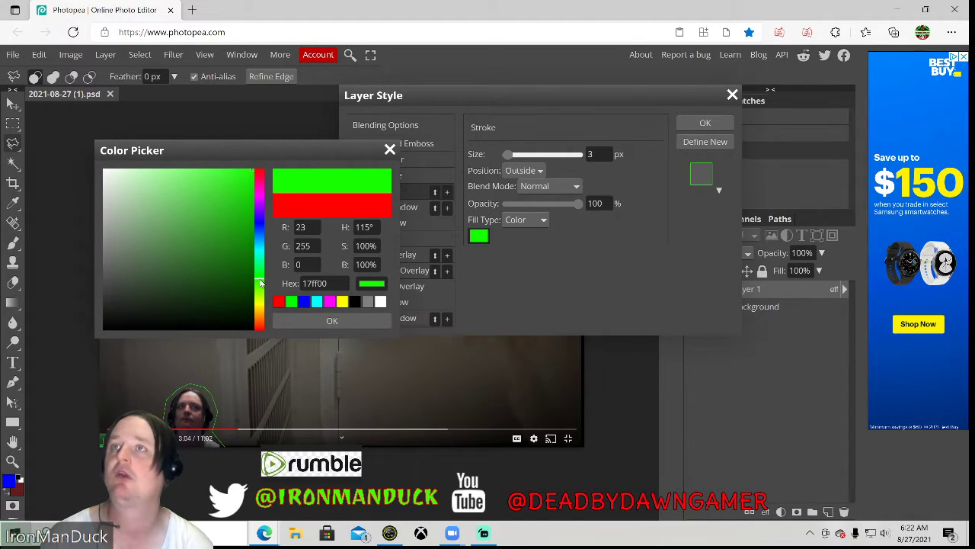
mouse_move(254, 183)
left_mouse_down()
mouse_move(236, 183)
mouse_move(220, 284)
mouse_move(198, 292)
mouse_move(170, 268)
mouse_move(154, 212)
mouse_move(179, 187)
mouse_move(216, 196)
mouse_move(222, 234)
mouse_move(196, 276)
mouse_move(225, 212)
mouse_move(200, 192)
mouse_move(144, 204)
mouse_move(128, 255)
mouse_move(195, 276)
left_mouse_up()
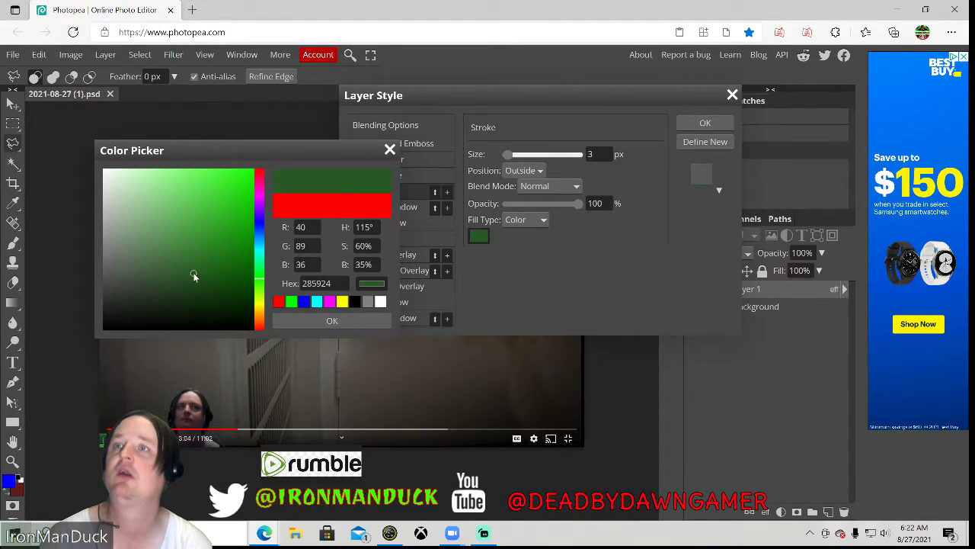
left_click(380, 302)
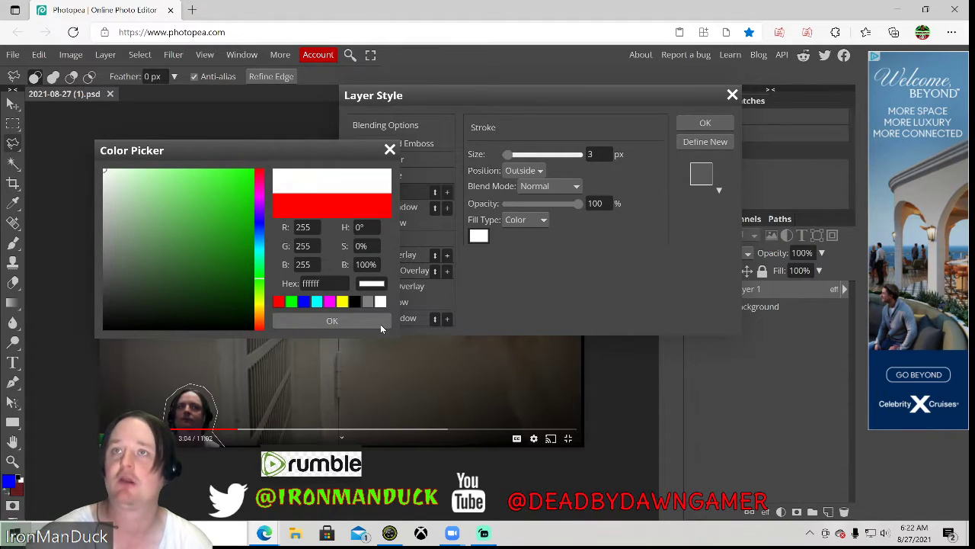
left_click(380, 323)
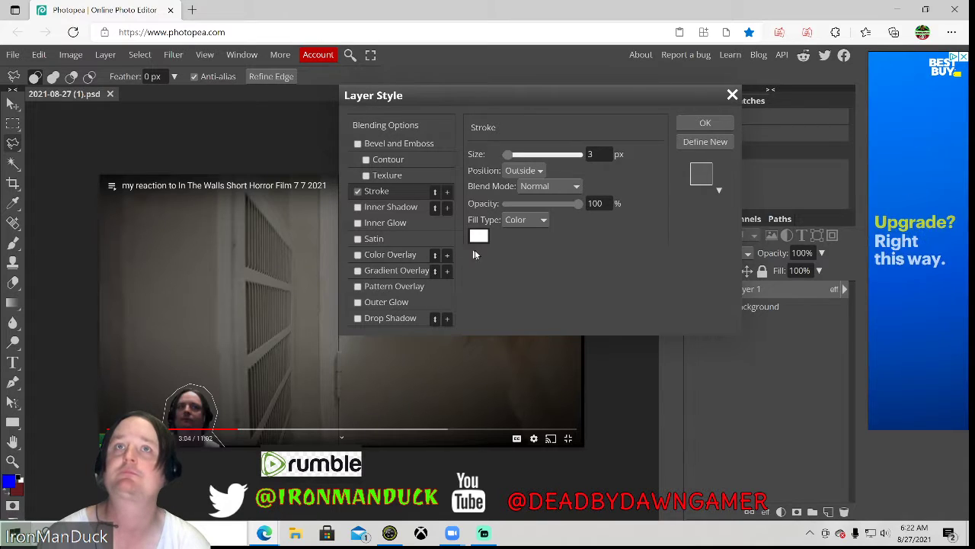
- Set the white stroke's size to 10 px, keep its position Outside, and apply the layer style
left_click(536, 172)
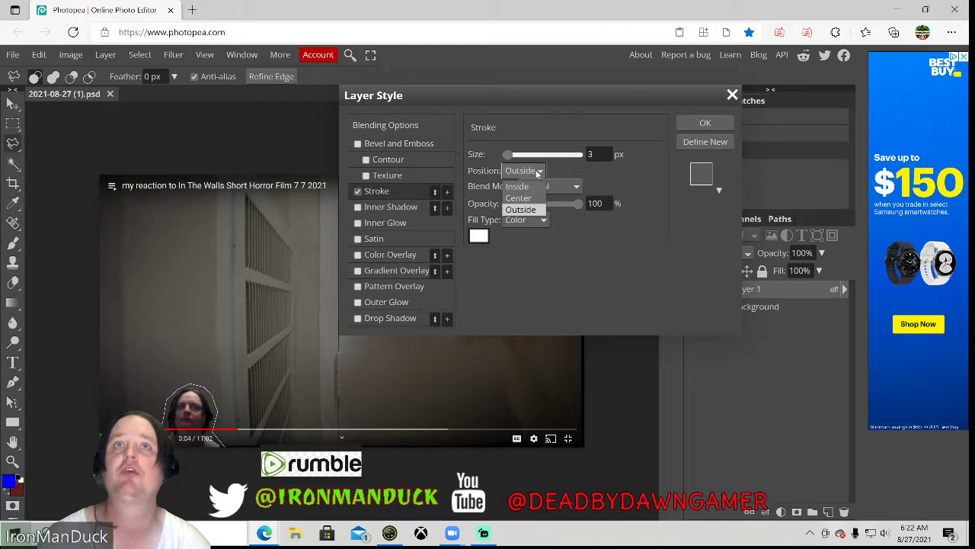
left_click(536, 172)
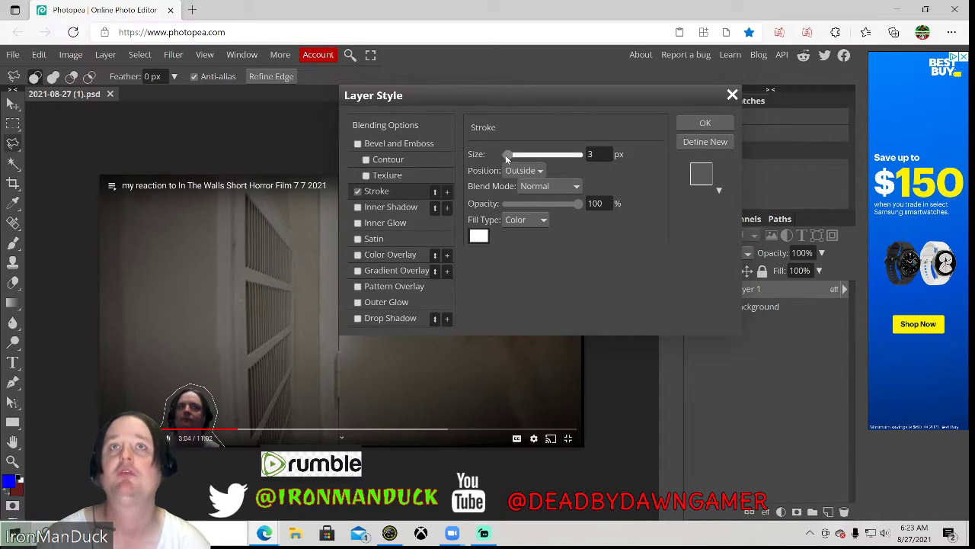
mouse_move(507, 156)
left_mouse_down()
mouse_move(555, 157)
mouse_move(511, 163)
left_mouse_up()
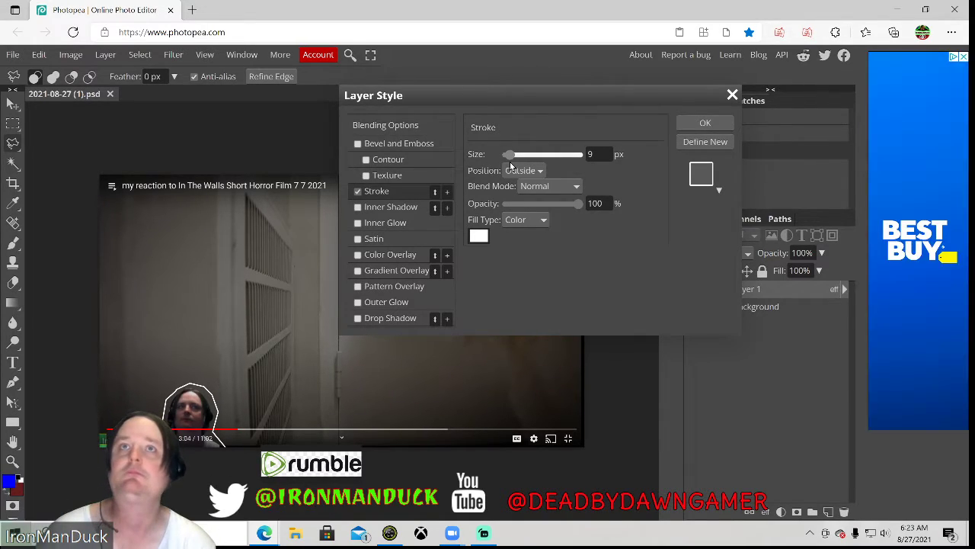
left_click_drag(510, 164, 510, 163)
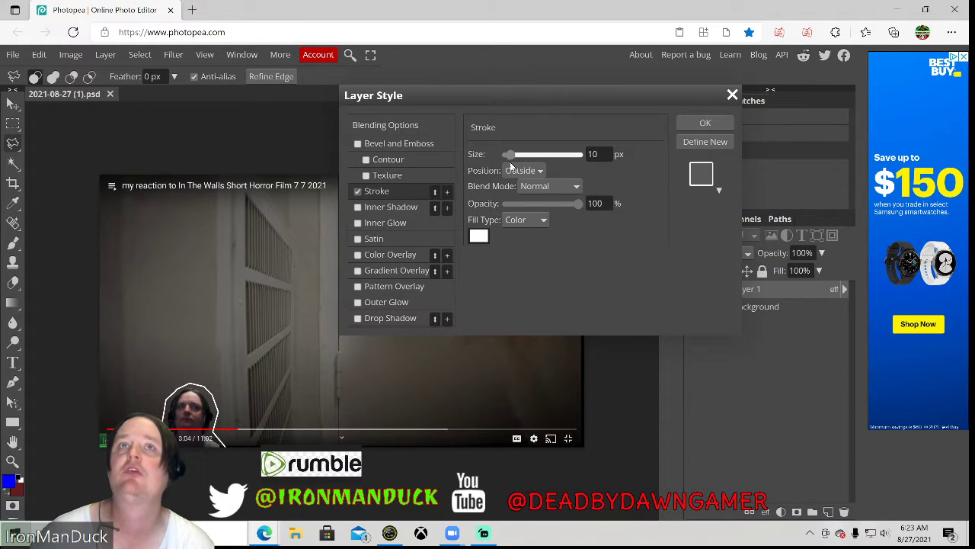
left_click(599, 154)
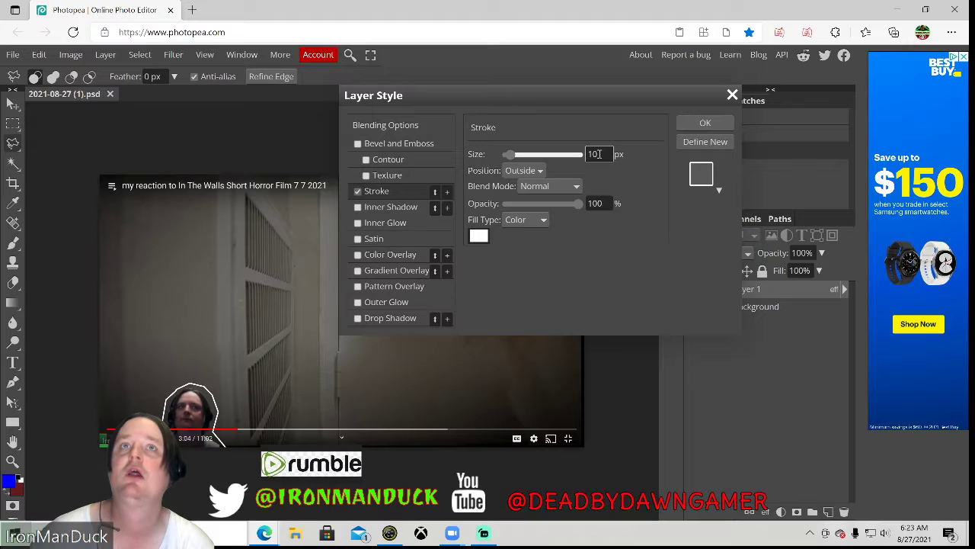
left_click_drag(598, 154, 585, 162)
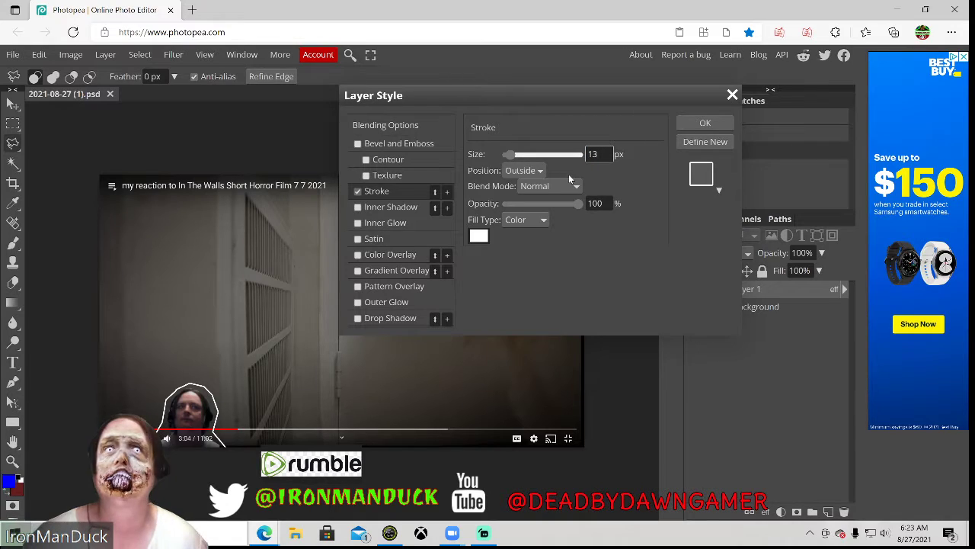
left_click(638, 160)
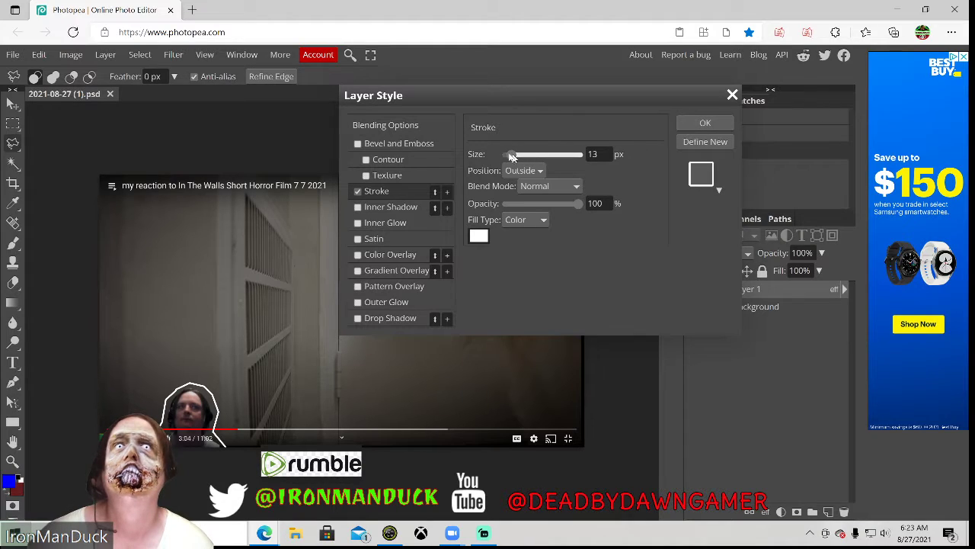
left_click_drag(506, 152, 509, 159)
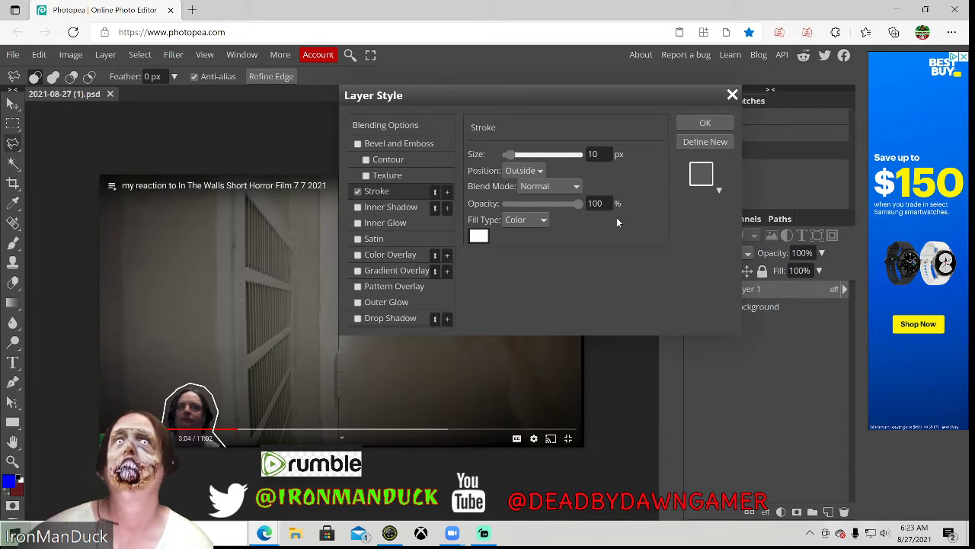
left_click(705, 124)
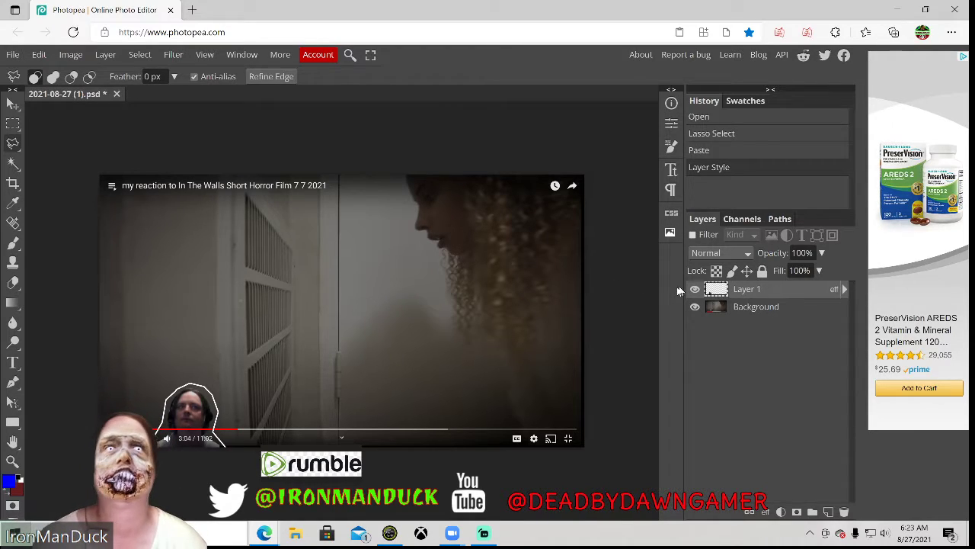
- Enable an Outer Glow in the figure layer's blending options and set its colour to grey 909086
right_click(735, 293)
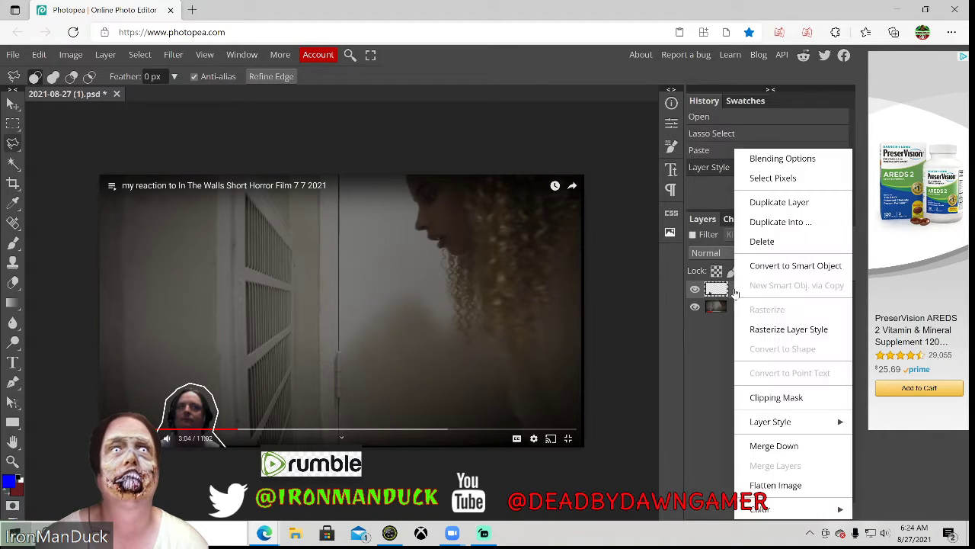
left_click(777, 160)
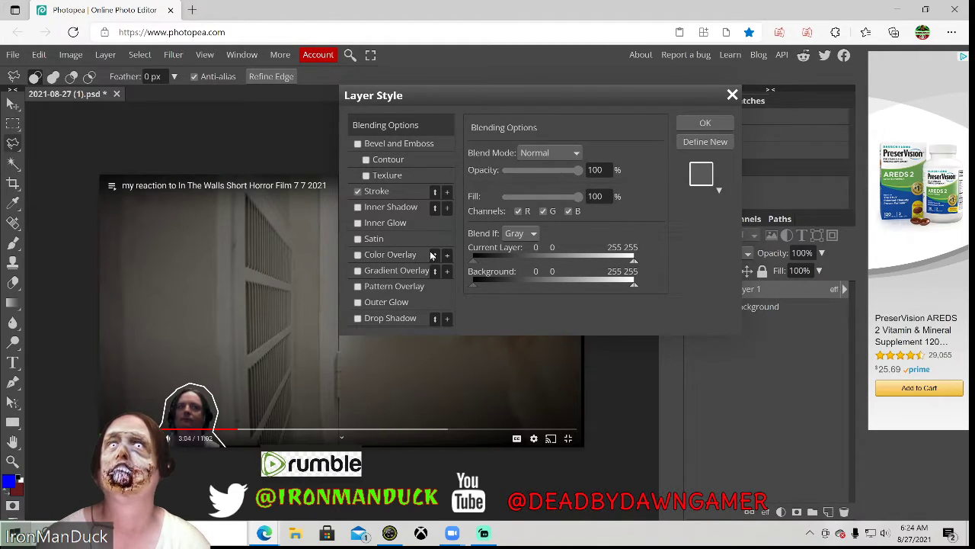
left_click(392, 301)
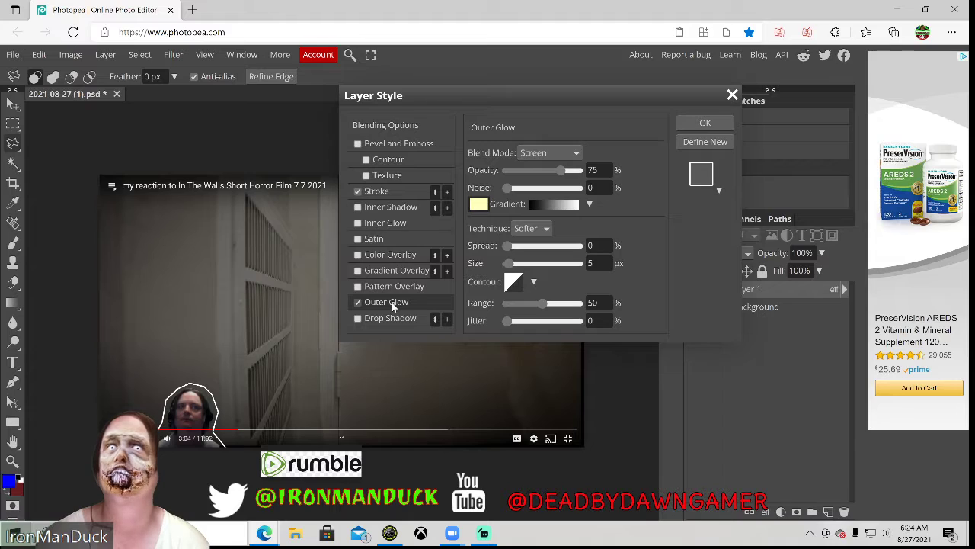
left_click(478, 204)
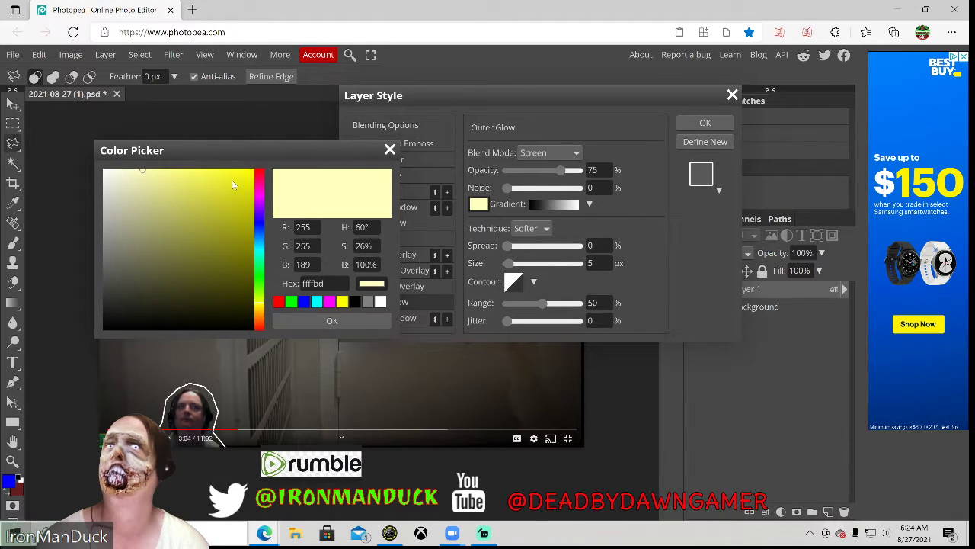
left_click_drag(233, 184, 112, 238)
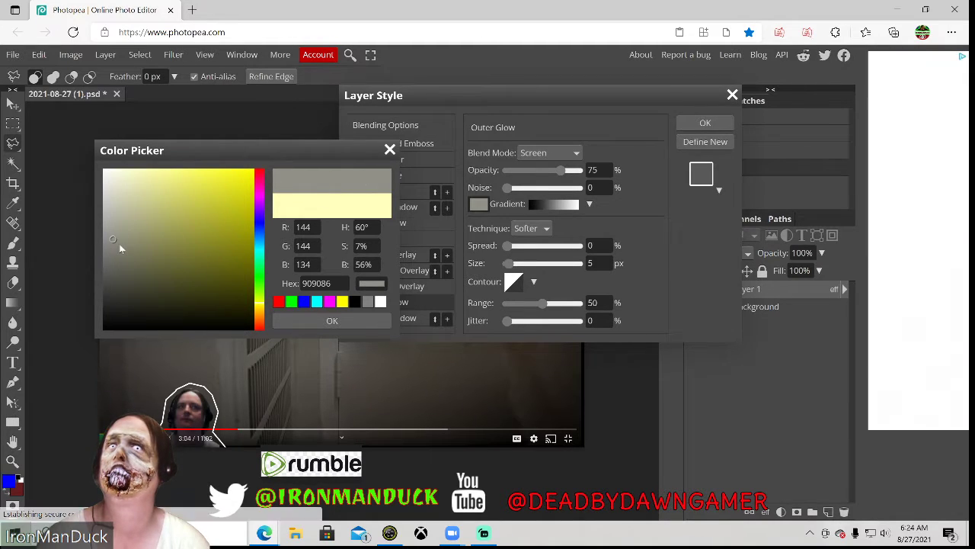
left_click(306, 321)
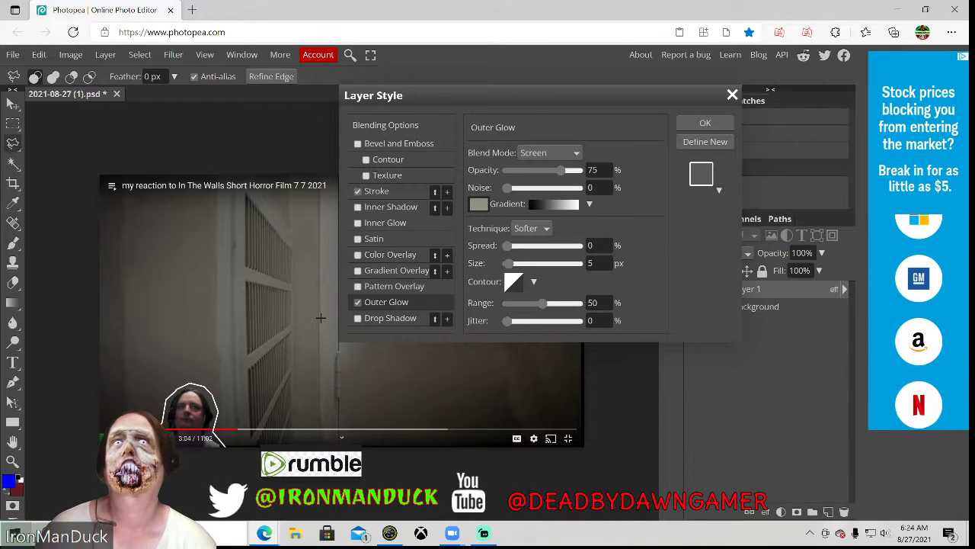
key("XF86AudioLowerVolume")
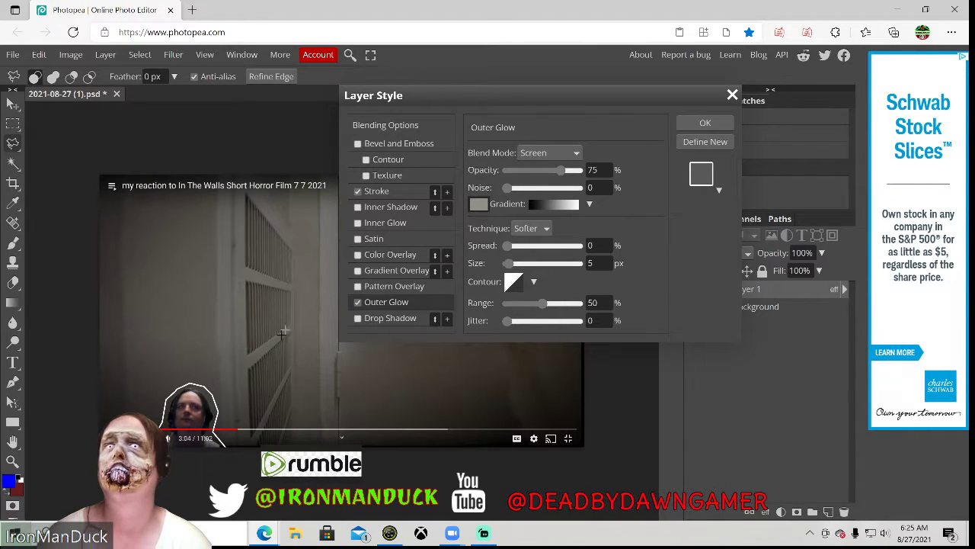
left_click(478, 204)
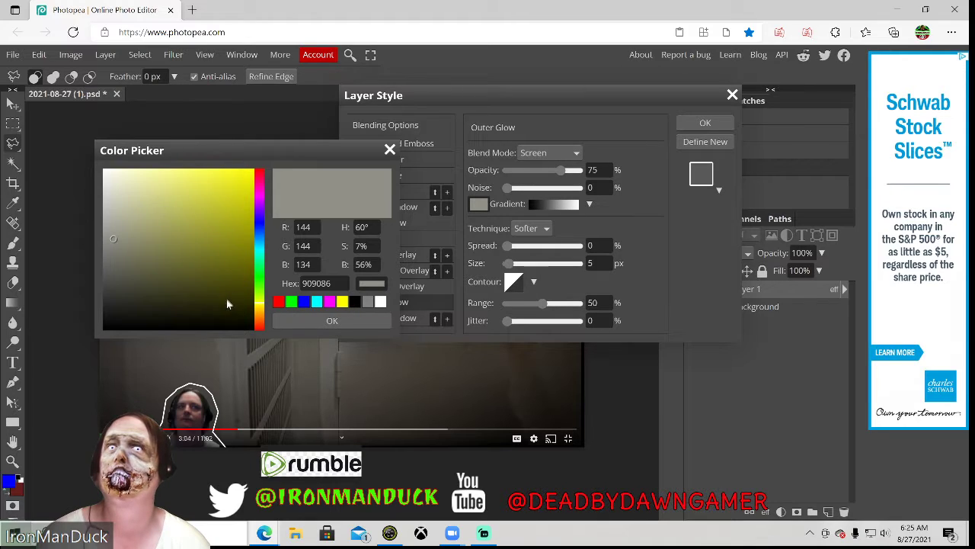
left_click(316, 321)
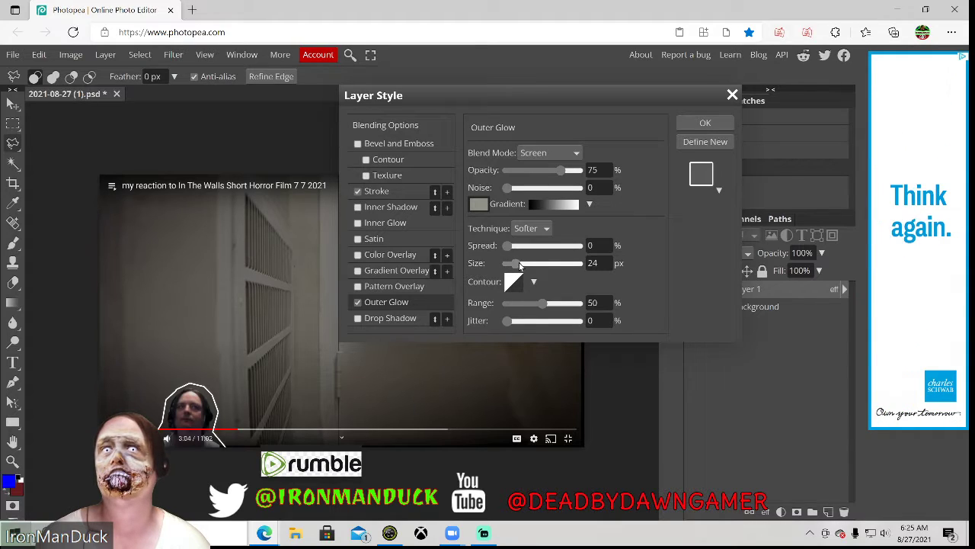
- Set the Outer Glow's spread to 16% and size to 184 px, then apply the layer style
left_click_drag(508, 263, 554, 262)
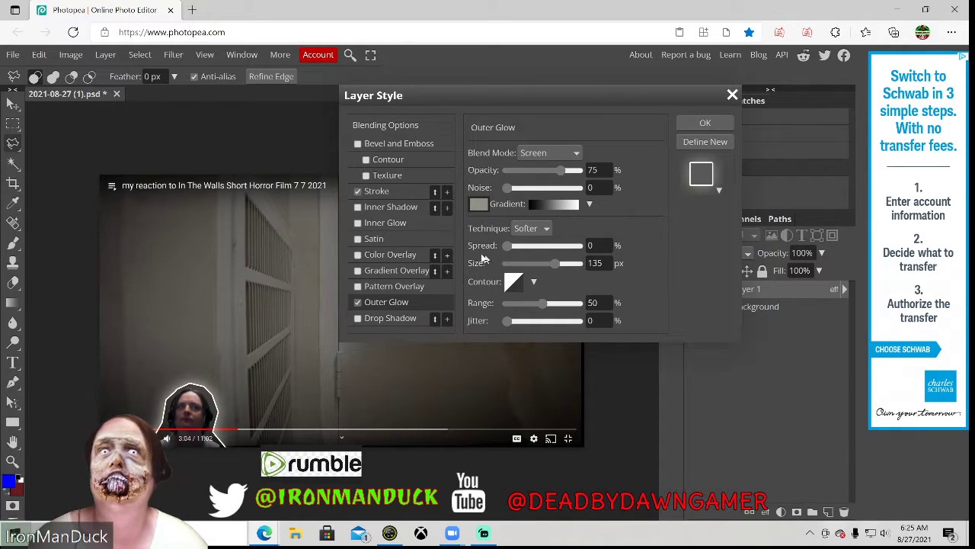
mouse_move(506, 248)
left_mouse_down()
mouse_move(559, 246)
mouse_move(534, 247)
mouse_move(520, 263)
mouse_move(518, 253)
left_mouse_up()
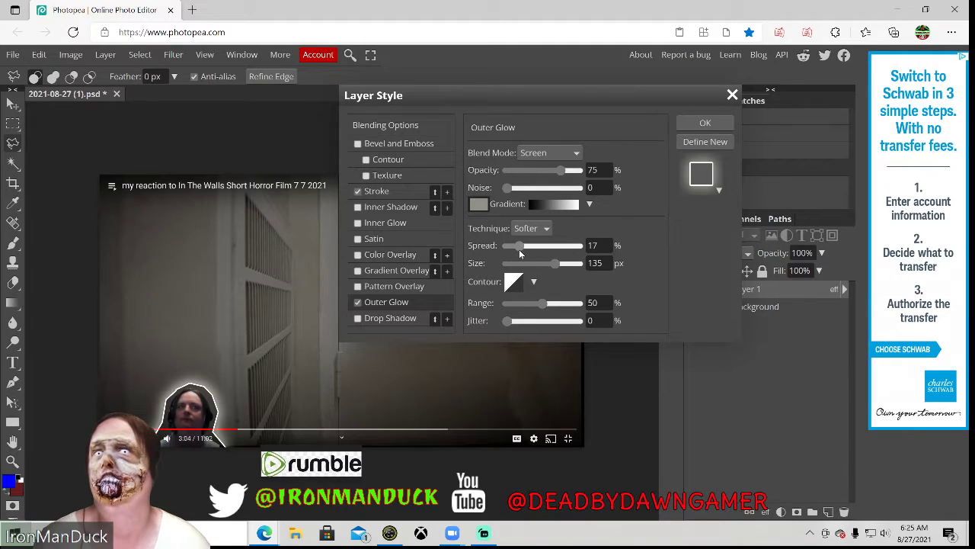
left_click_drag(520, 254, 654, 262)
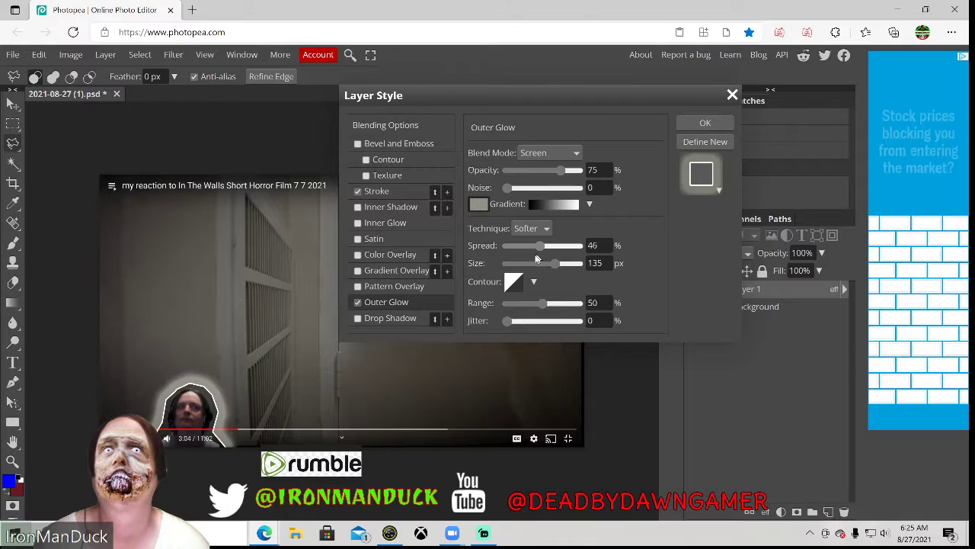
mouse_move(579, 245)
left_mouse_down()
mouse_move(509, 260)
mouse_move(572, 261)
left_mouse_up()
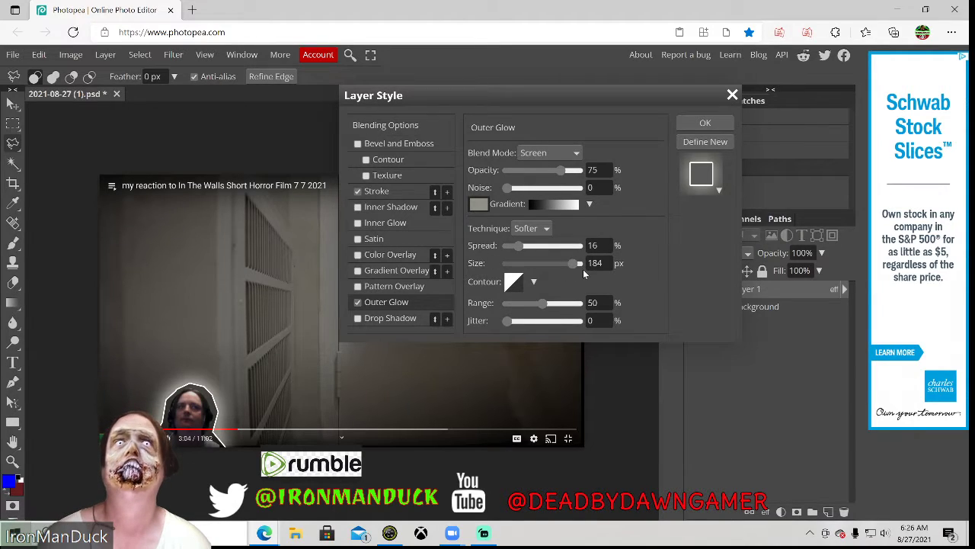
left_click(705, 124)
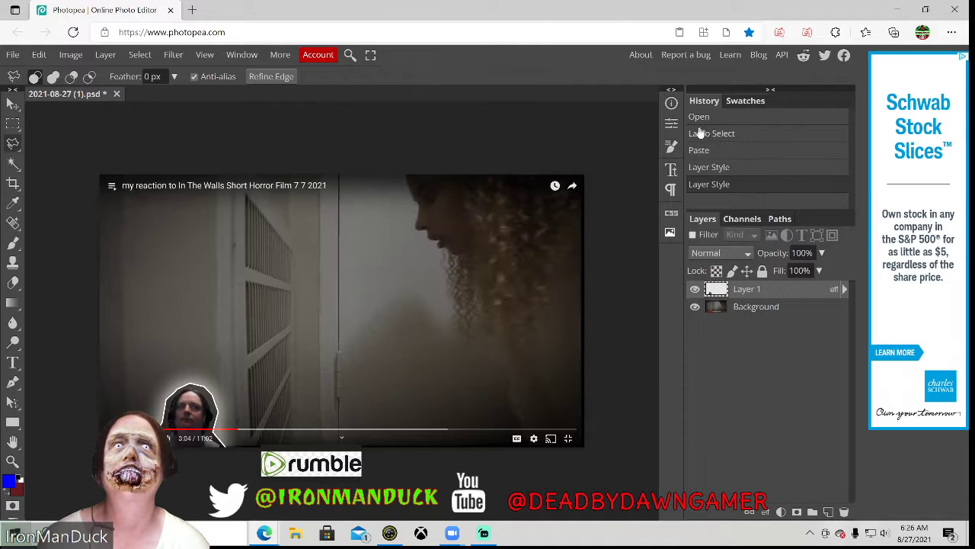
- Enable an Inner Glow in the figure layer's blending options and keep its colour at ffffbd
right_click(744, 297)
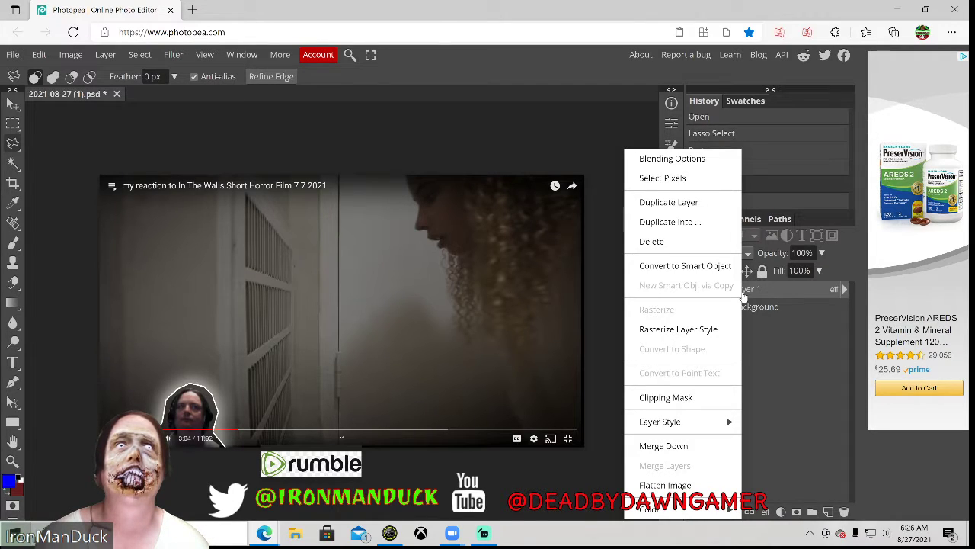
left_click(672, 158)
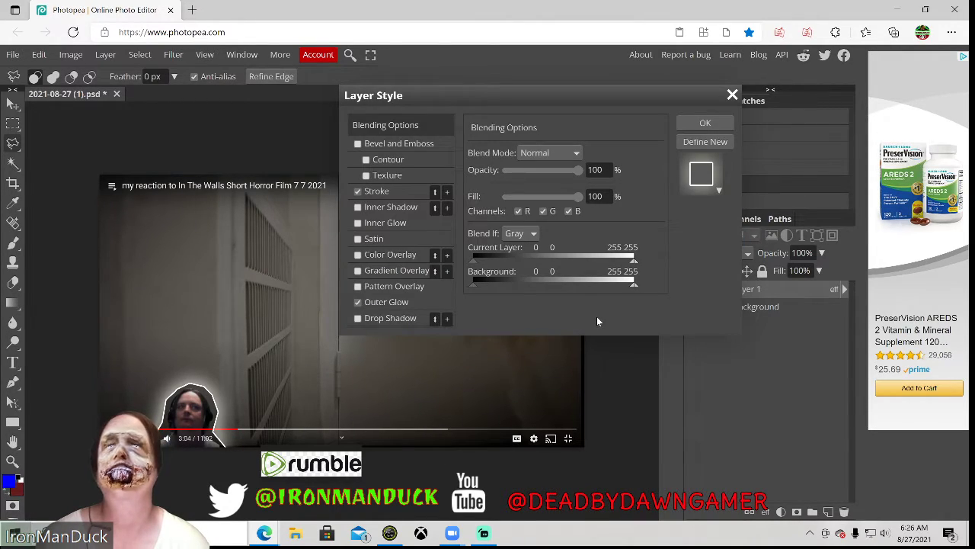
left_click(375, 222)
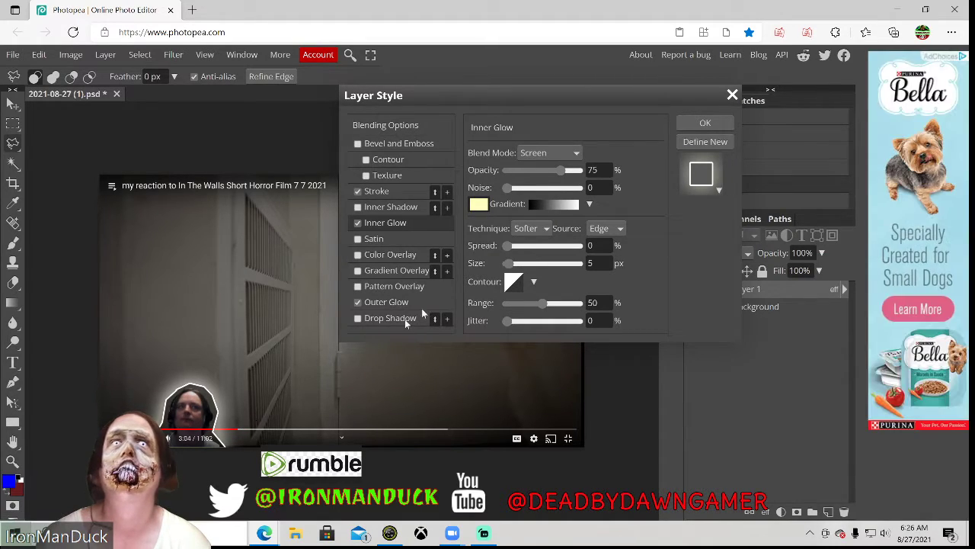
left_click(479, 204)
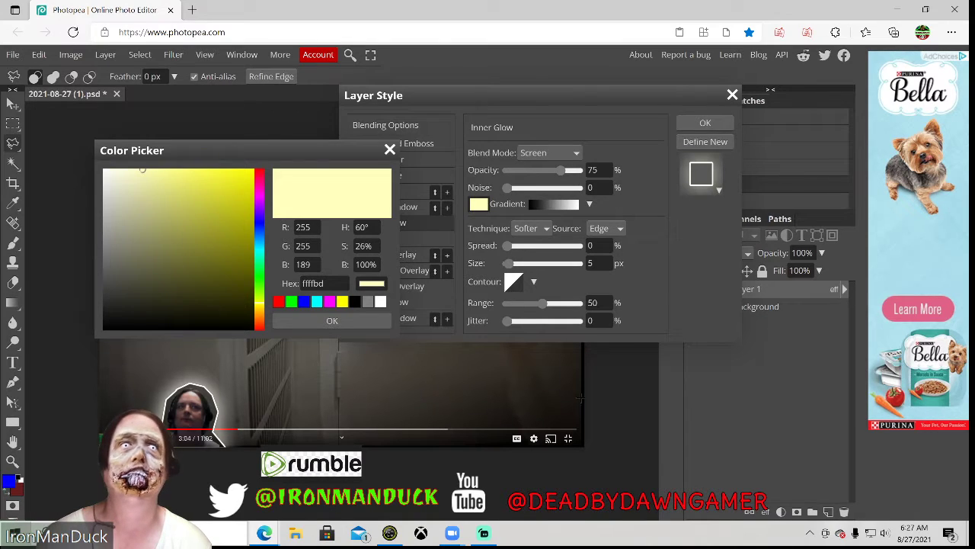
left_click(333, 321)
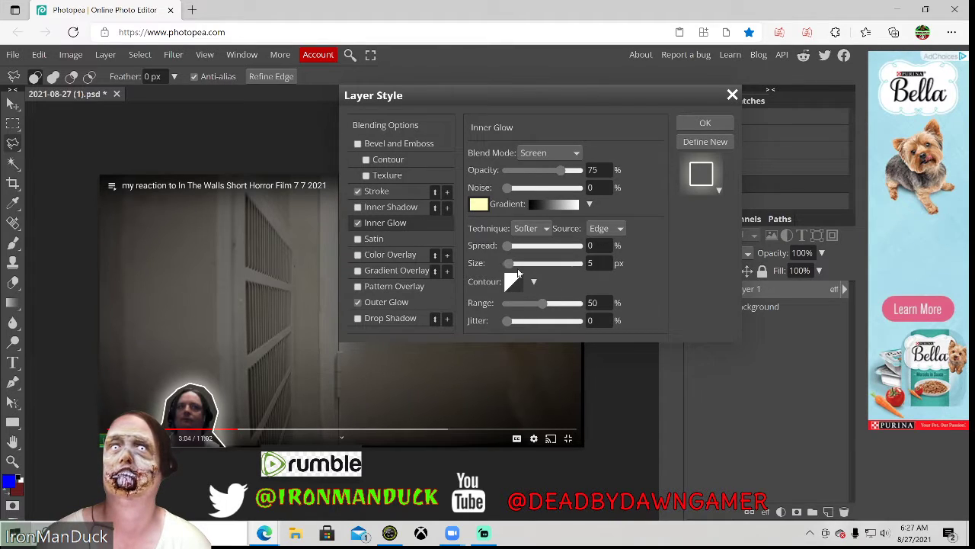
- Set the Inner Glow's size to 62 px, keep its spread at 0%, and apply the layer style
left_click_drag(508, 264, 527, 265)
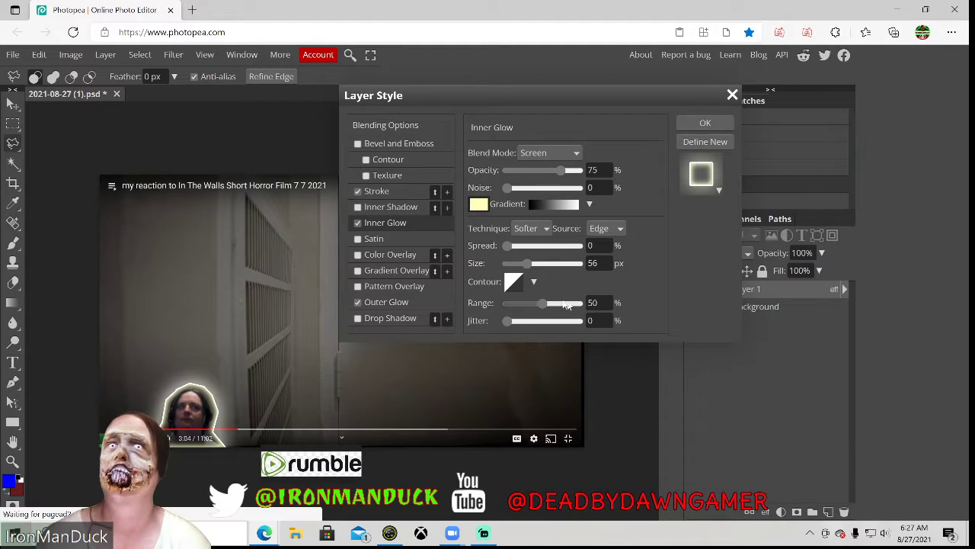
left_click_drag(526, 263, 530, 266)
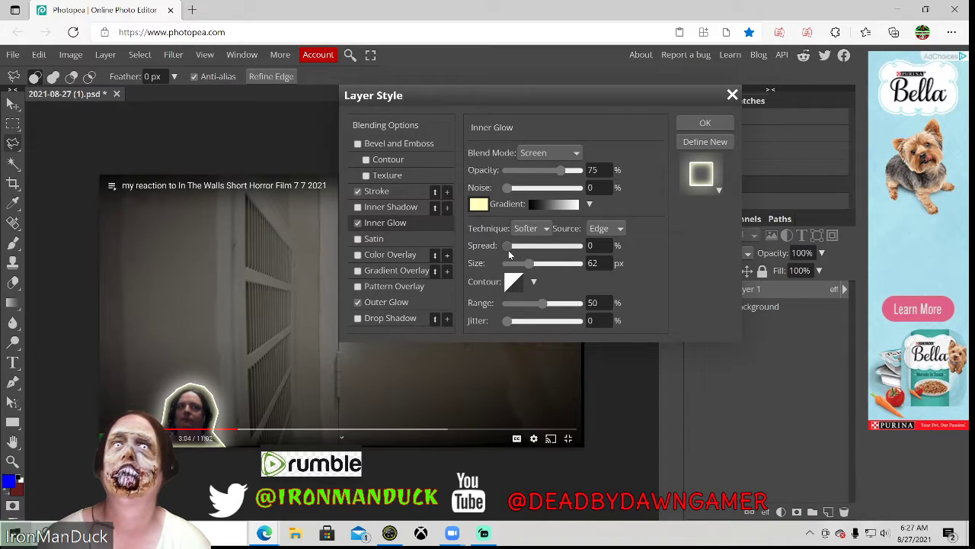
left_click_drag(508, 248, 482, 259)
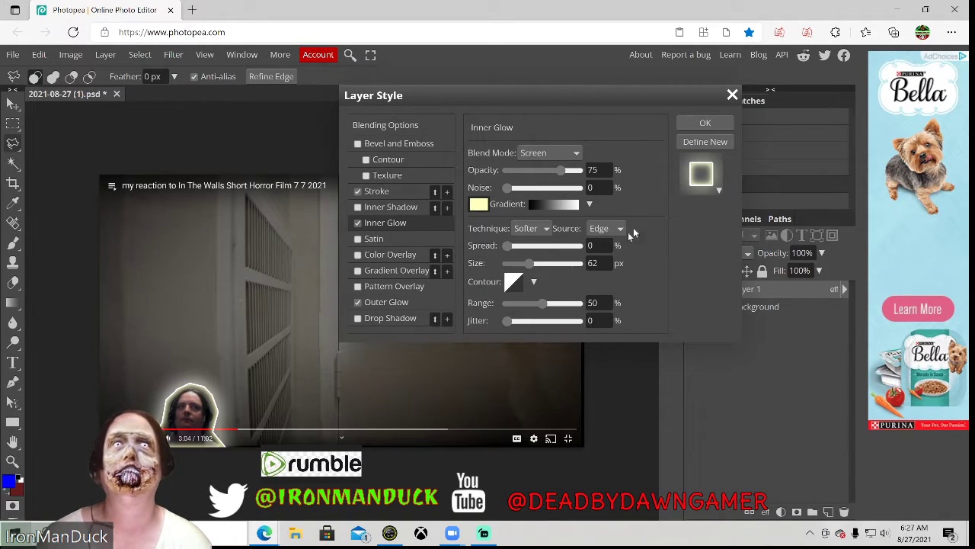
left_click(706, 124)
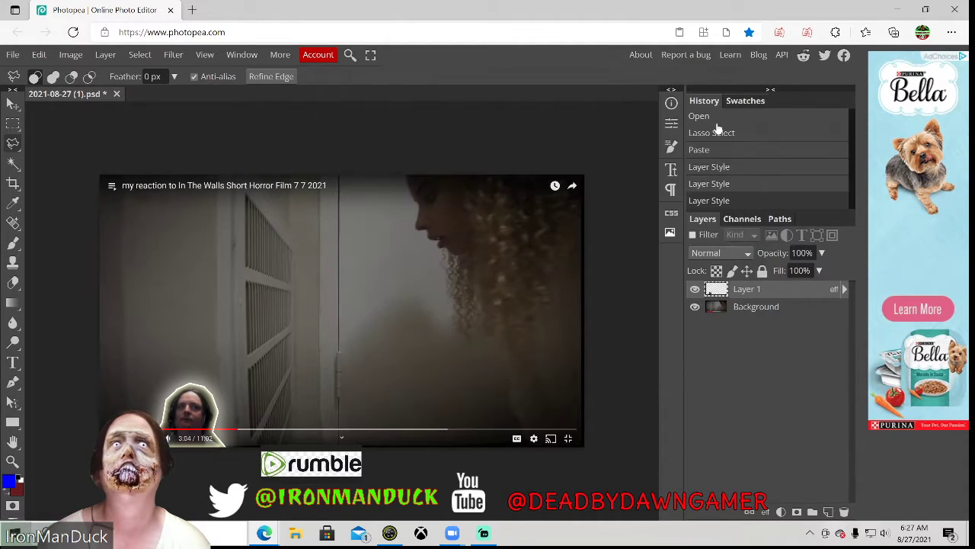
- Enable a Drop Shadow in the figure layer's blending options, apply it, and save the document as a PSD
right_click(721, 294)
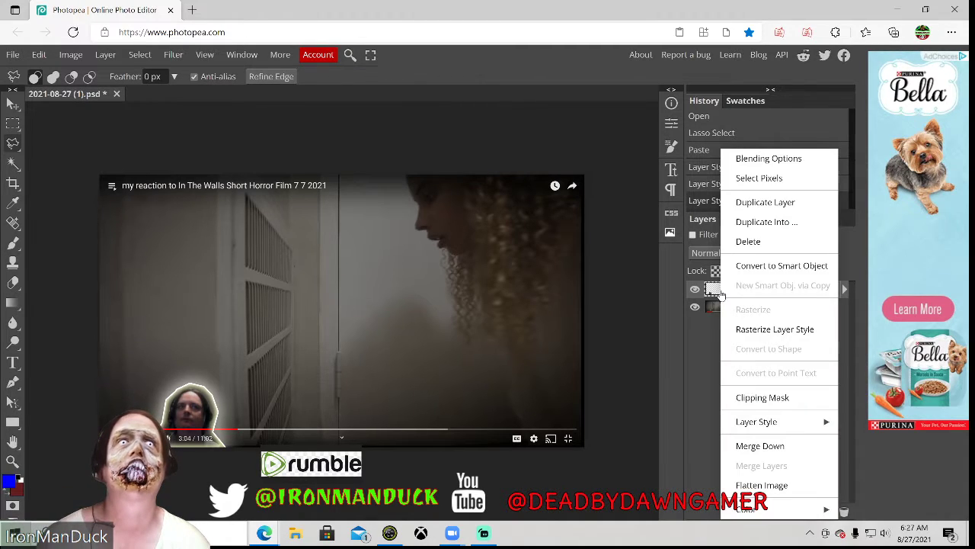
left_click(770, 160)
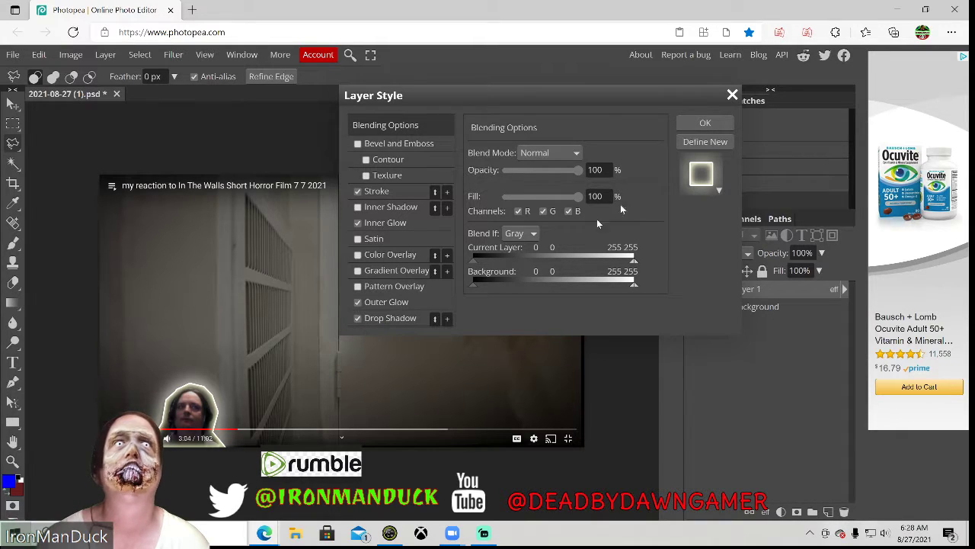
left_click(706, 122)
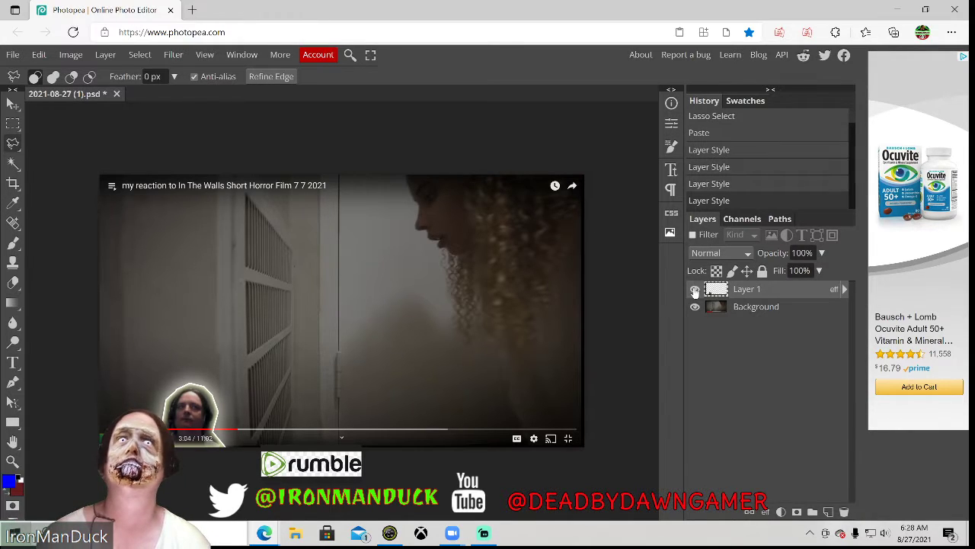
left_click(13, 56)
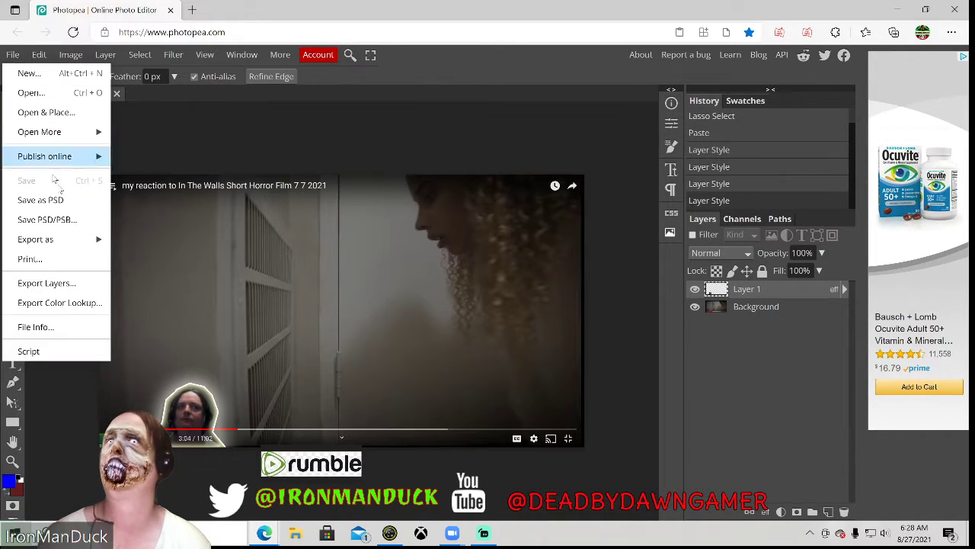
left_click(66, 201)
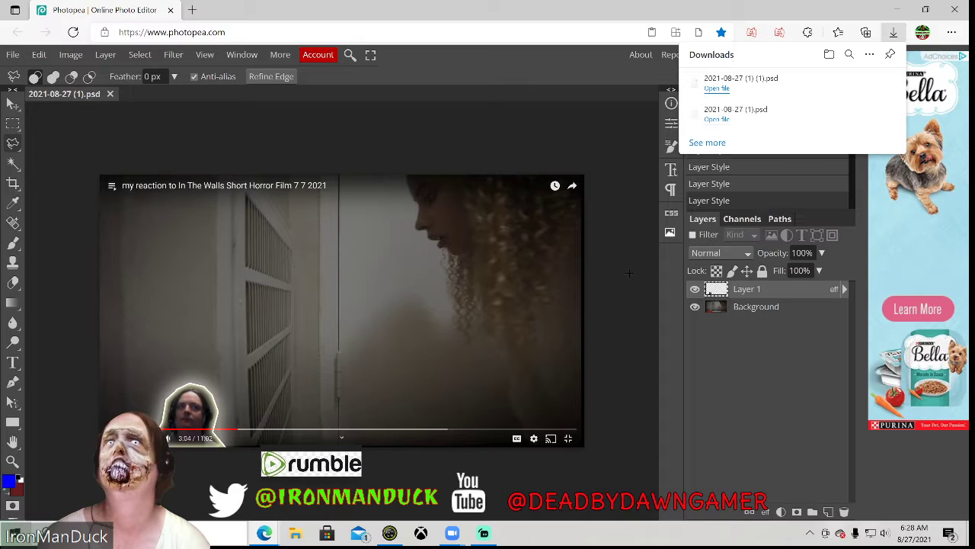
- Merge the styled figure layer down into the Background layer
right_click(776, 292)
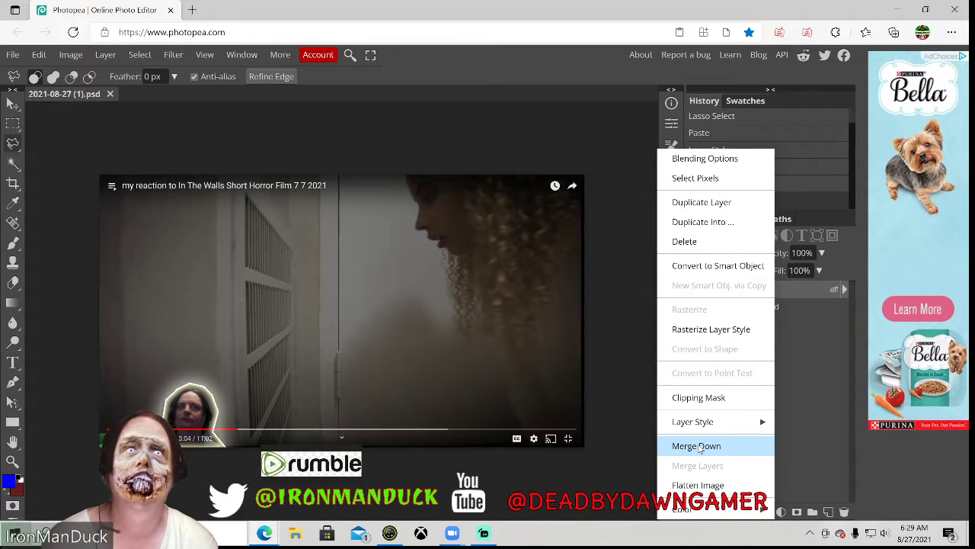
left_click(822, 406)
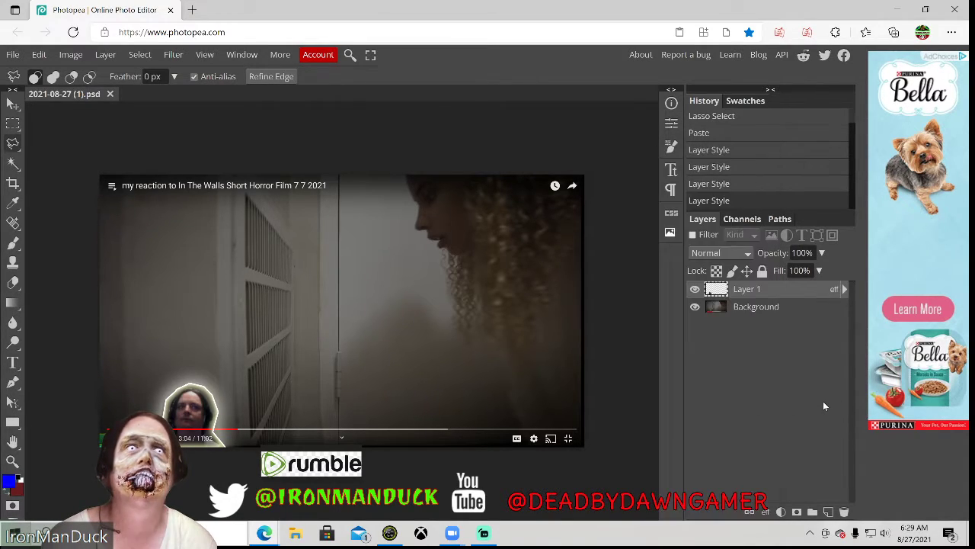
right_click(735, 293)
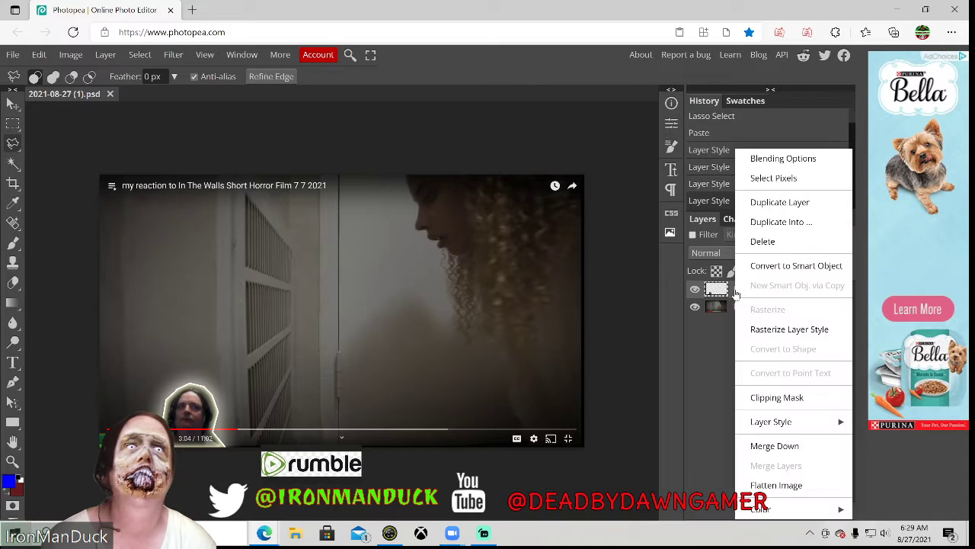
left_click(770, 449)
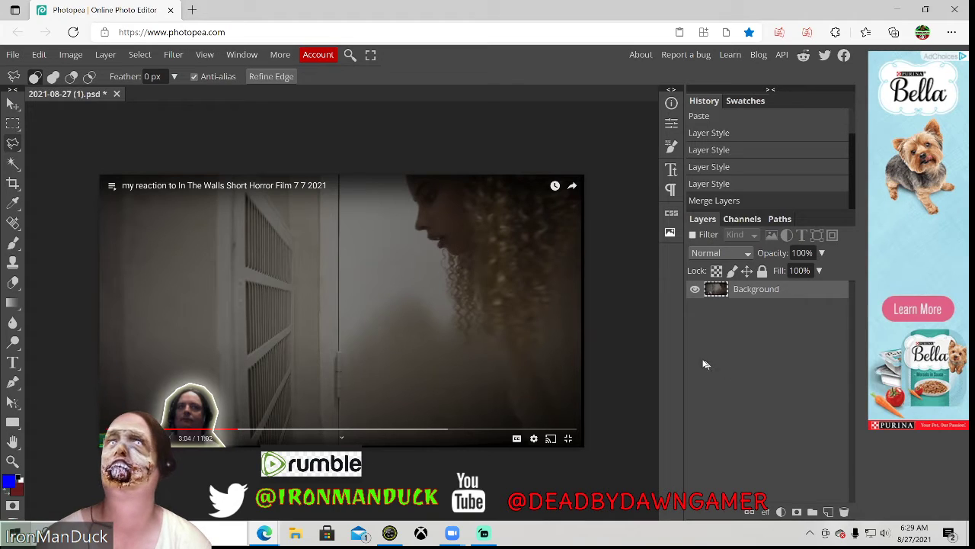
- Open the saved file 2021-08-27 (1).psd from the Downloads folder
left_click(12, 56)
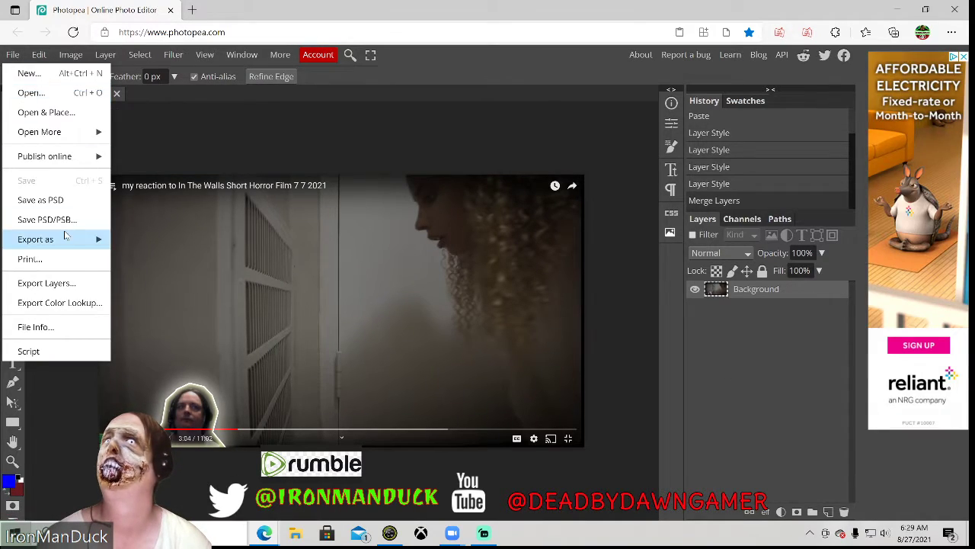
left_click(40, 96)
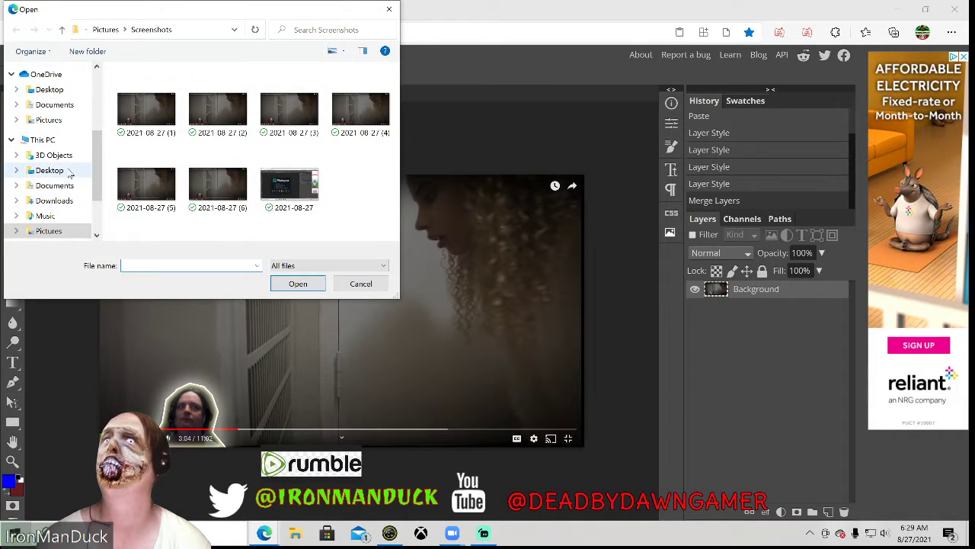
scroll(52, 134, "down", 1)
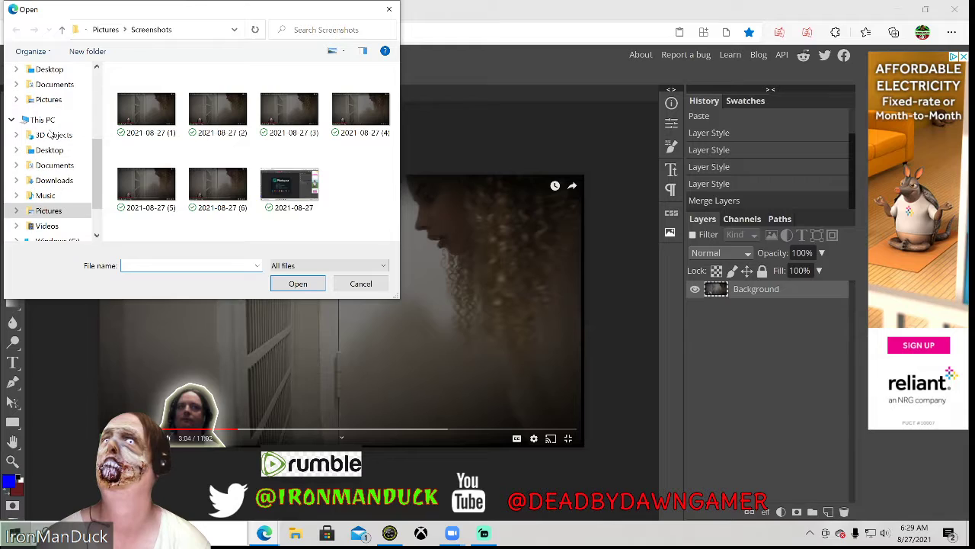
scroll(50, 135, "down", 2)
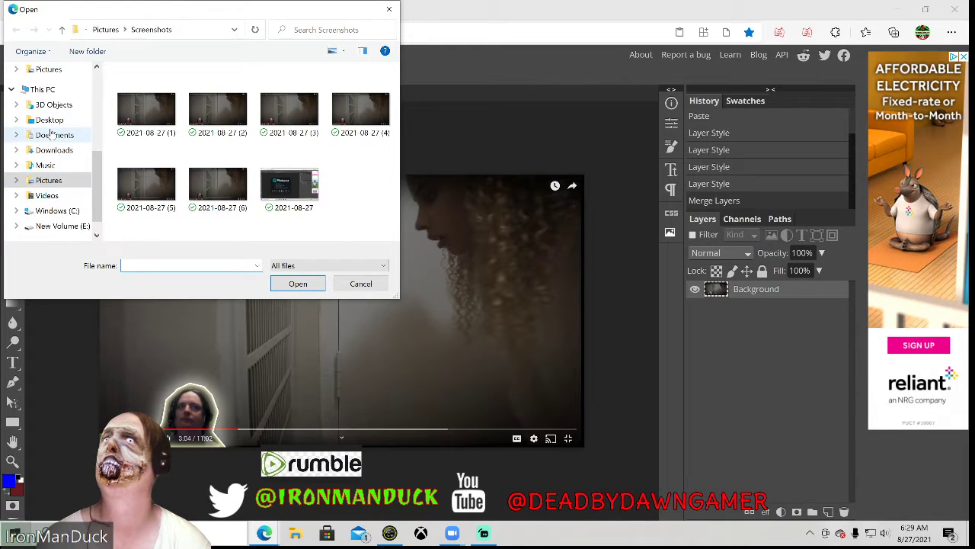
scroll(52, 134, "up", 2)
scroll(50, 137, "down", 4)
scroll(49, 139, "up", 5)
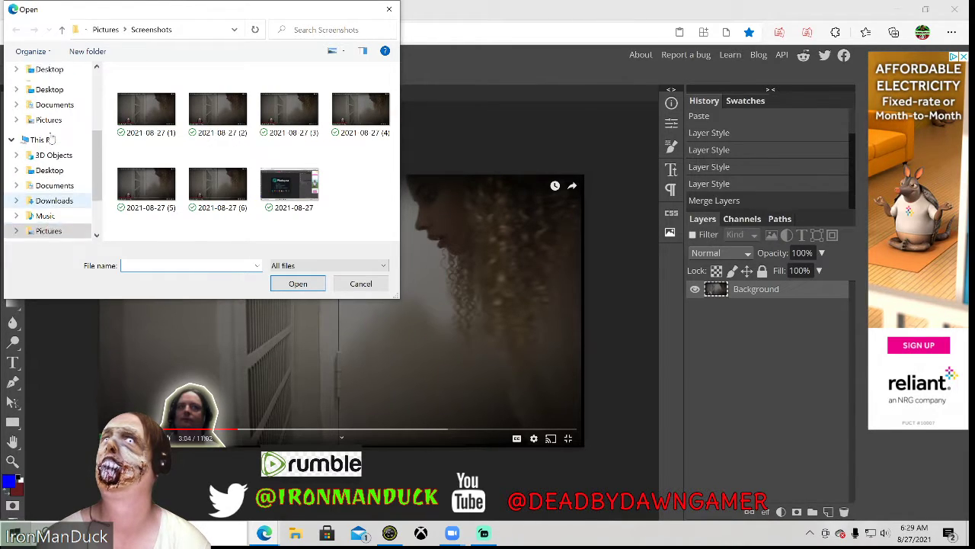
scroll(50, 139, "up", 5)
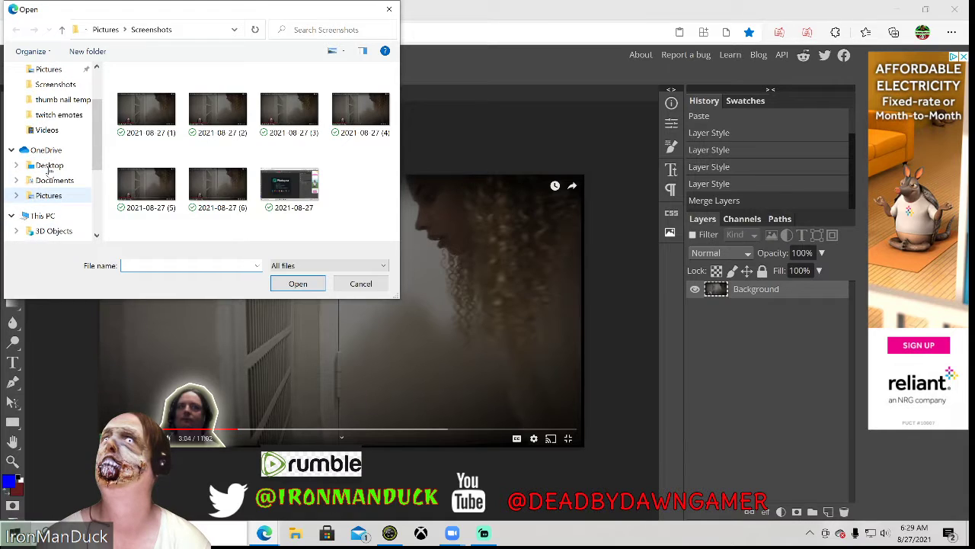
scroll(49, 172, "up", 3)
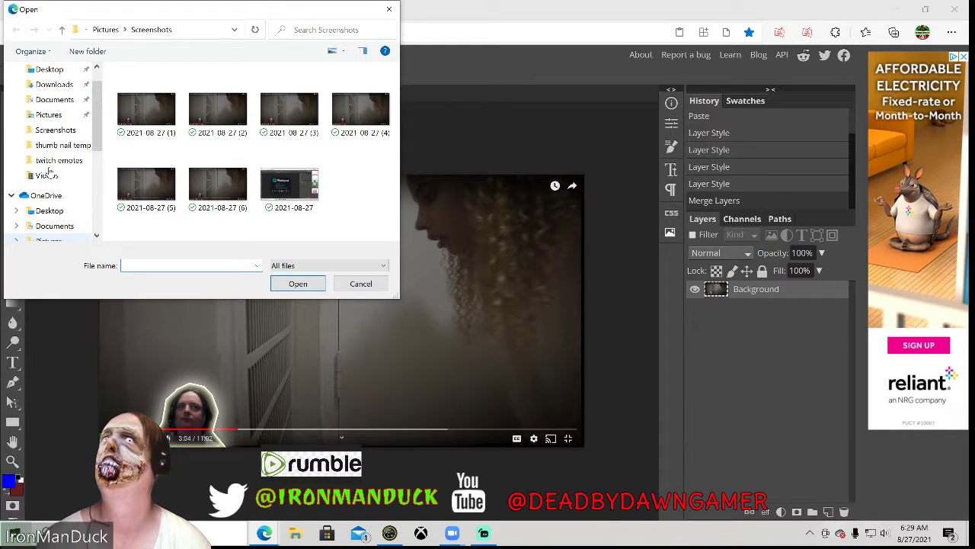
left_click(55, 85)
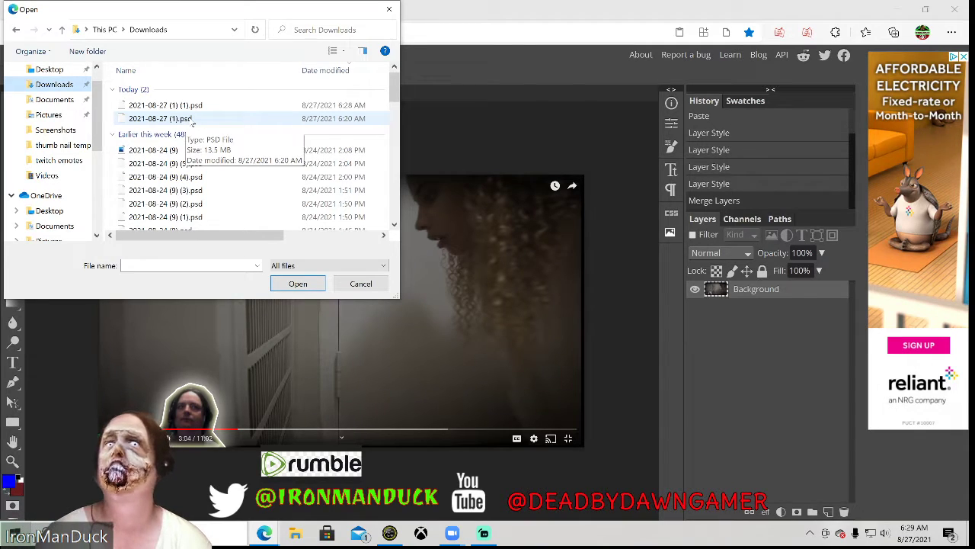
left_click(192, 119)
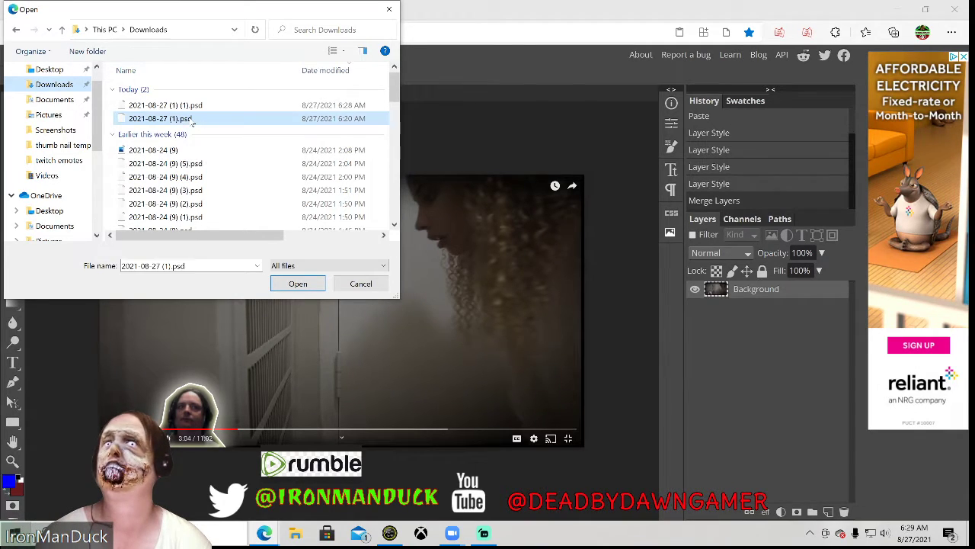
left_click(298, 283)
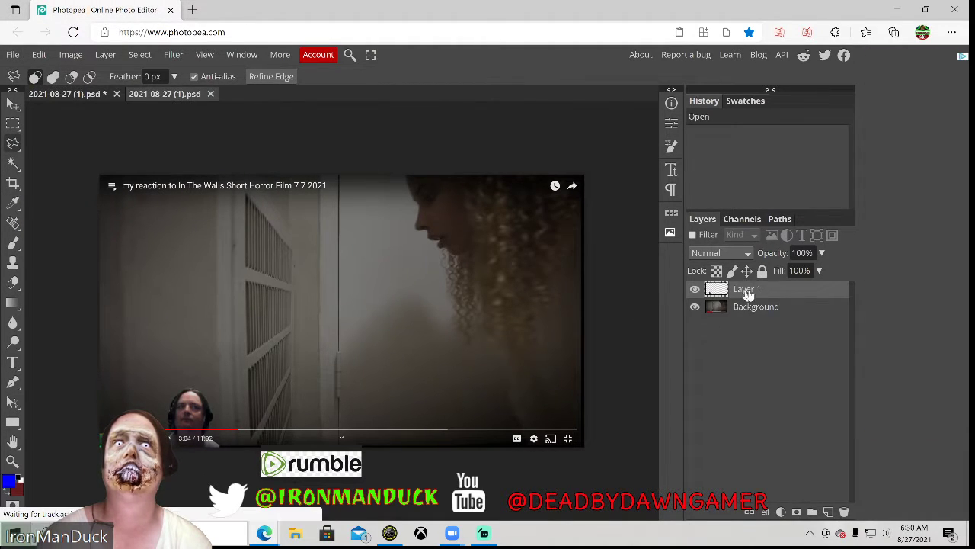
- Open 2021-08-27 (1) (1).psd from the Downloads folder and merge its Layer 1 down into the Background
left_click(12, 55)
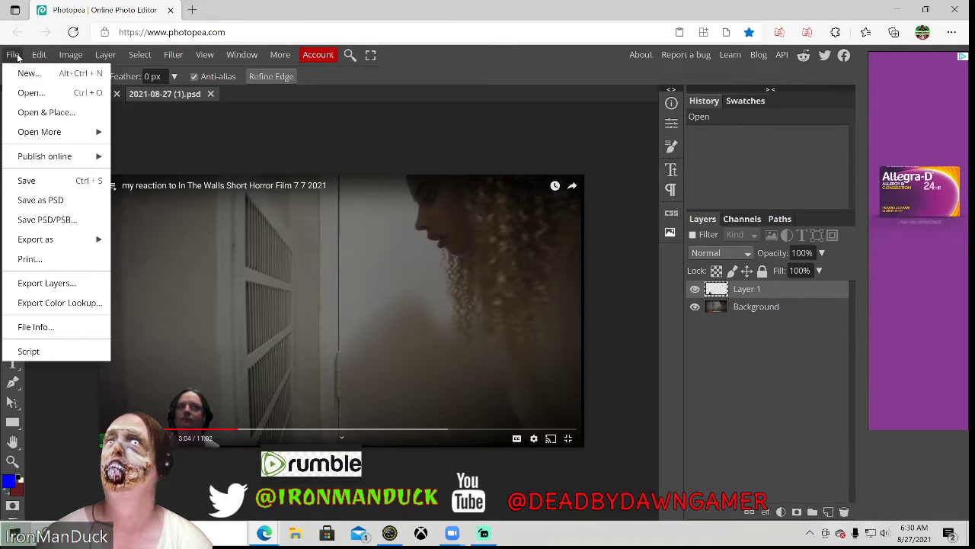
left_click(30, 92)
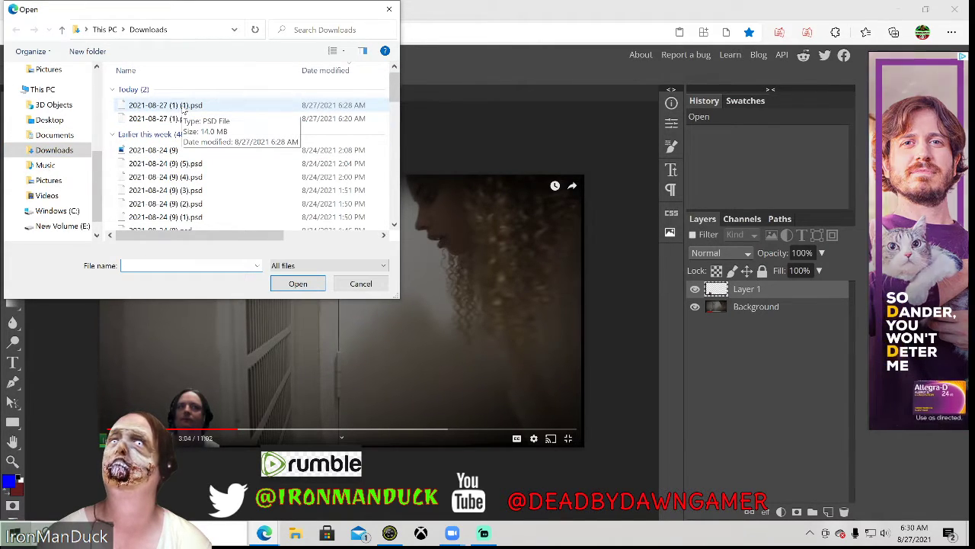
left_click(183, 111)
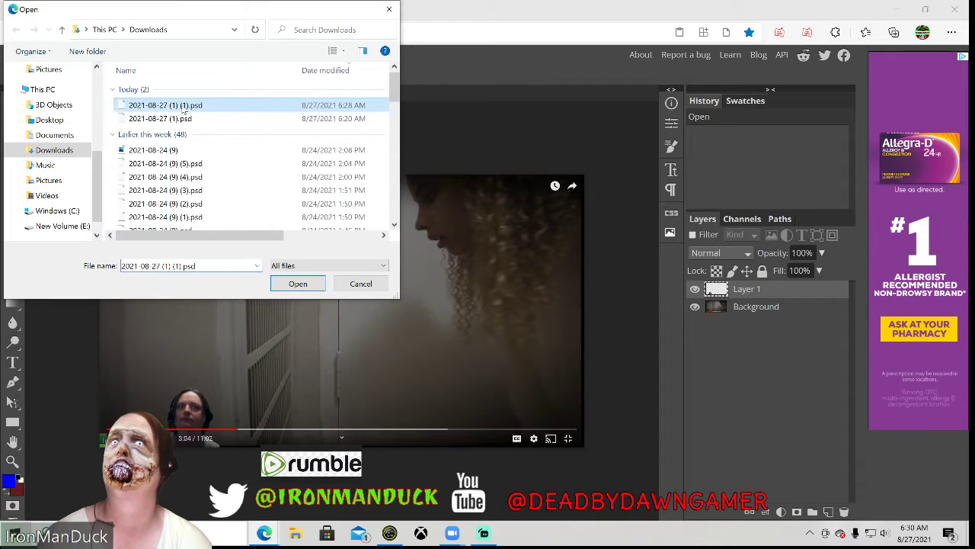
left_click(296, 284)
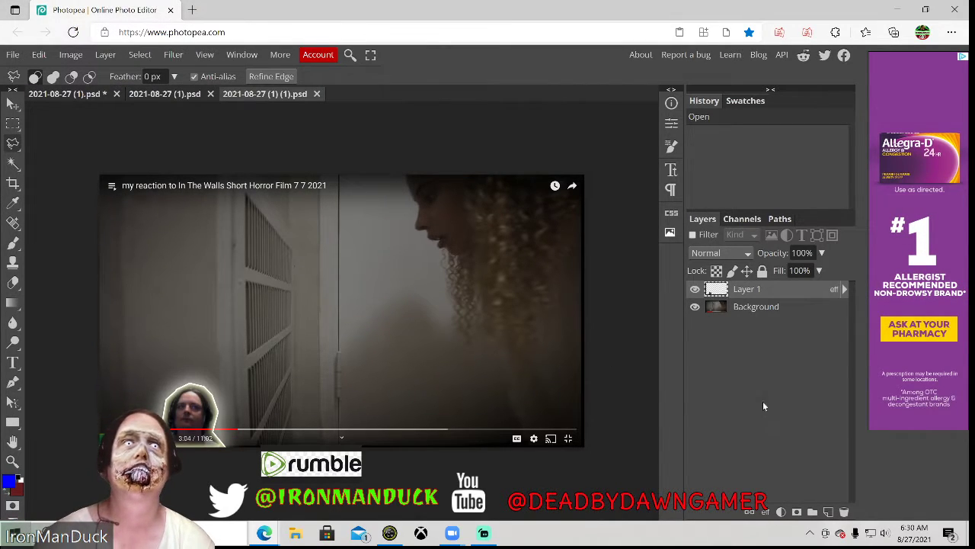
right_click(758, 295)
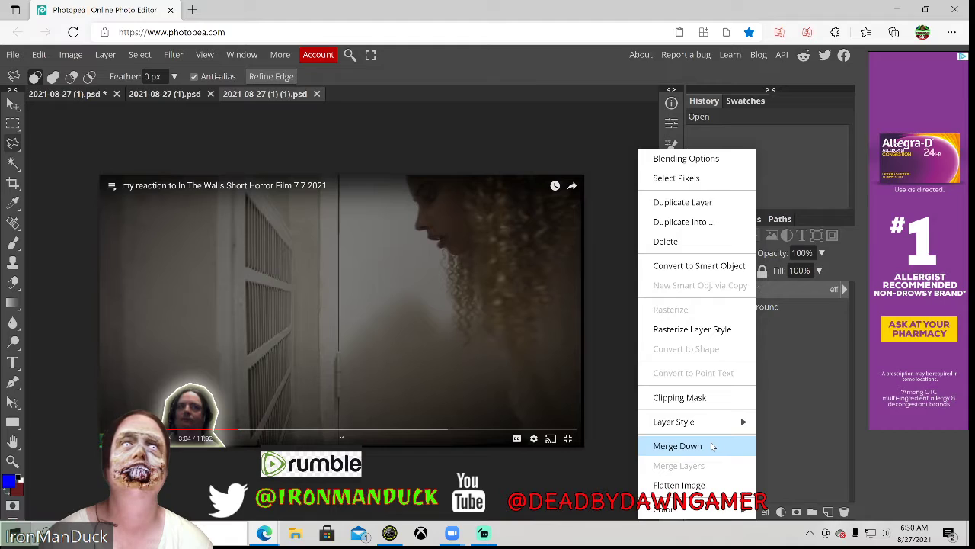
left_click(711, 447)
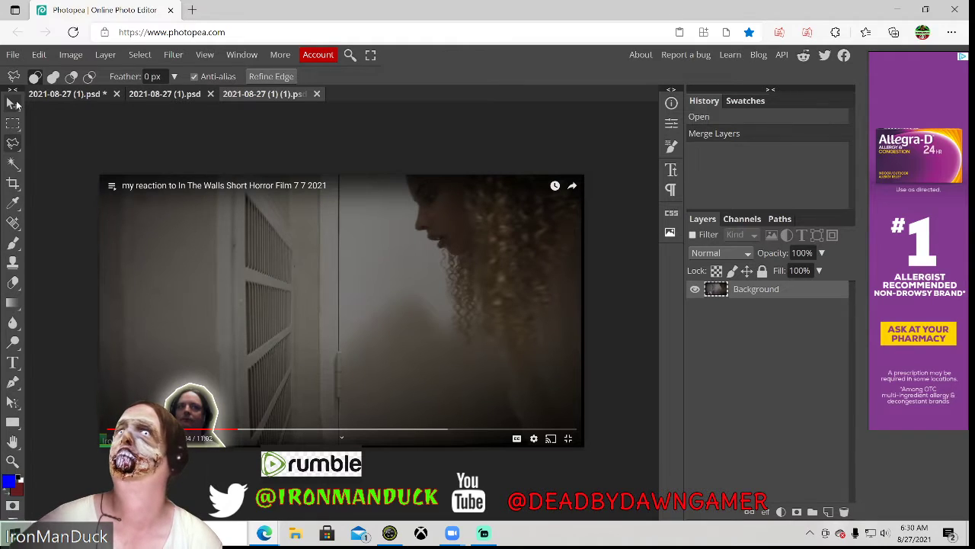
- Outline the curly-haired woman with the Polygonal Lasso, following her face and hair down to the image's lower edge and closing the selection
right_click(14, 147)
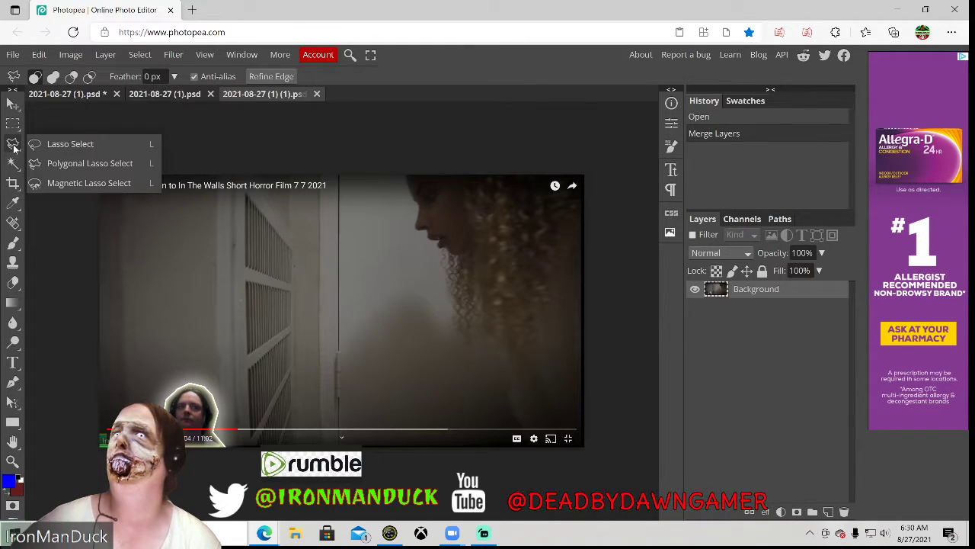
left_click(90, 163)
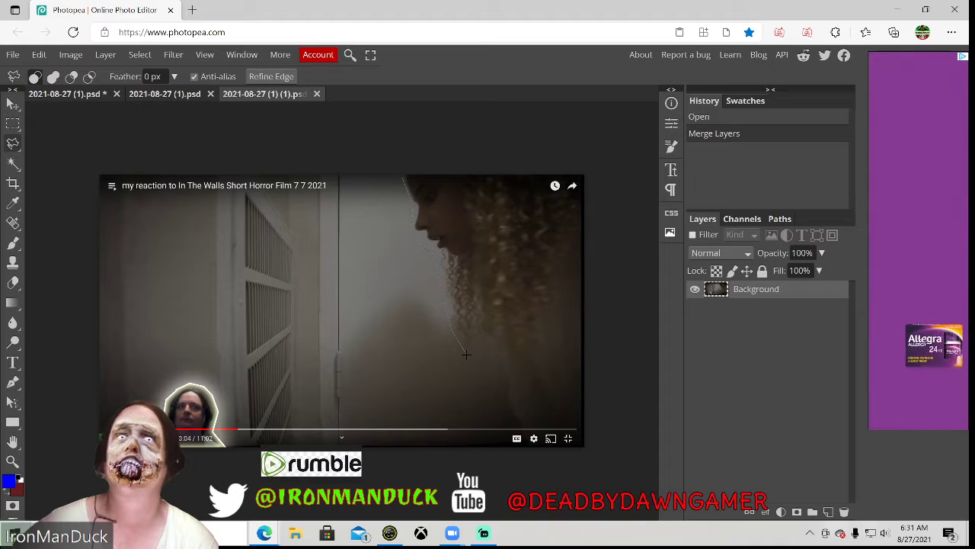
mouse_move(476, 349)
left_mouse_down()
mouse_move(497, 355)
mouse_move(503, 388)
left_mouse_up()
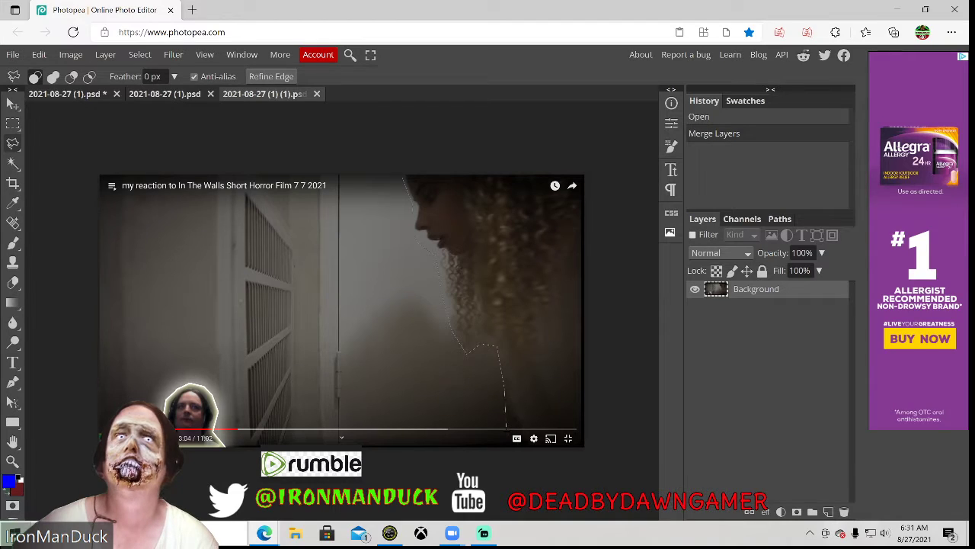
left_click_drag(507, 434, 508, 443)
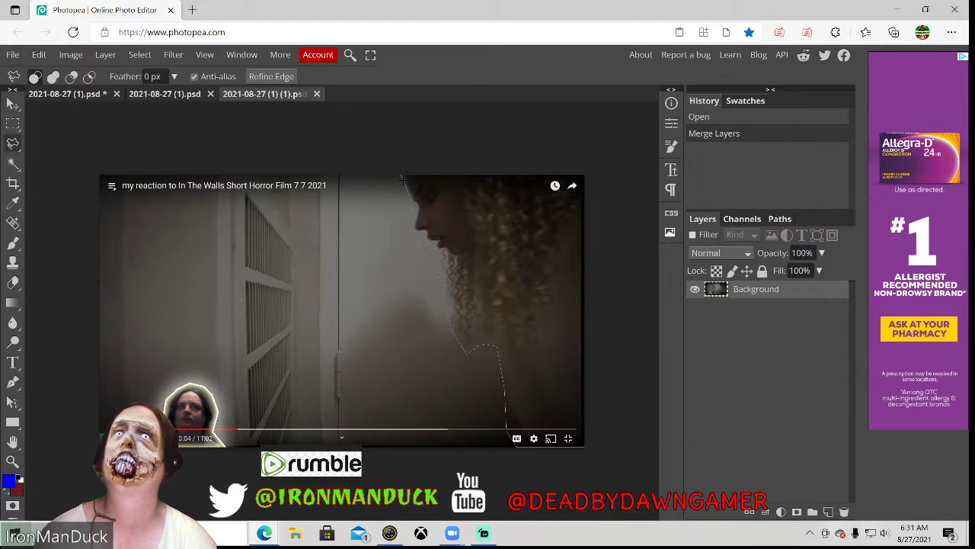
left_click_drag(404, 180, 405, 183)
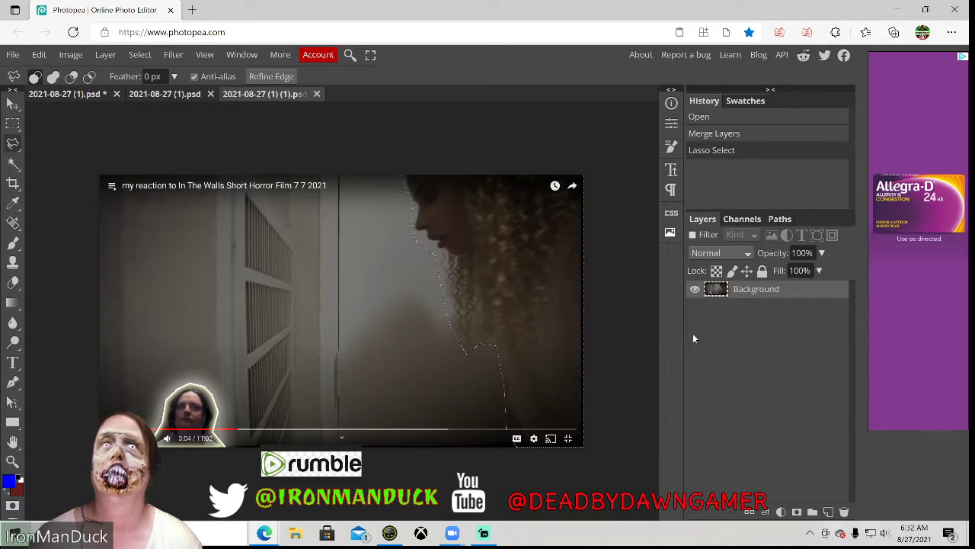
- Paste the copied woman selection as a new layer and save the document as a PSD
key("ctrl+v")
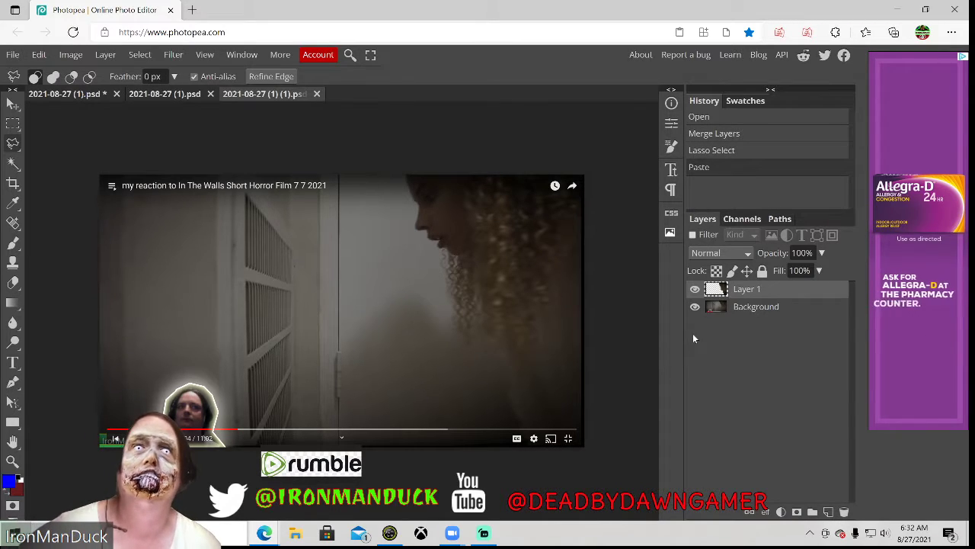
left_click(14, 55)
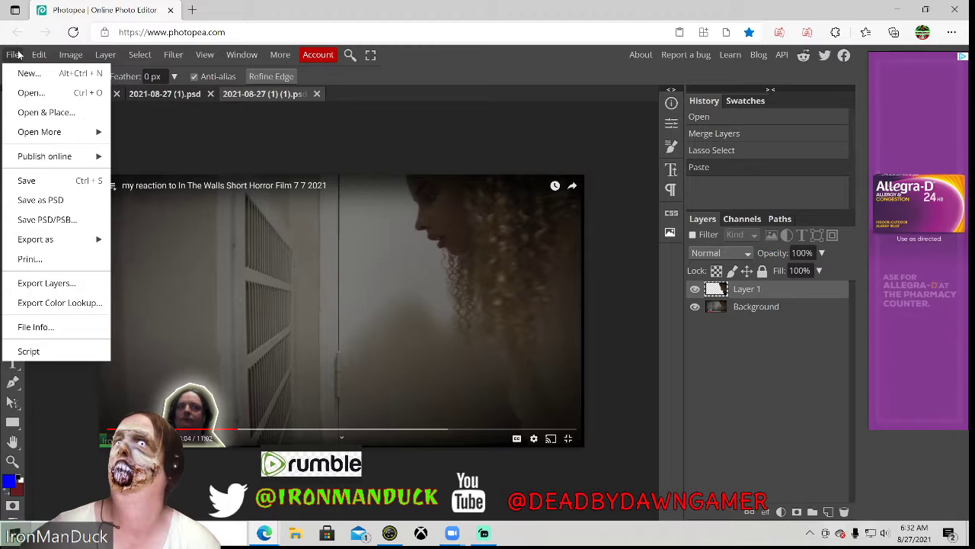
left_click(36, 201)
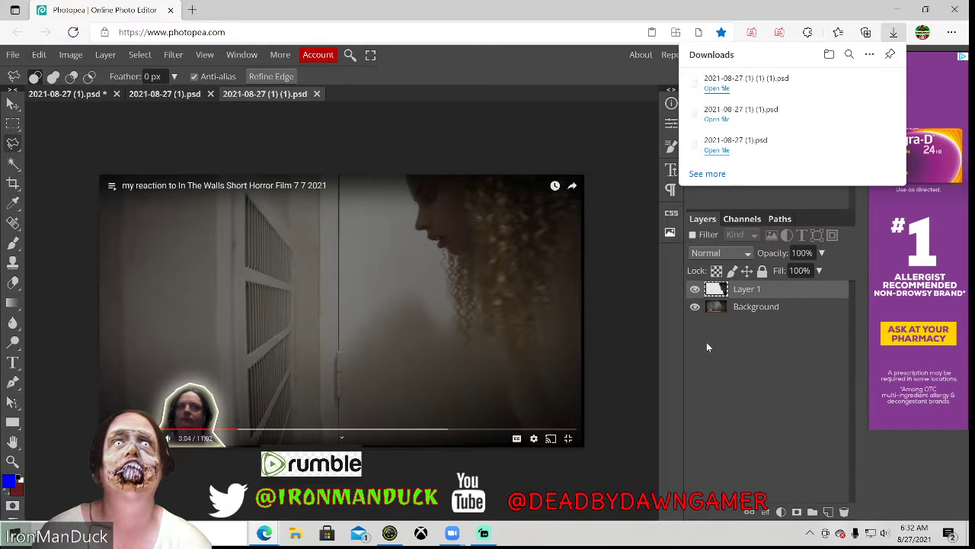
- Enable a Stroke in the blending options of the pasted woman layer
right_click(755, 292)
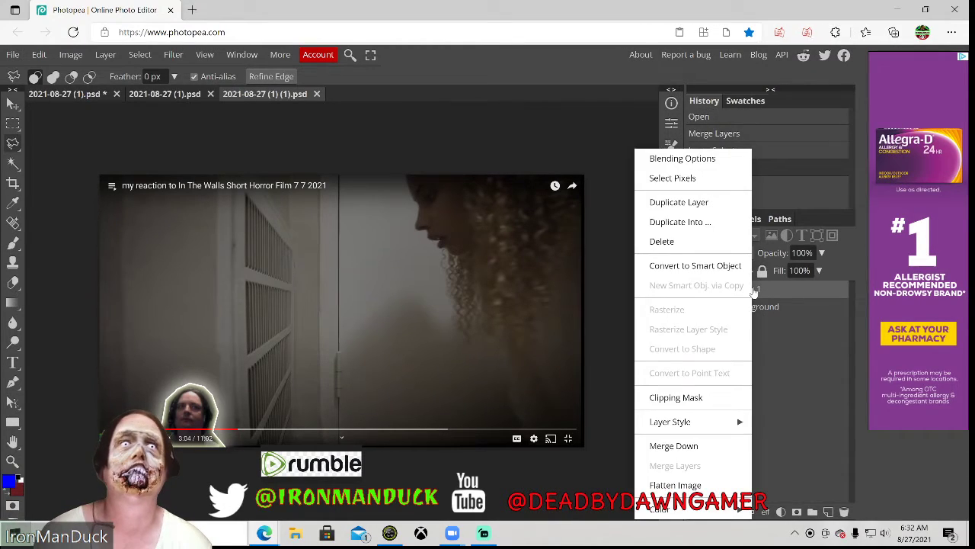
left_click(716, 163)
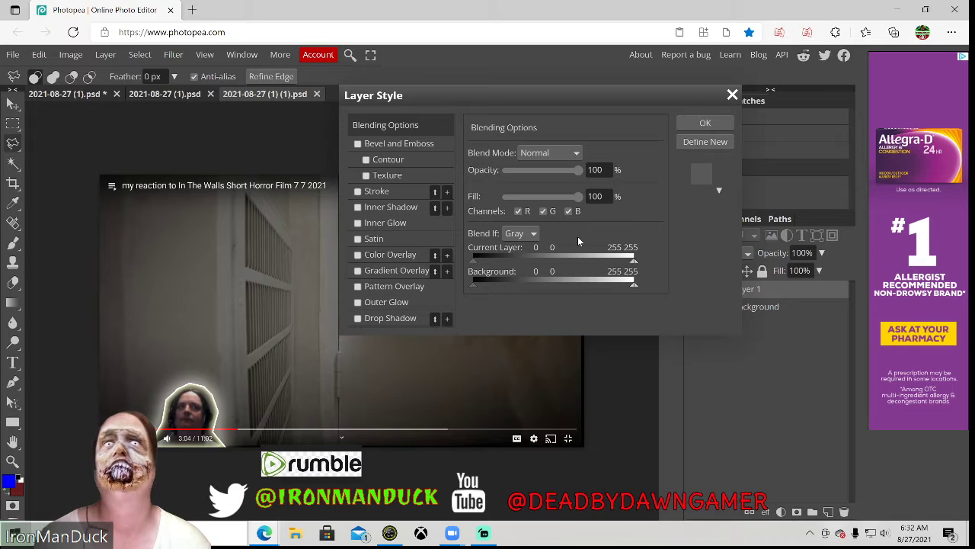
left_click(357, 191)
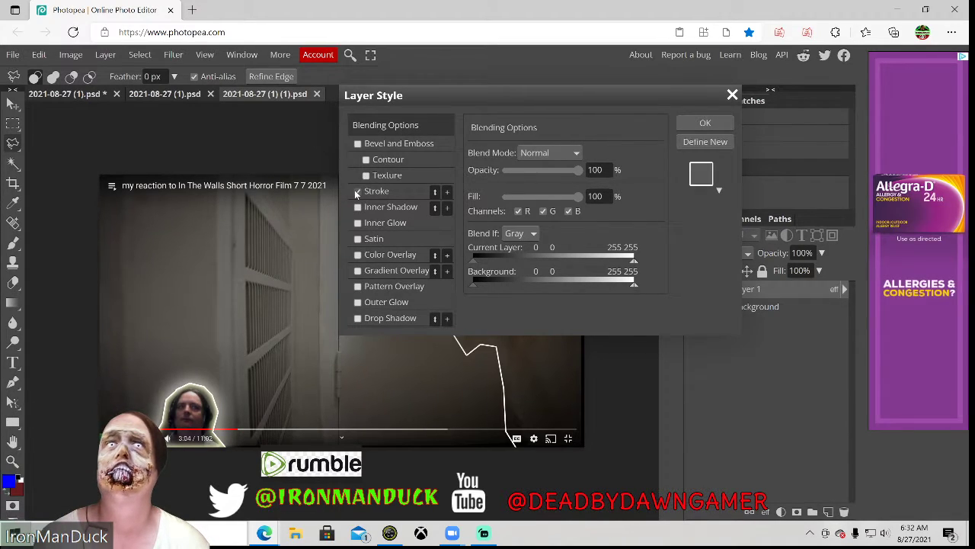
left_click_drag(623, 95, 285, 104)
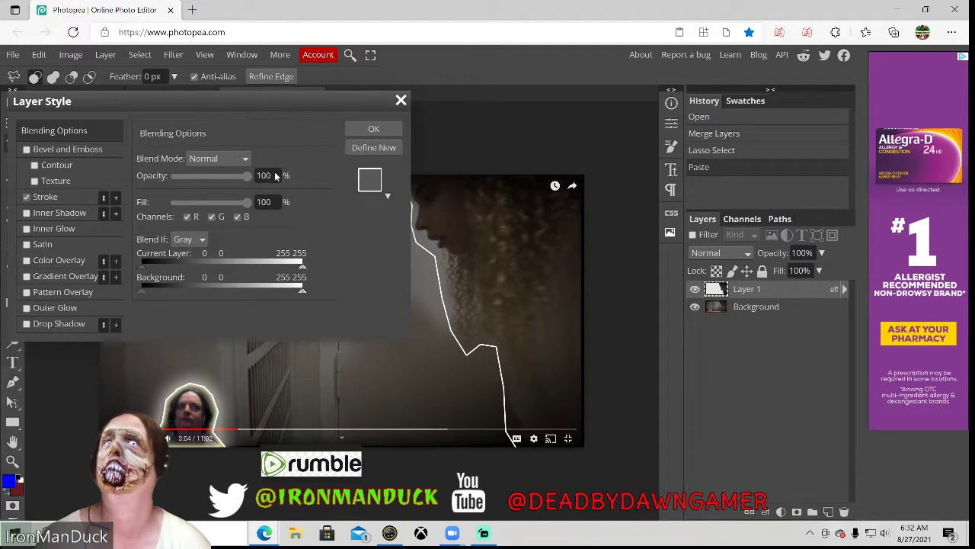
left_click(44, 195)
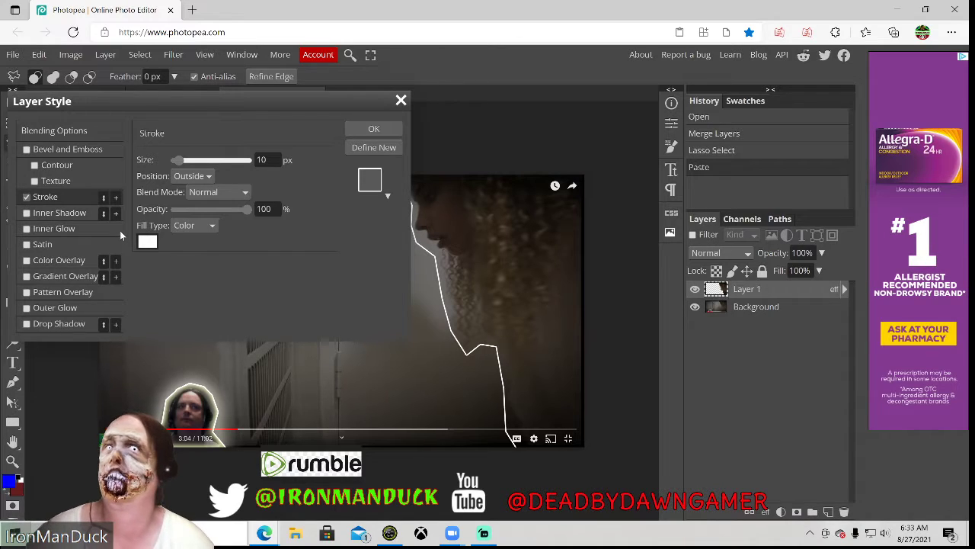
left_click(25, 196)
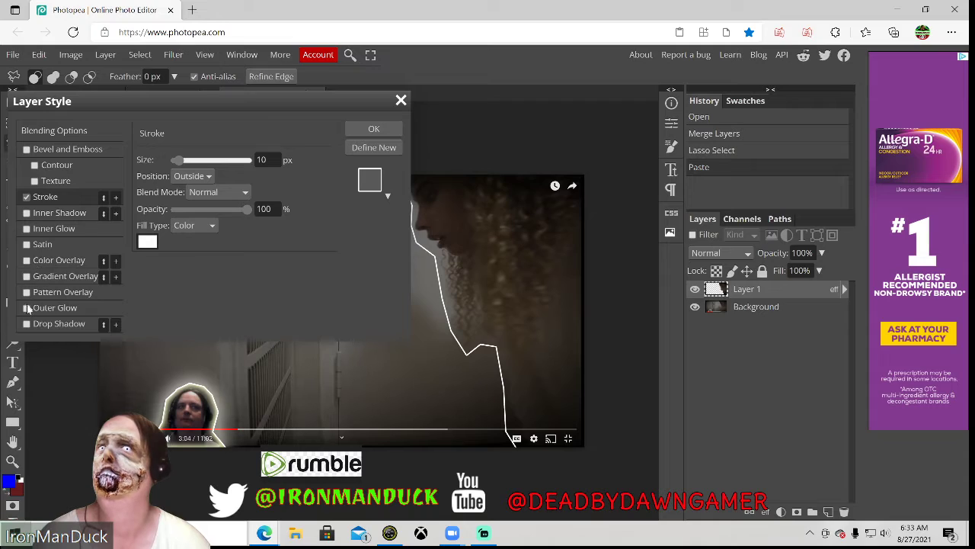
- Enable Outer Glow, Inner Glow and Drop Shadow for the woman layer and apply the layer style
left_click(40, 308)
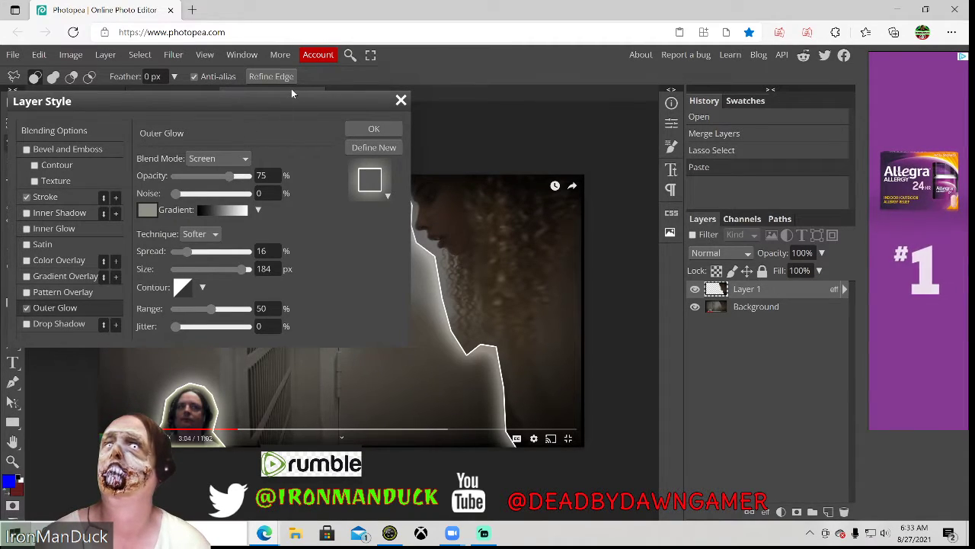
left_click_drag(292, 103, 860, 155)
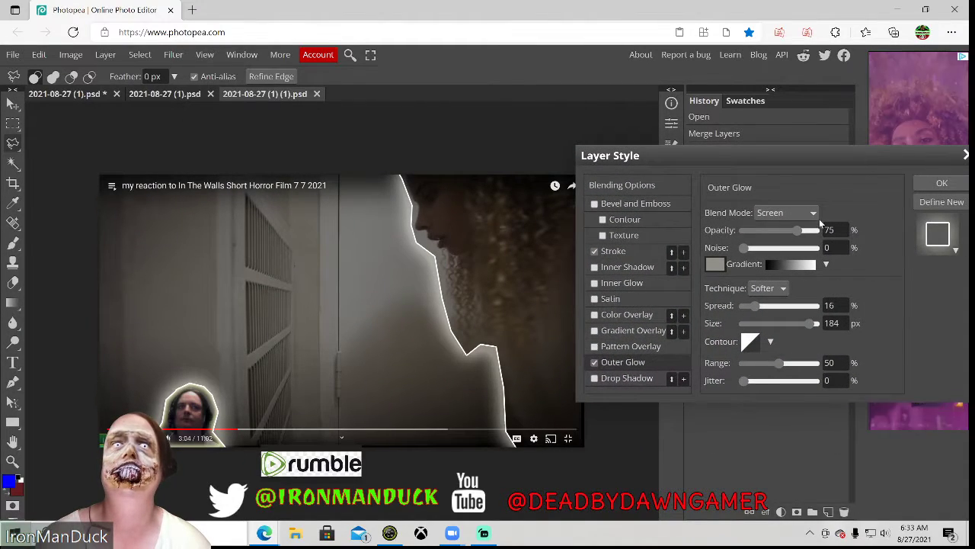
left_click(628, 283)
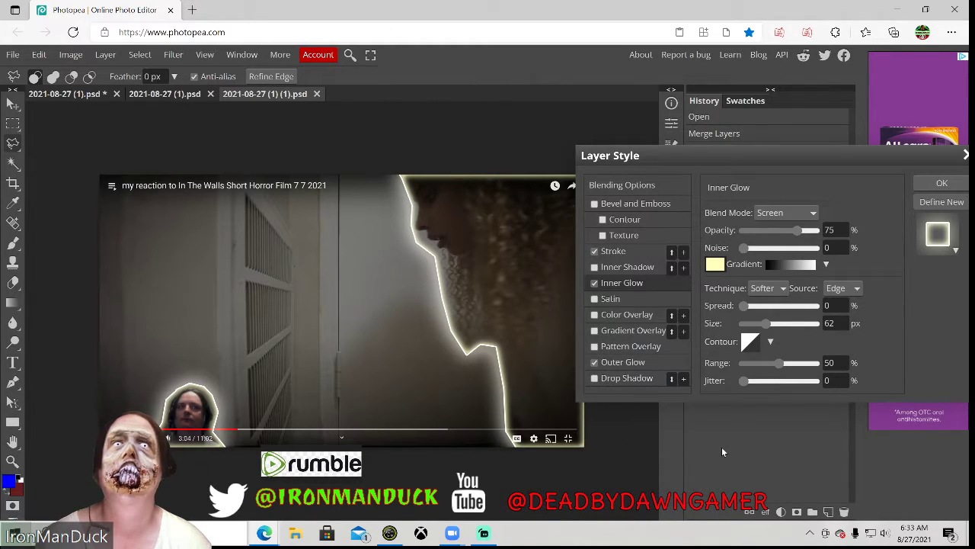
left_click(596, 379)
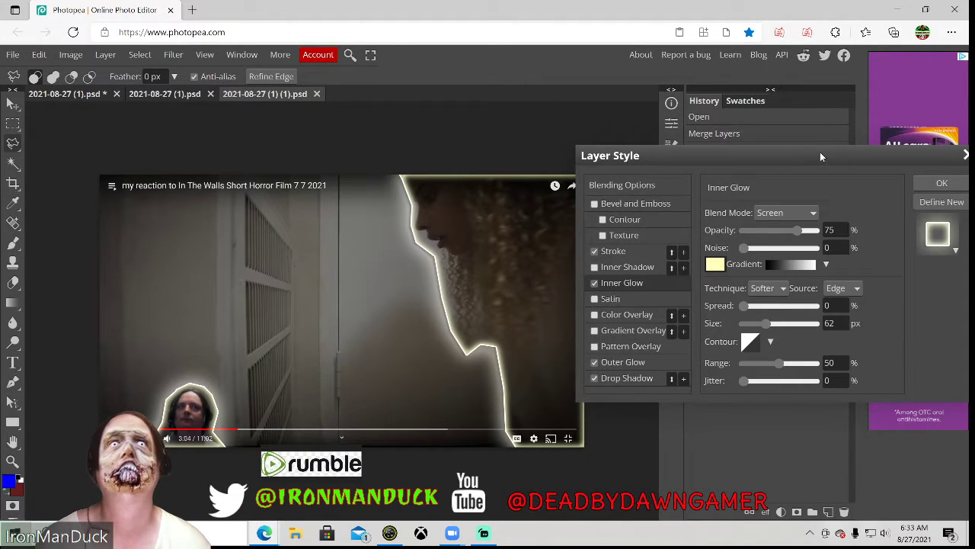
left_click_drag(820, 152, 835, 164)
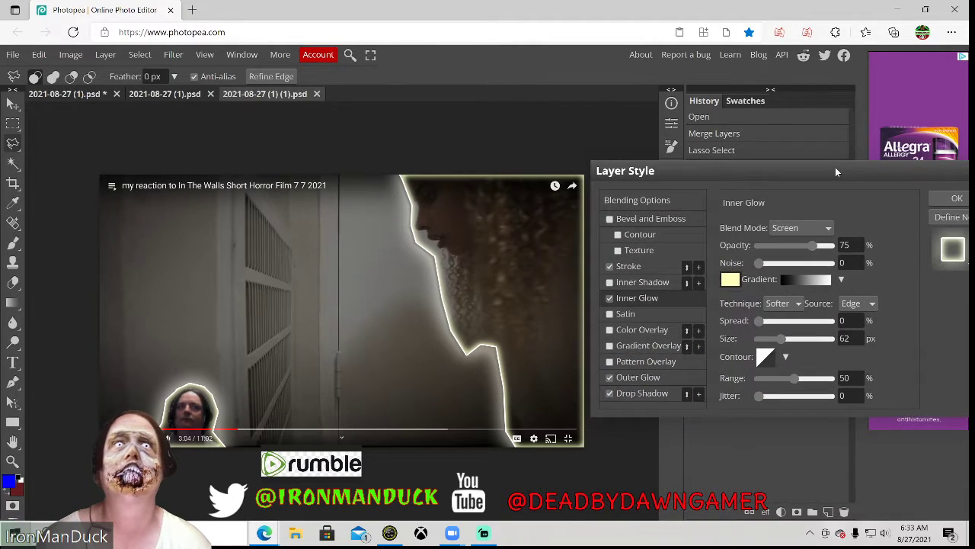
left_click(953, 199)
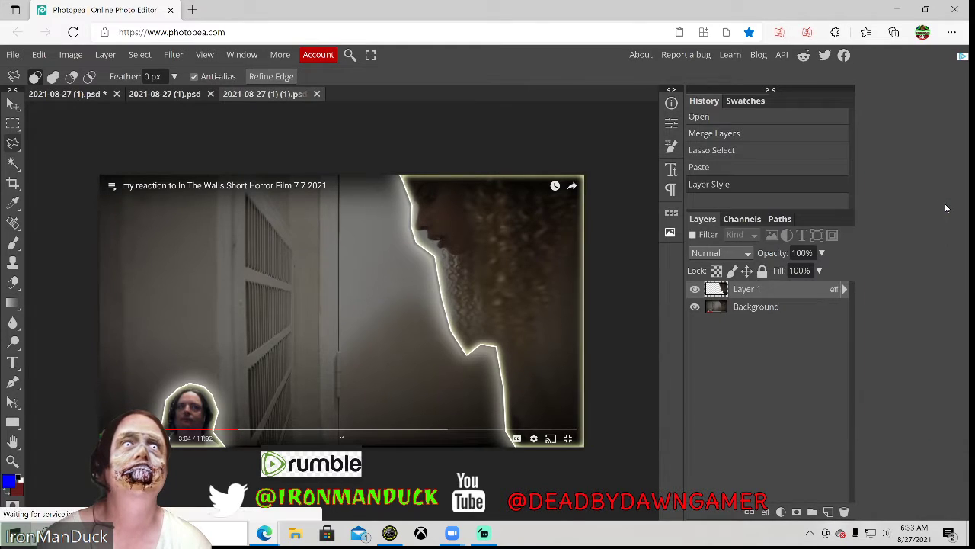
- Save the document as a PSD and merge the styled woman layer down into the Background
left_click(13, 55)
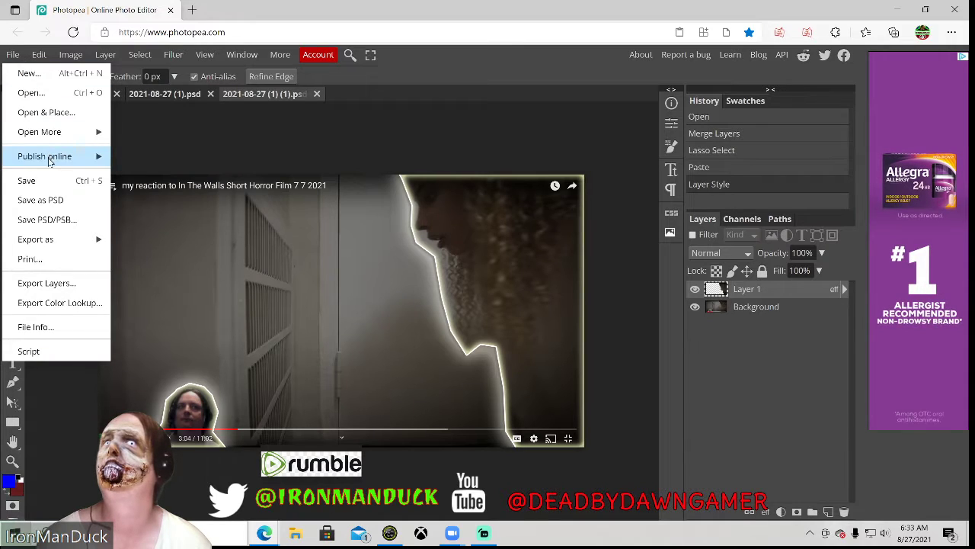
left_click(40, 200)
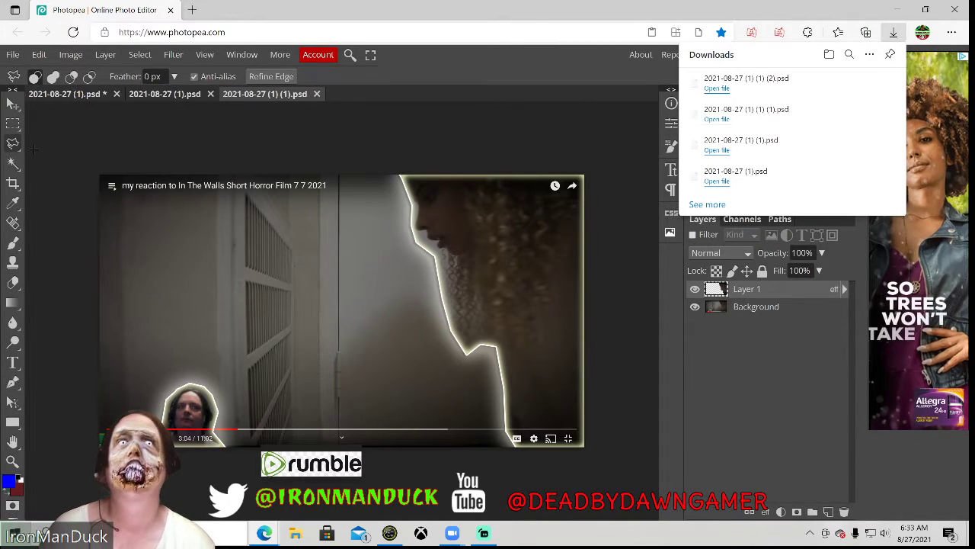
right_click(781, 289)
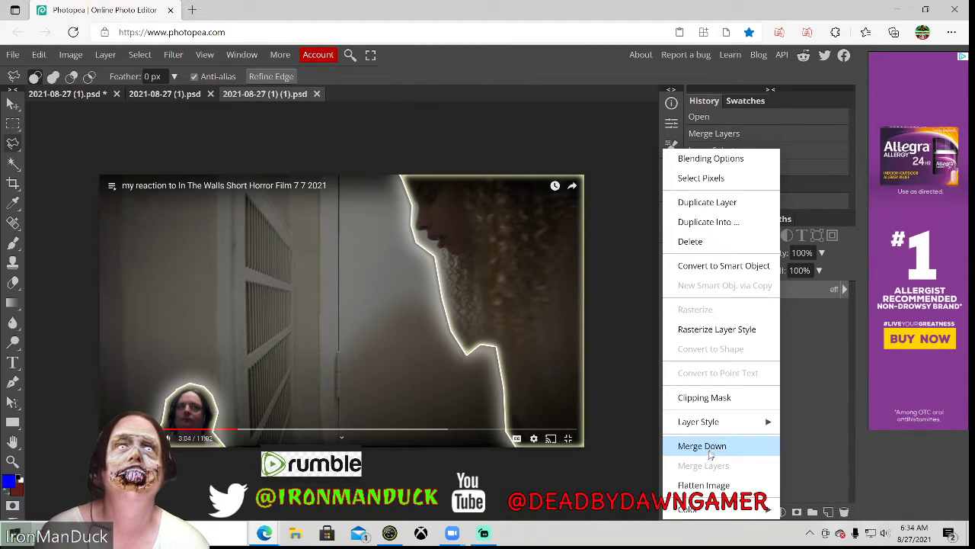
left_click(709, 454)
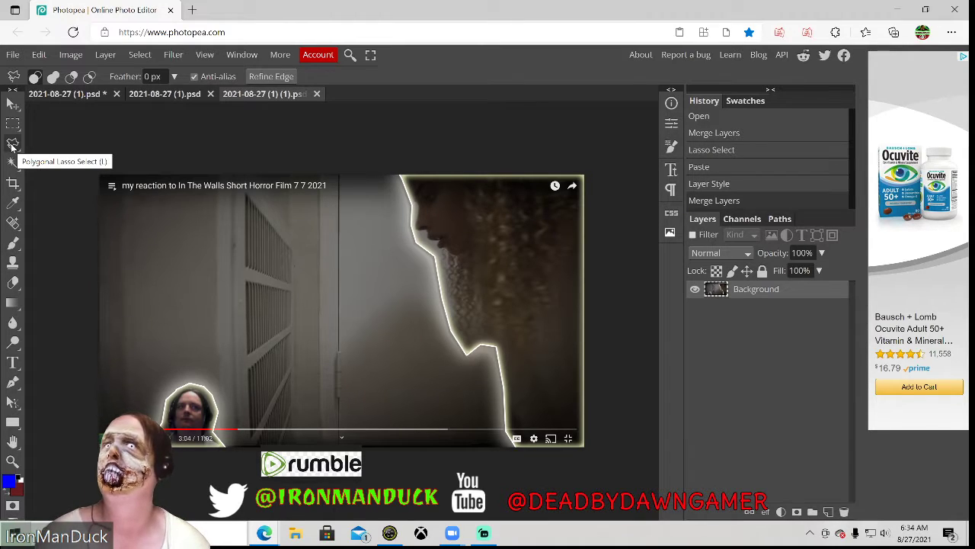
- Outline the barred door beside the webcam figure with the Polygonal Lasso, over the image's full height, and close the selection
left_click(12, 145)
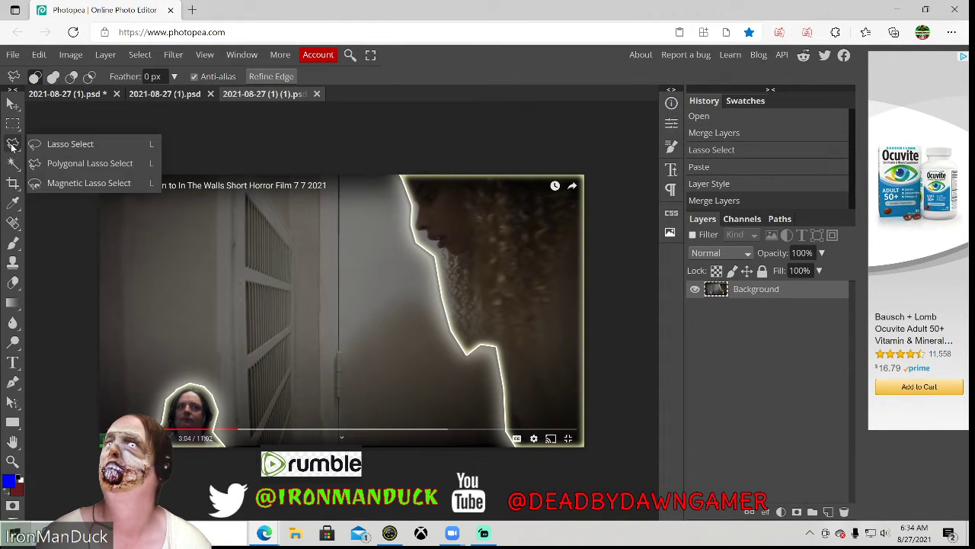
left_click(69, 164)
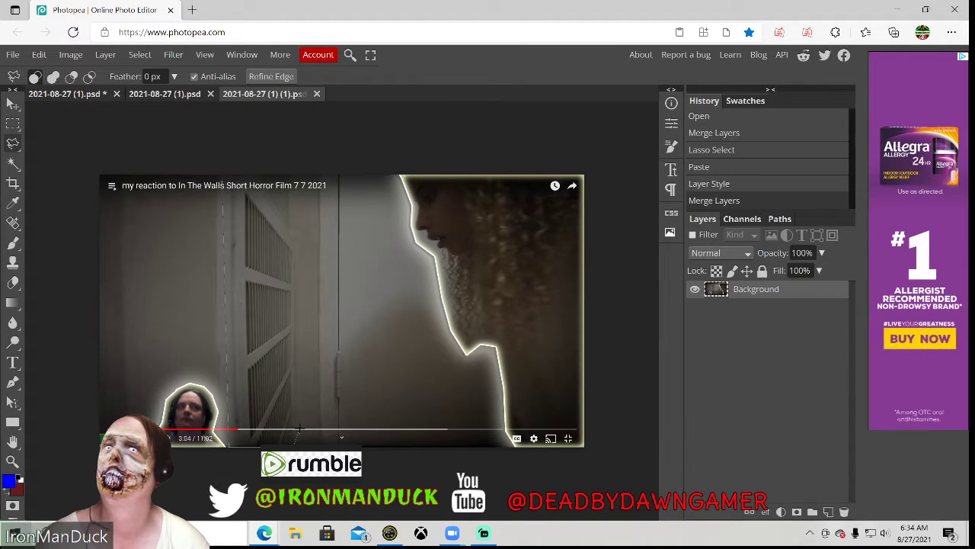
mouse_move(300, 413)
left_mouse_down()
mouse_move(306, 227)
mouse_move(233, 178)
mouse_move(253, 169)
left_mouse_up()
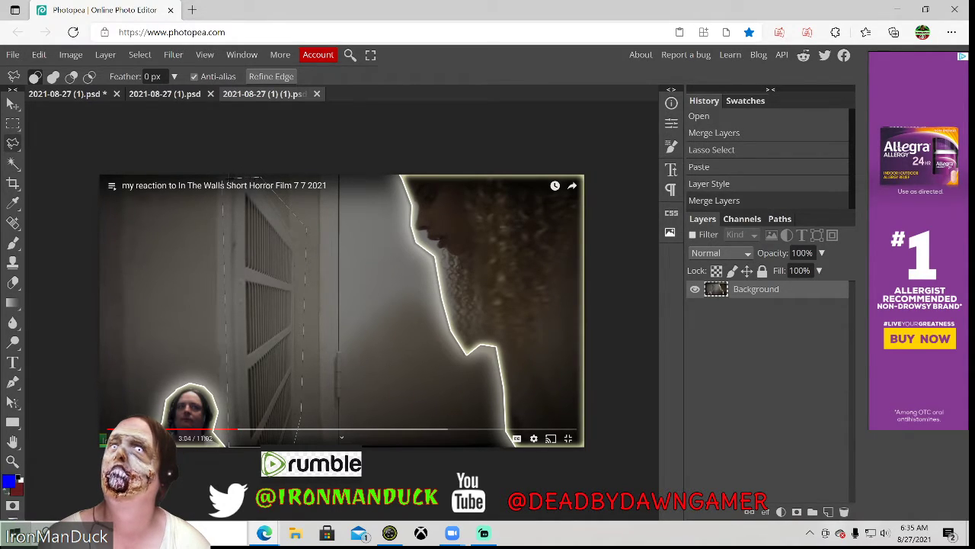
left_click_drag(233, 178, 222, 173)
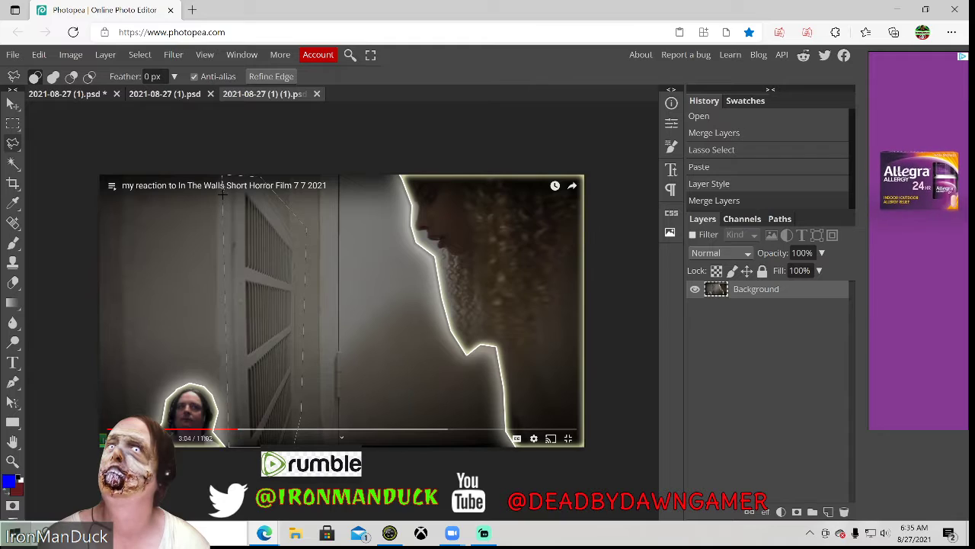
left_click_drag(222, 193, 223, 195)
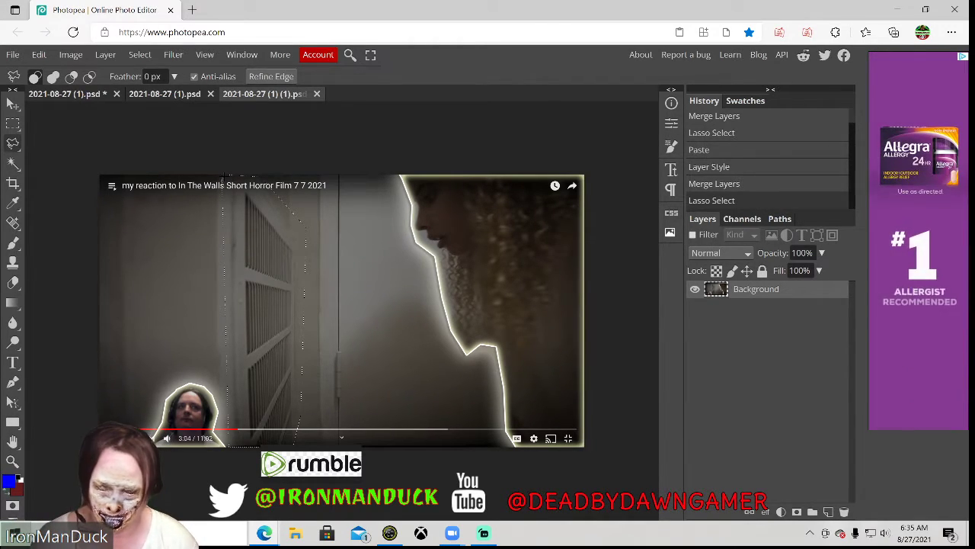
- Paste the copied door selection as a new layer and save the document as a PSD
key("ctrl+v")
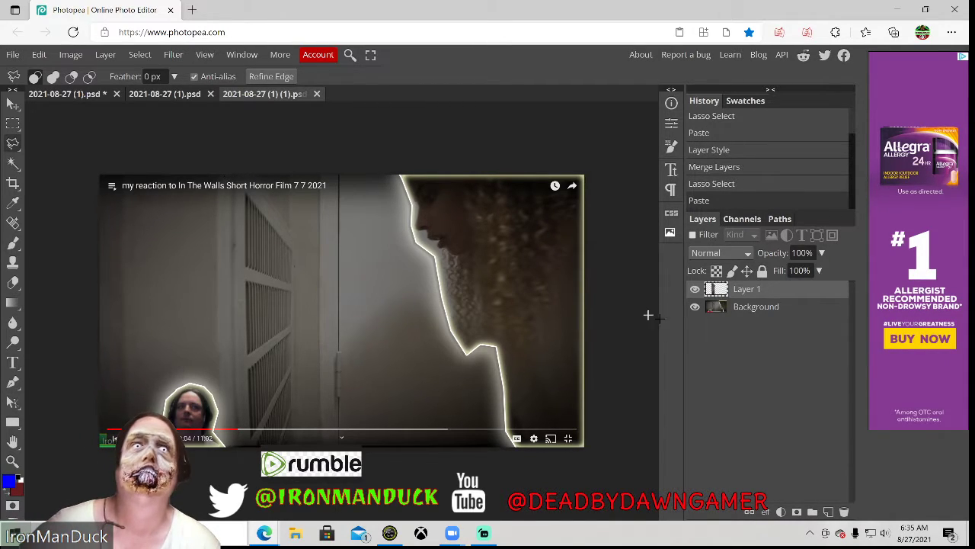
left_click(13, 54)
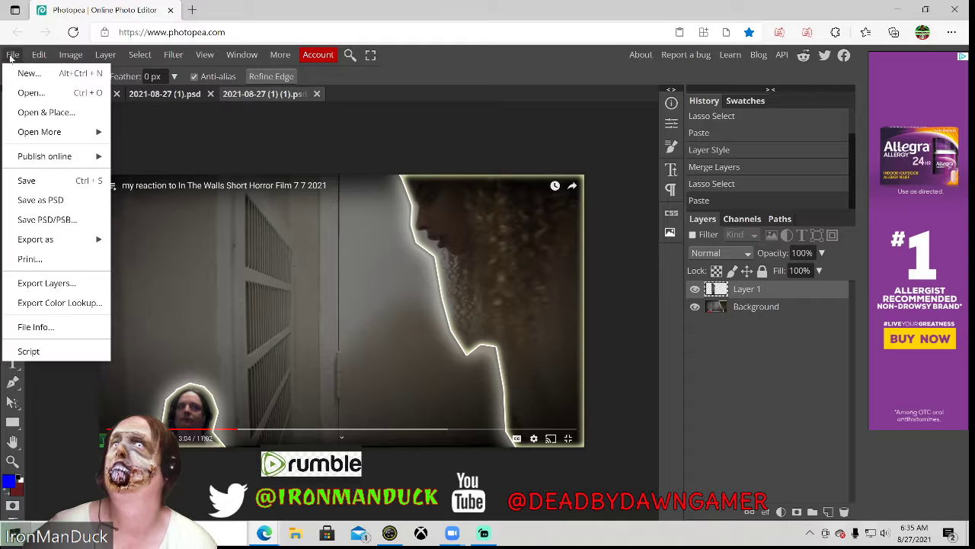
left_click(31, 200)
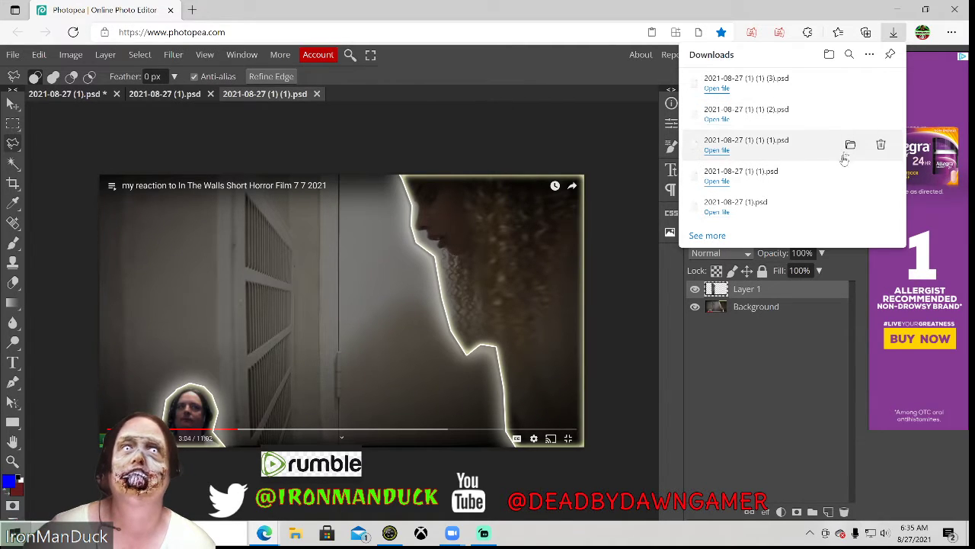
- Open the blending options of the pasted door layer and enable a 10 px white outside Stroke
left_click(743, 290)
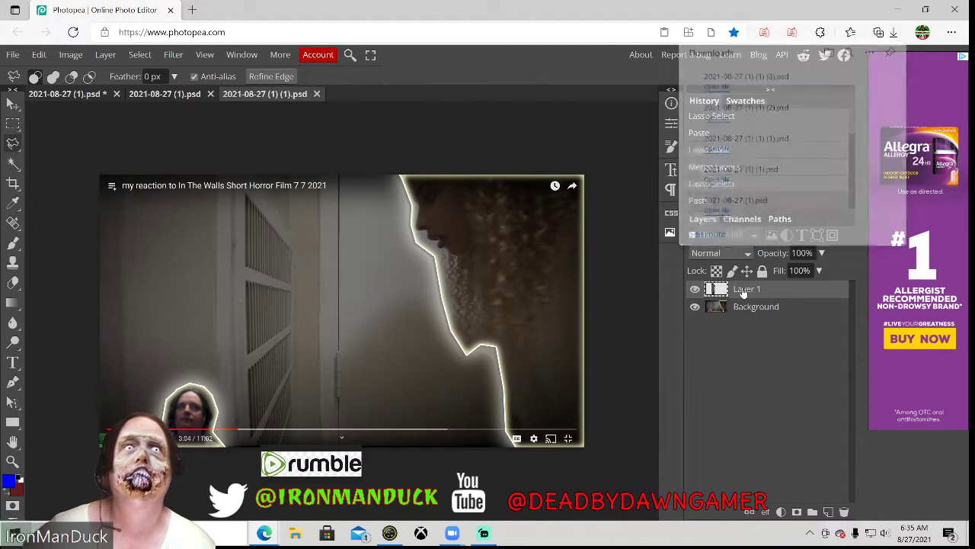
right_click(743, 291)
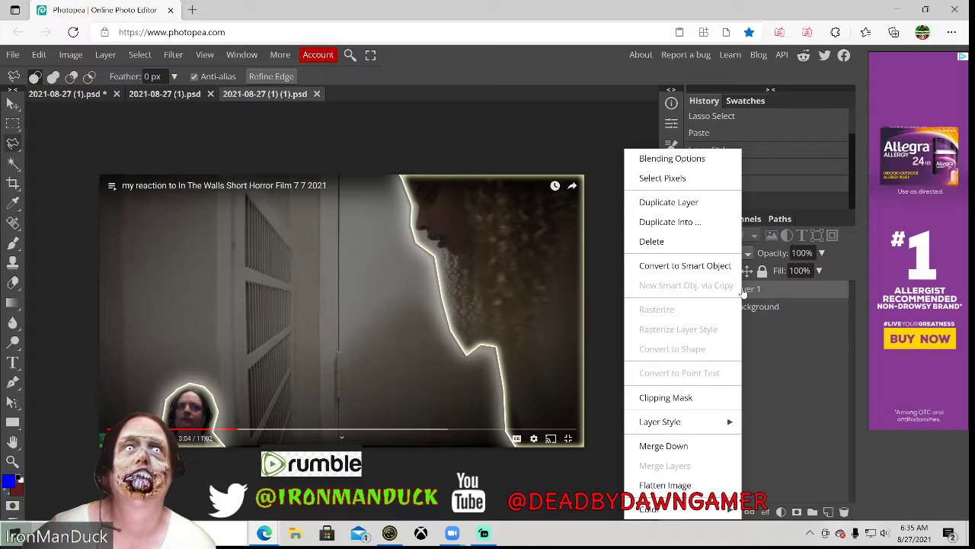
left_click(694, 157)
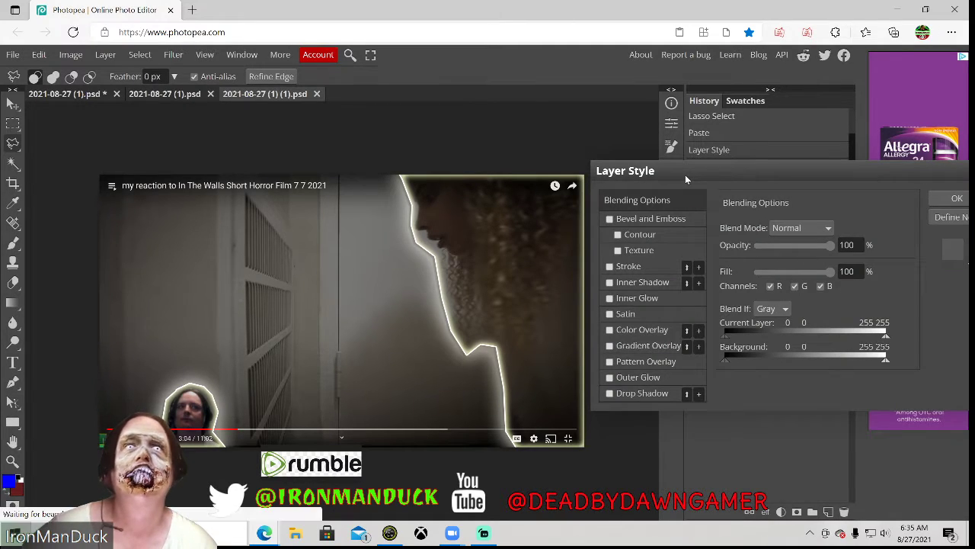
left_click(617, 267)
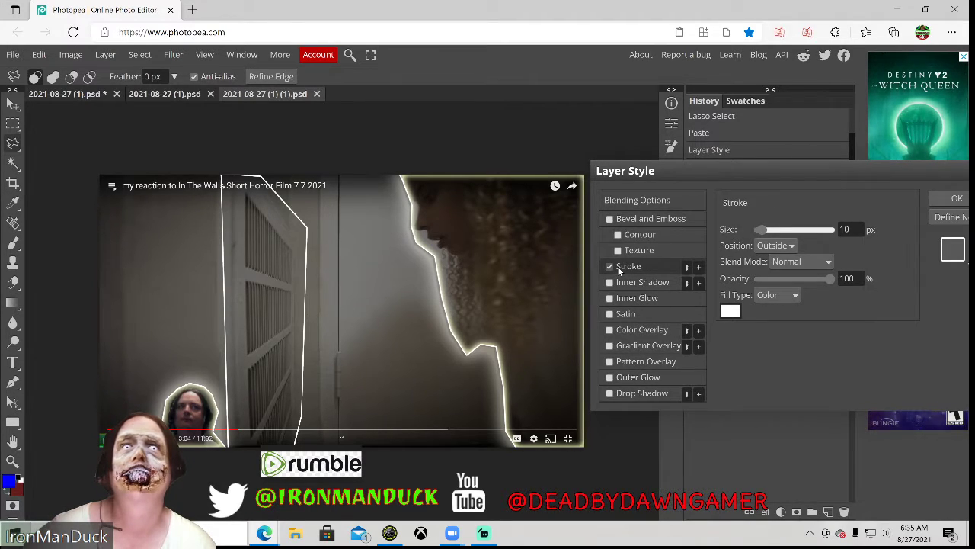
- Enable Outer Glow, Inner Glow and Drop Shadow for the door layer and apply the layer style
left_click(627, 379)
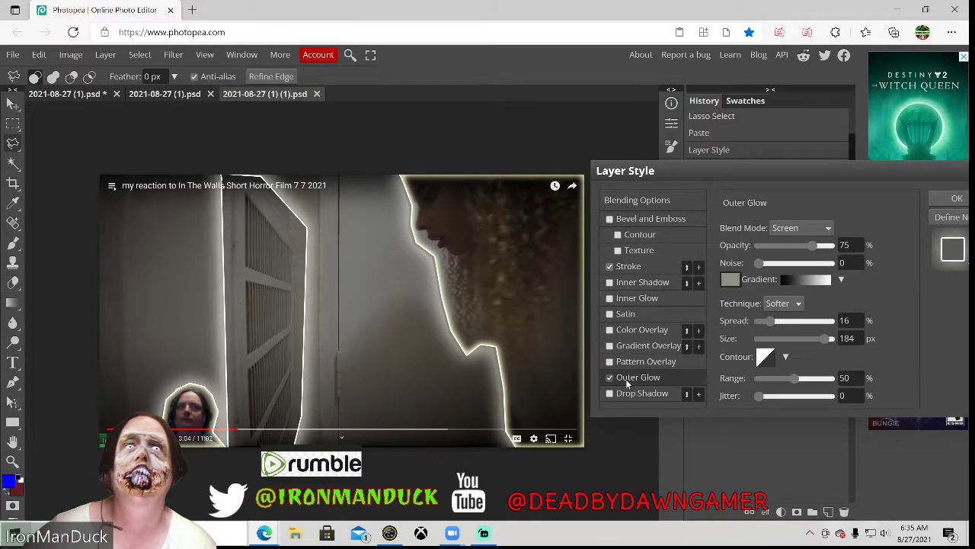
left_click(630, 303)
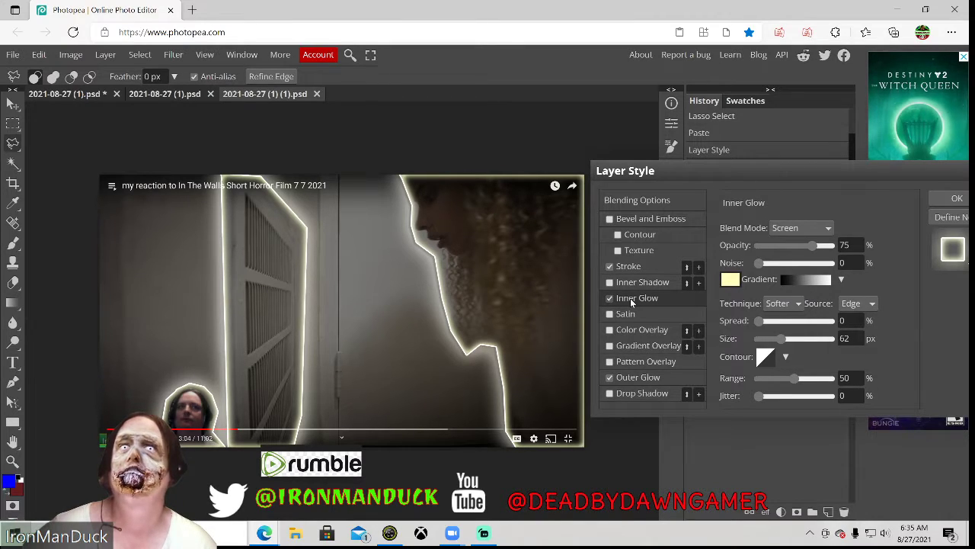
left_click(612, 395)
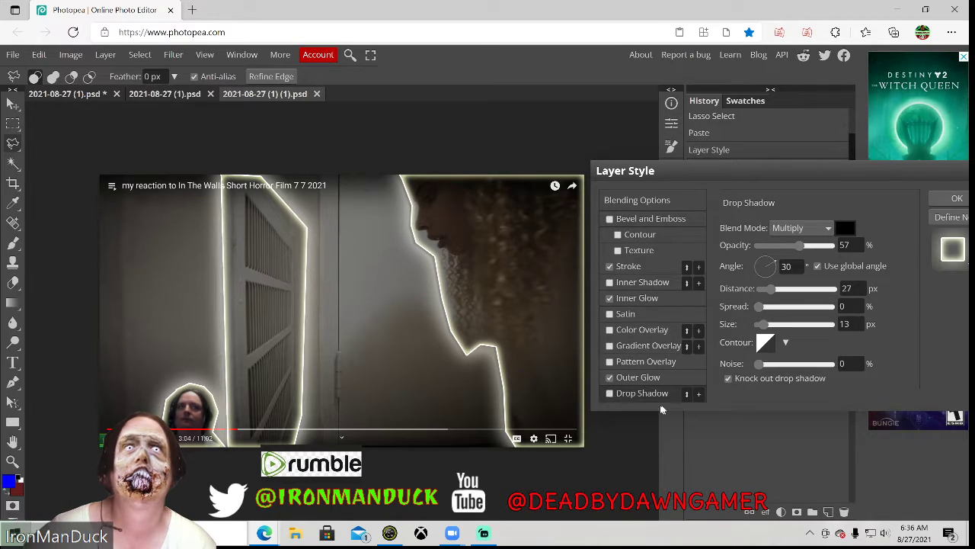
left_click(610, 393)
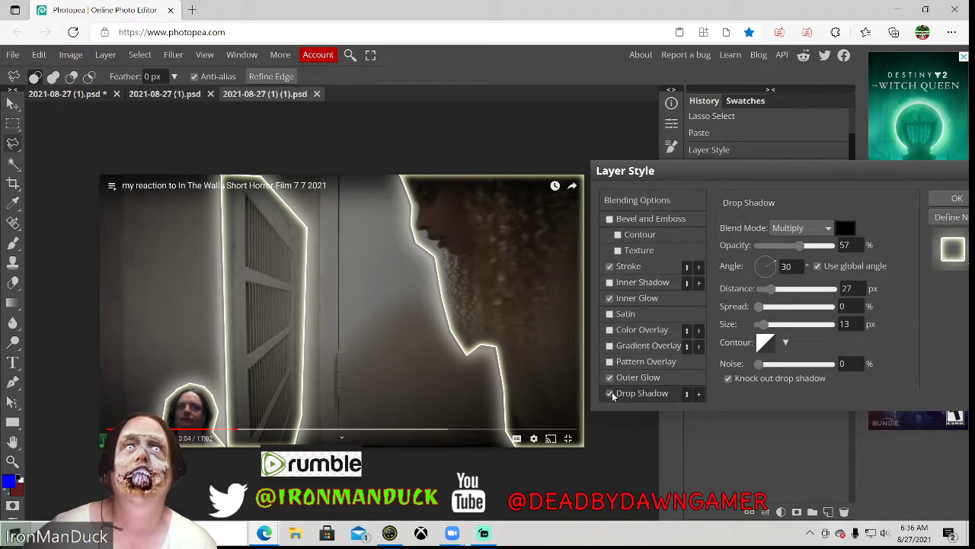
left_click(955, 199)
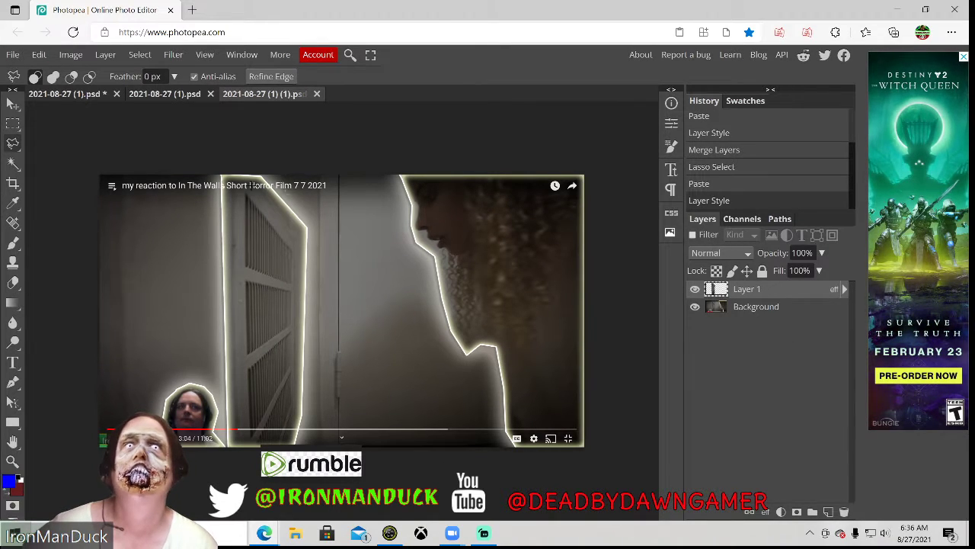
- Save the document as a PSD and merge the styled door layer down into the Background
left_click(21, 58)
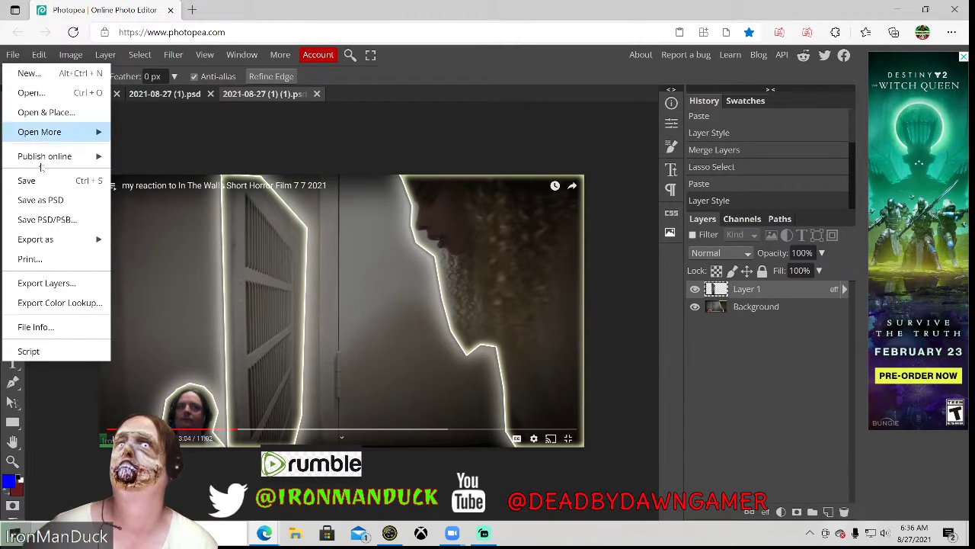
left_click(45, 206)
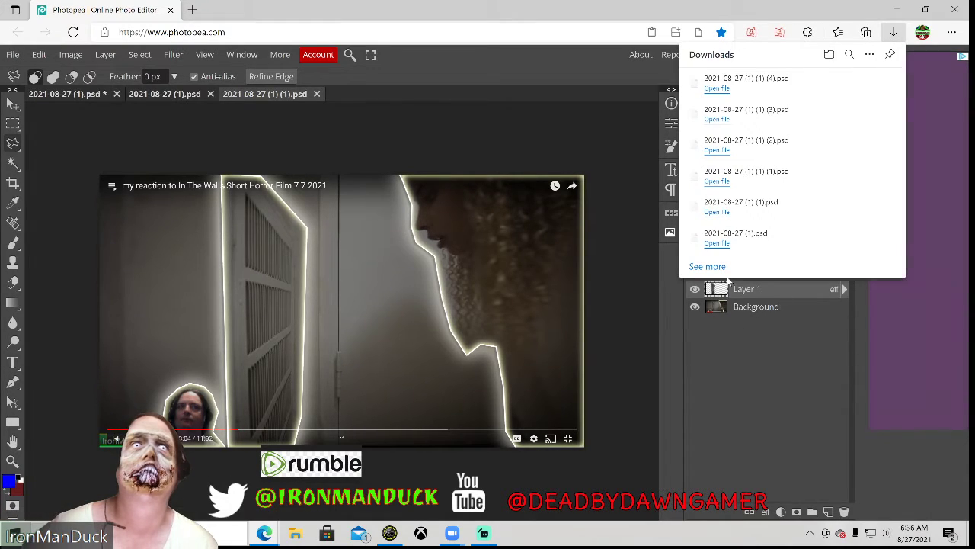
right_click(729, 295)
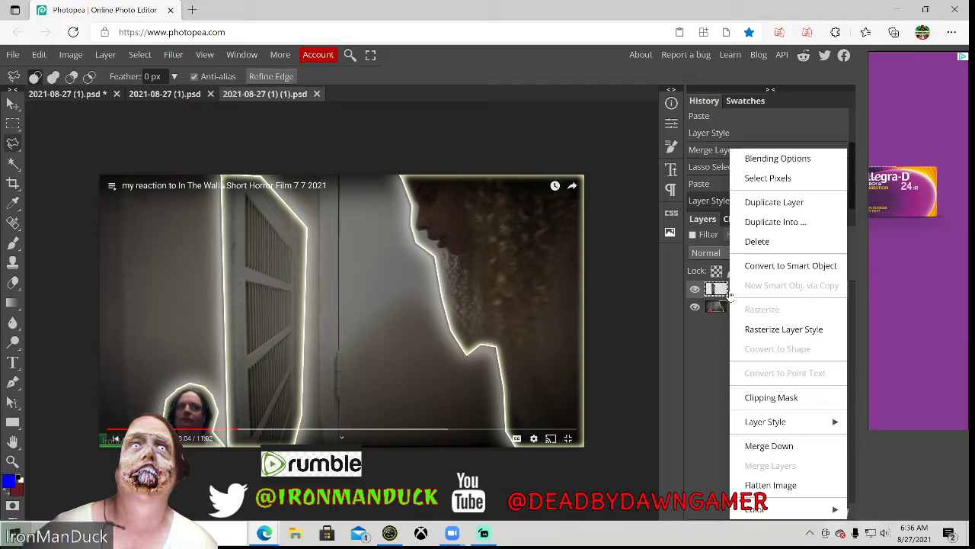
left_click(782, 446)
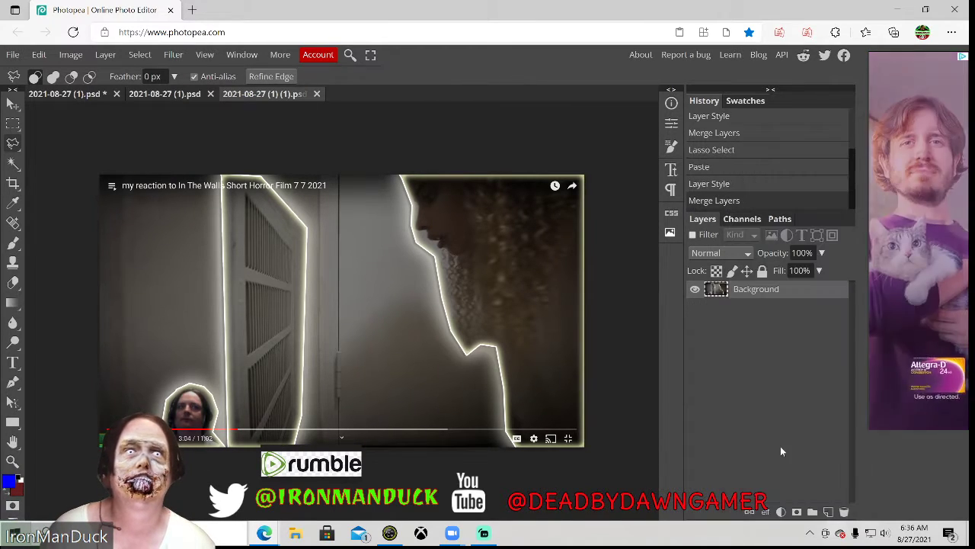
- Switch to the Snap Camera window
key("alt+Tab")
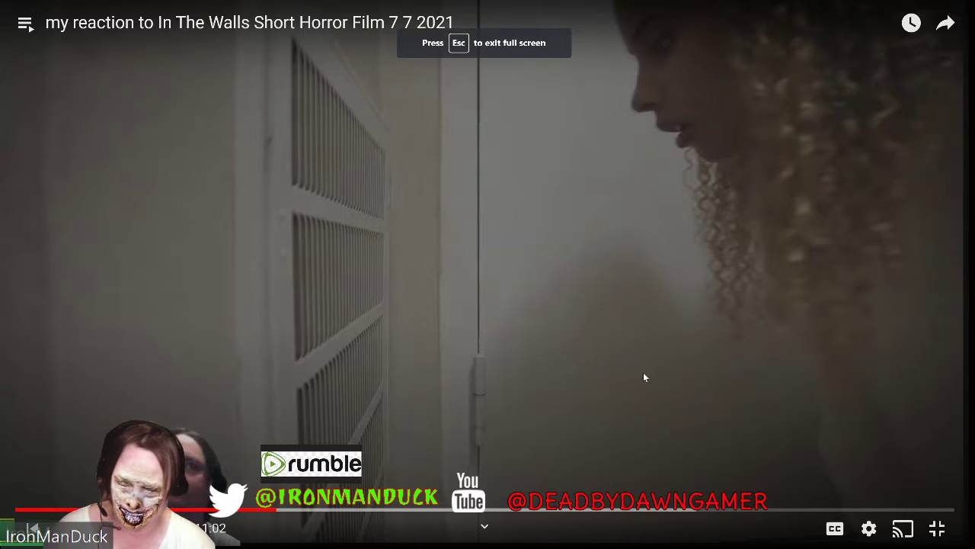
key("alt+Tab")
key("Tab")
key("Tab")
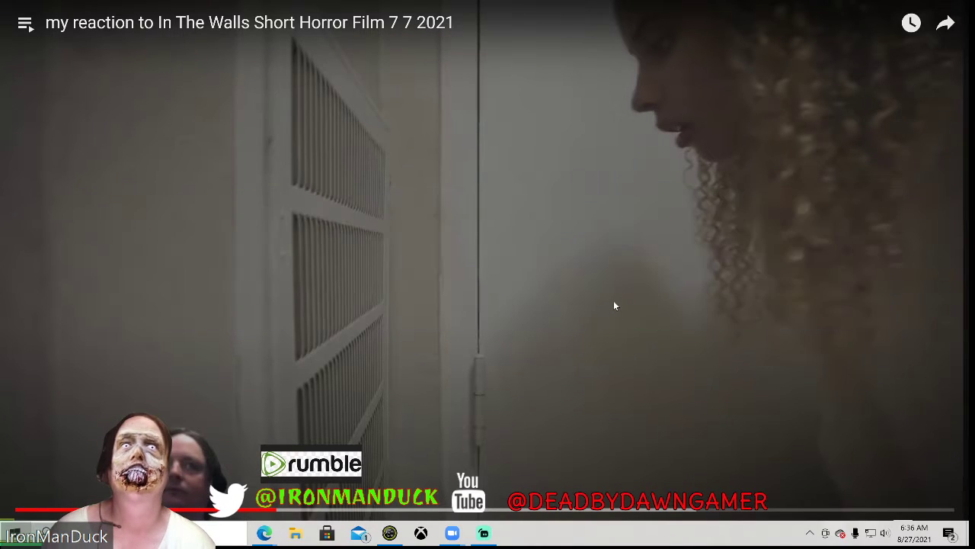
key("alt+Tab")
key("Tab")
key("Tab")
key("Tab")
key("Tab")
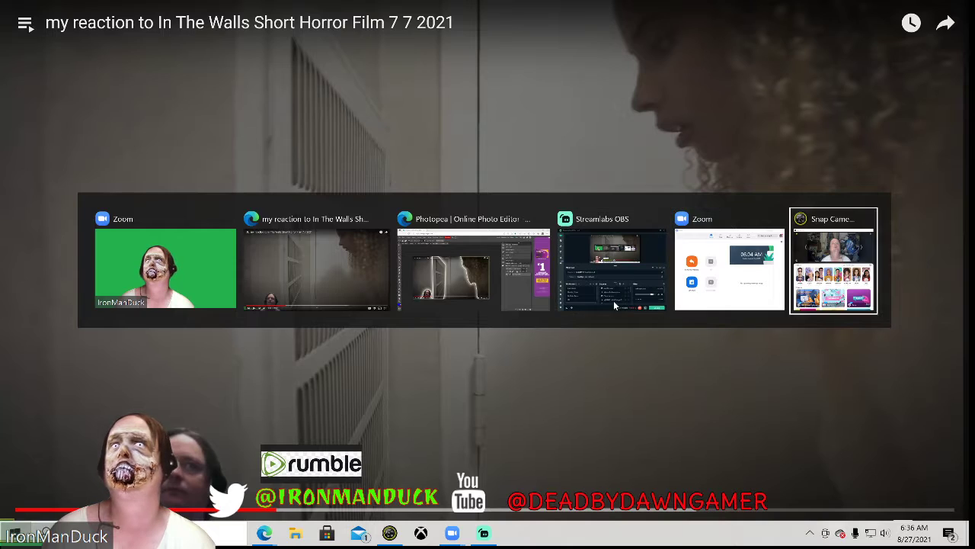
key("Tab")
key("Tab")
key("Tab")
key("Tab")
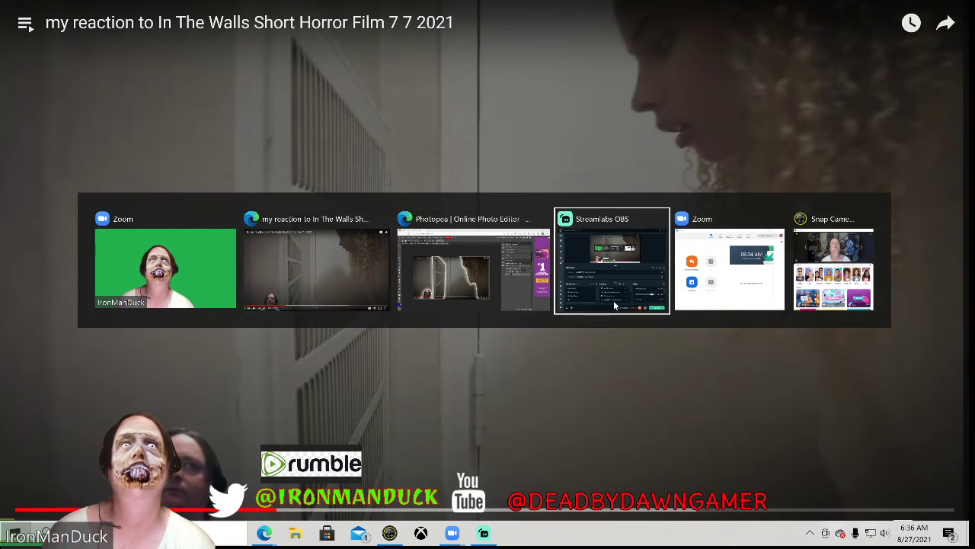
left_click(613, 305)
key("alt+Tab")
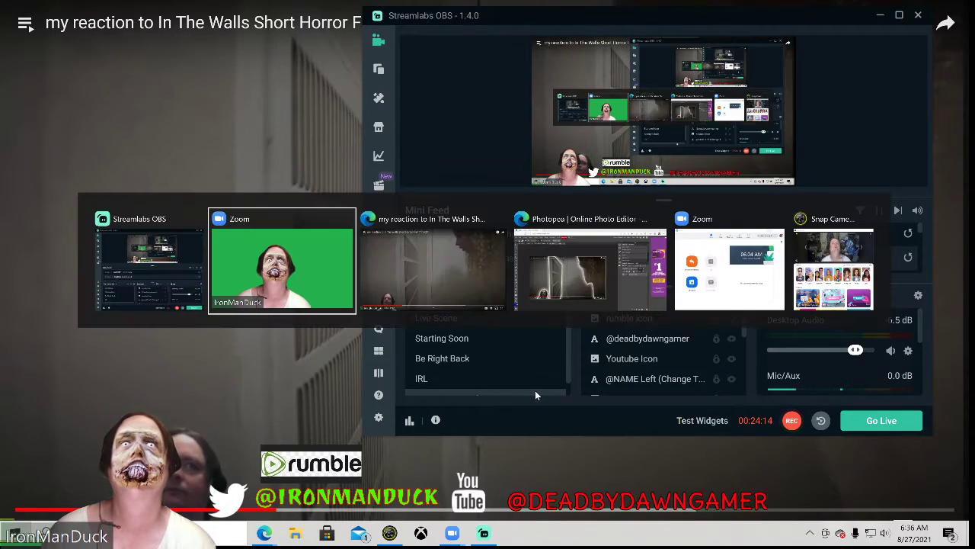
key("Tab")
key("Tab")
key("Tab")
key("Tab")
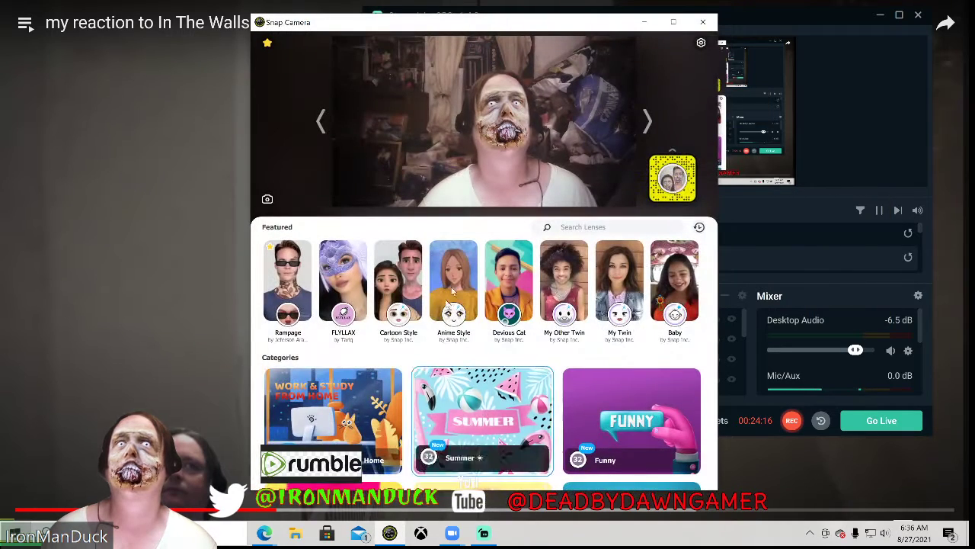
- Open the favorite lenses, apply OH MORTALS in place of the zombie lens and turn it off again to leave the camera unfiltered
left_click(266, 43)
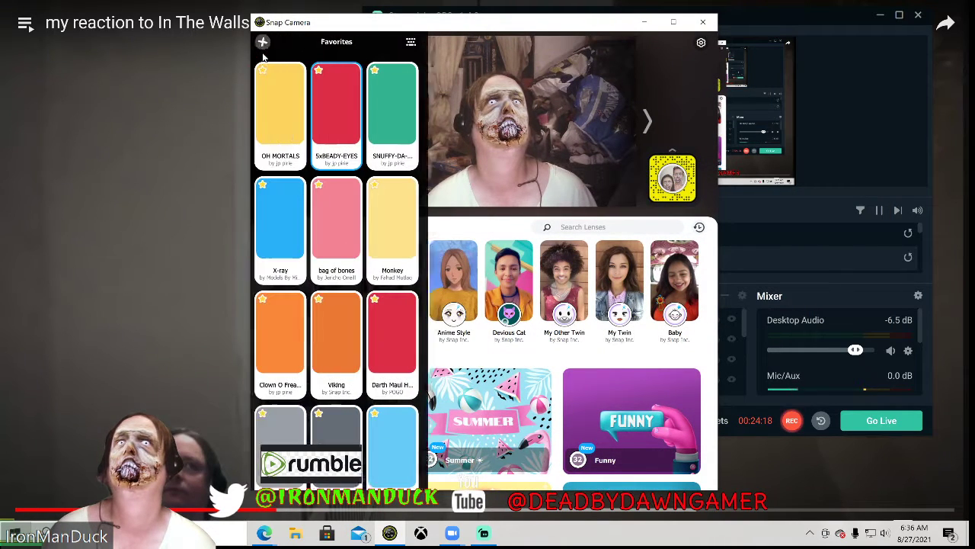
left_click(297, 142)
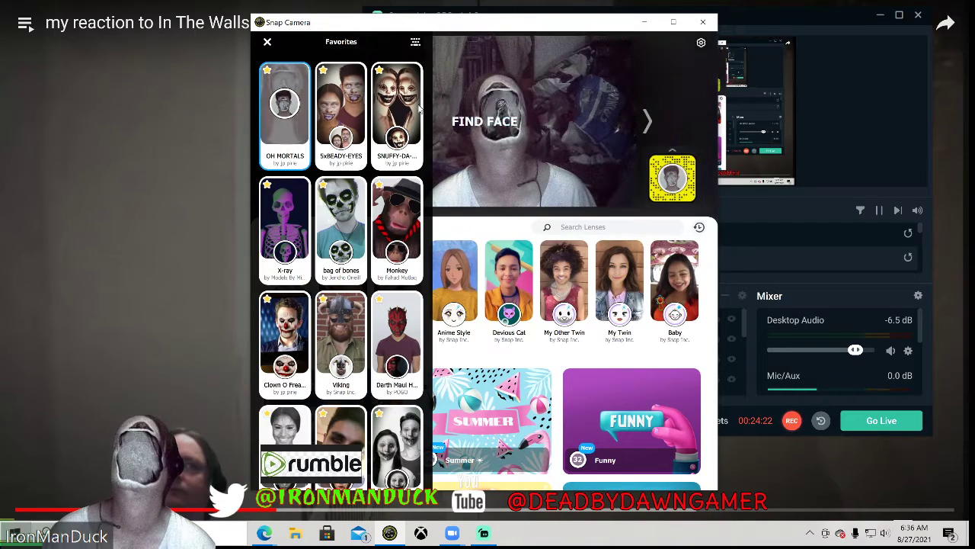
left_click(296, 114)
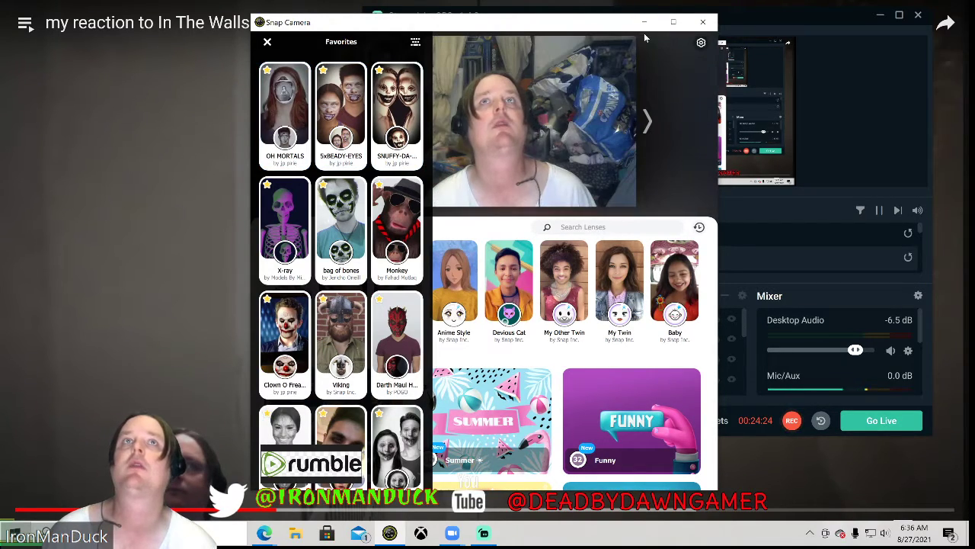
- Minimize Snap Camera and Streamlabs OBS and switch back to Photopea
left_click(644, 22)
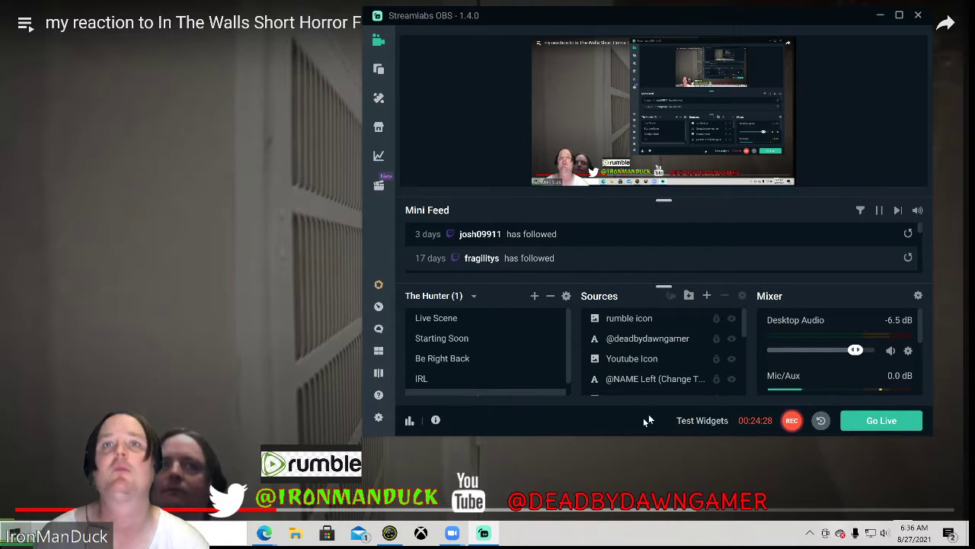
left_click(880, 16)
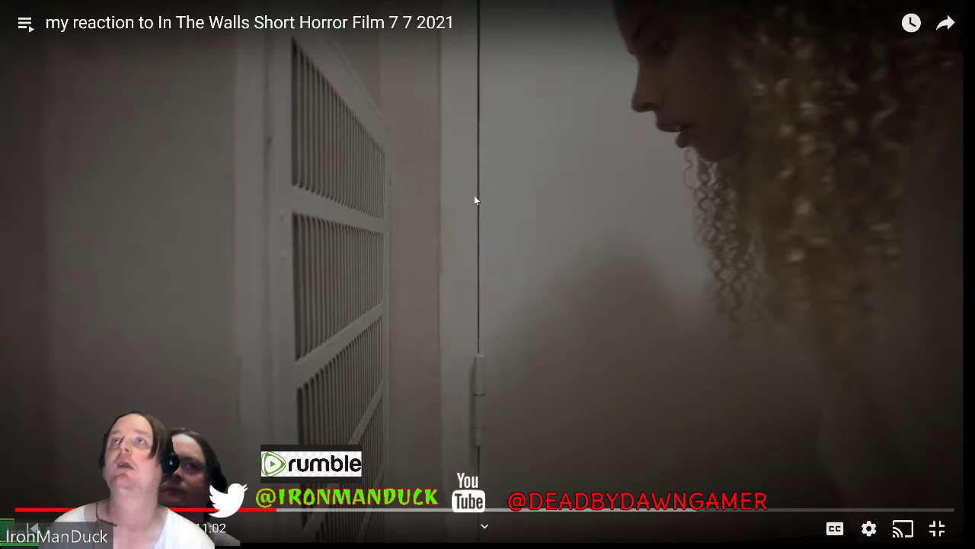
key("alt+Tab")
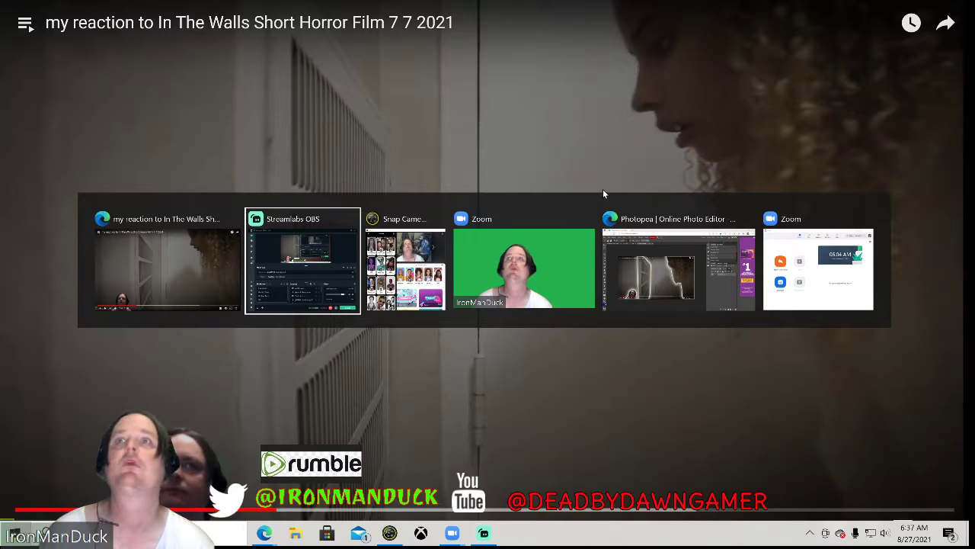
key("alt+Tab")
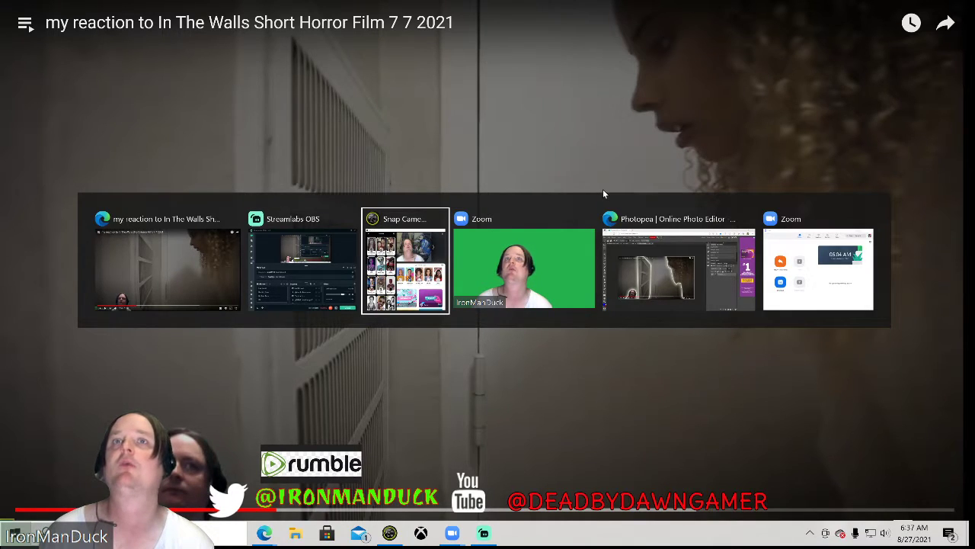
key("alt+Tab")
key("alt+Tab")
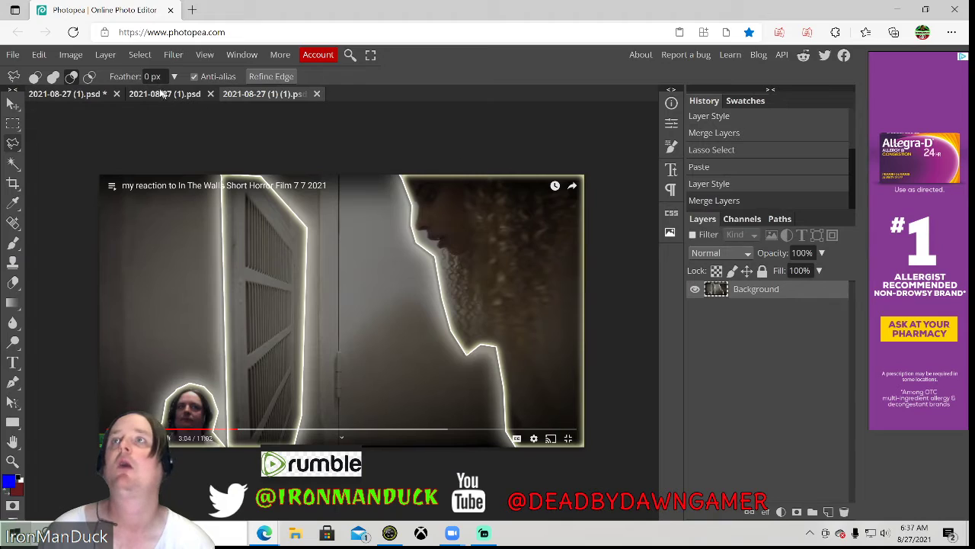
- Activate the Type tool and set the text size to 400 px
left_click(14, 363)
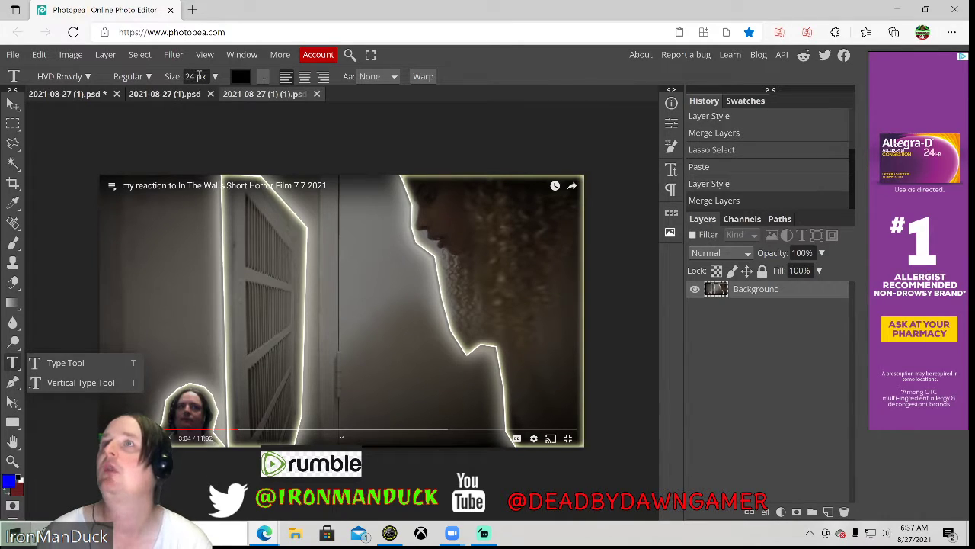
left_click(195, 76)
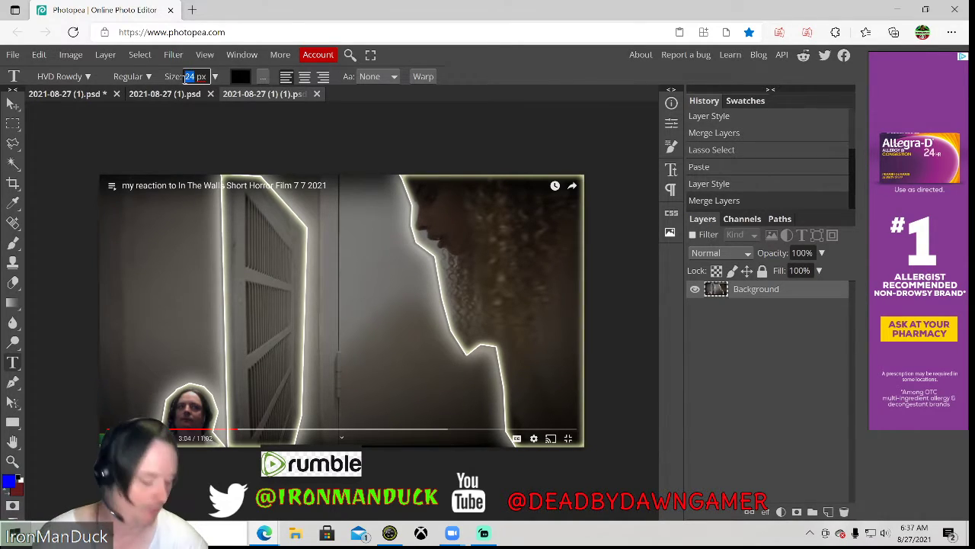
type("400")
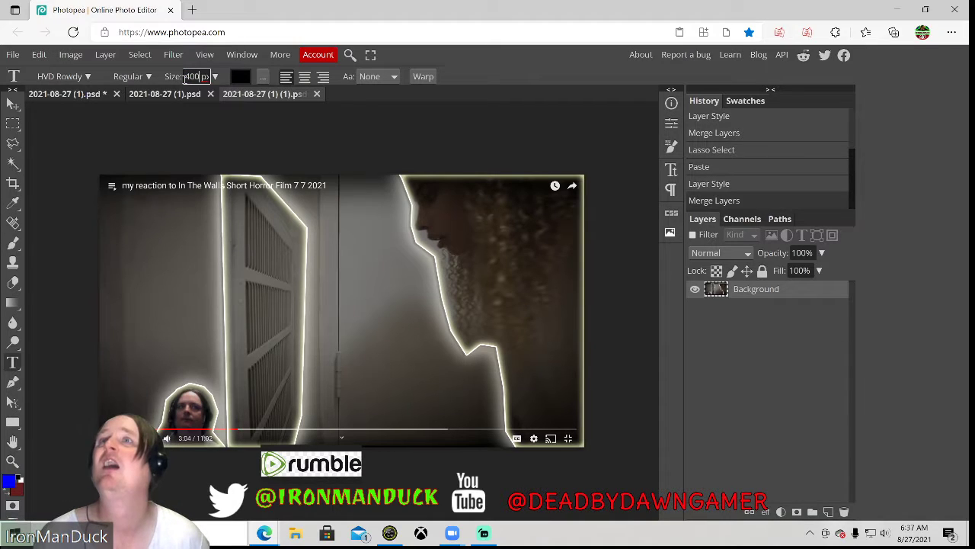
- Browse the font list and set the text font to Impact Label Reversed
left_click(84, 78)
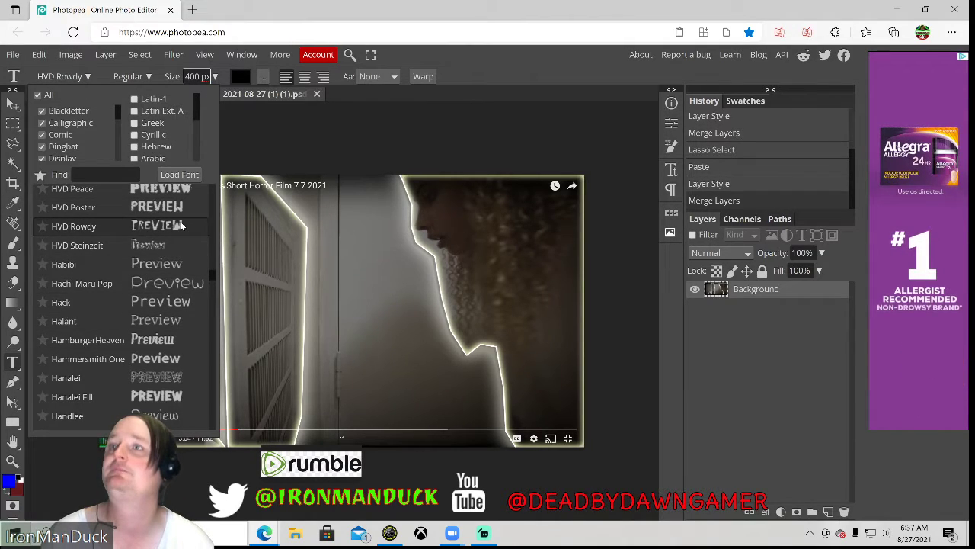
scroll(167, 263, "down", 1)
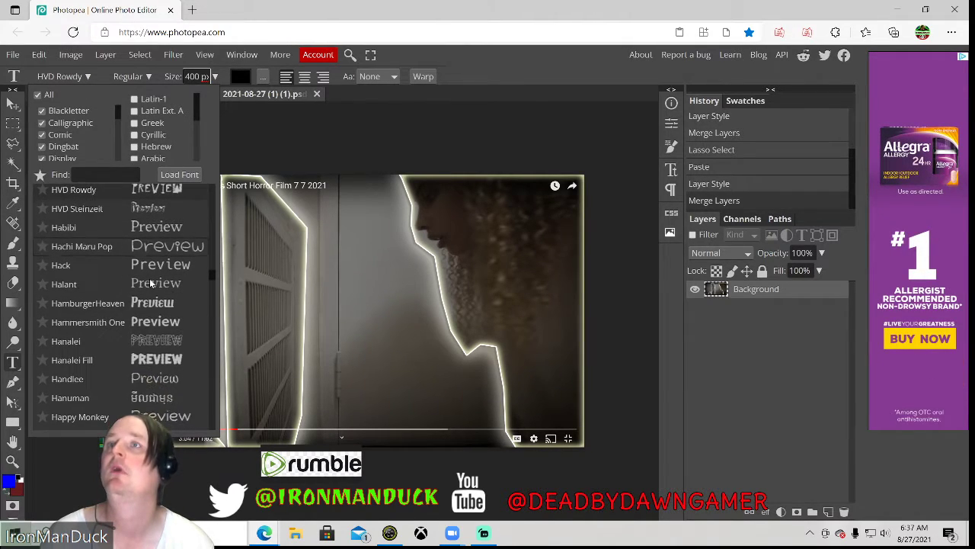
scroll(174, 265, "down", 5)
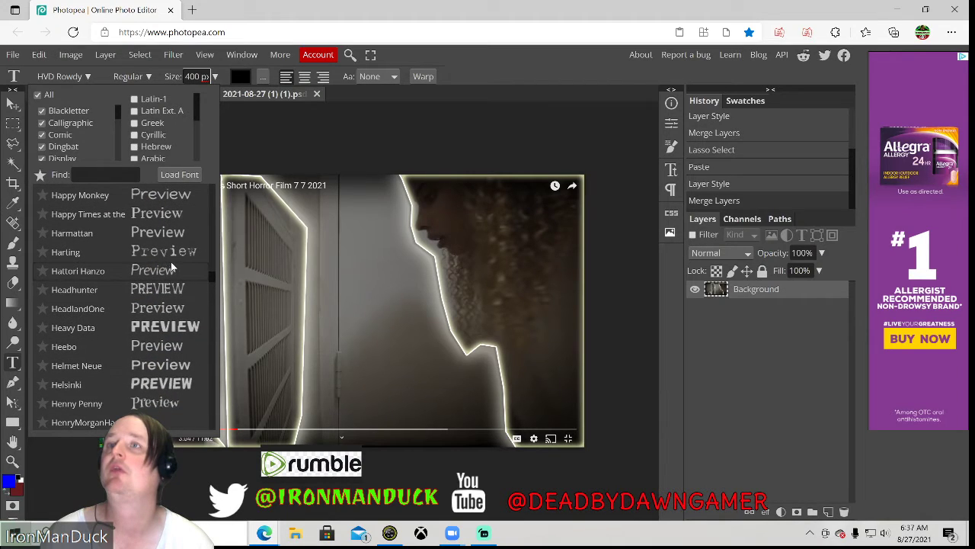
scroll(172, 266, "down", 5)
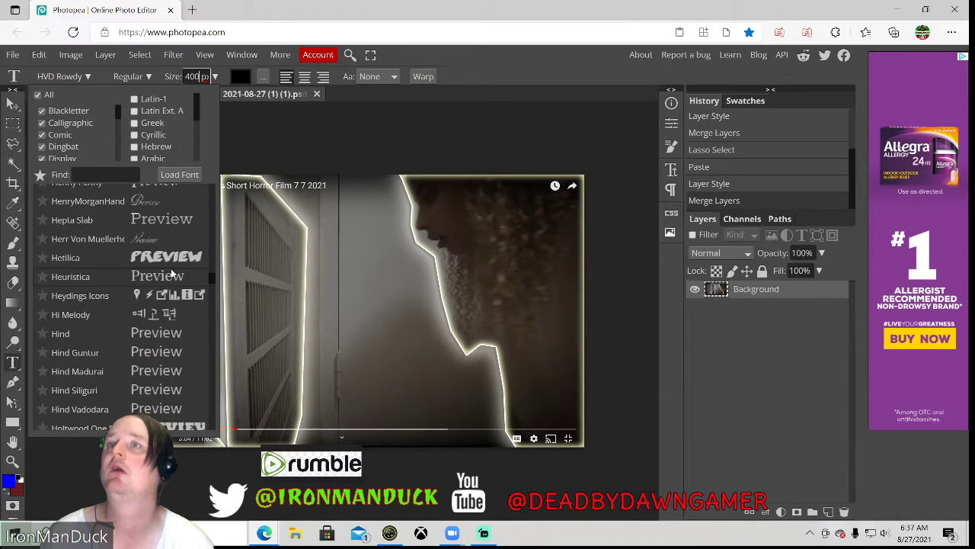
scroll(172, 273, "down", 3)
scroll(183, 266, "down", 3)
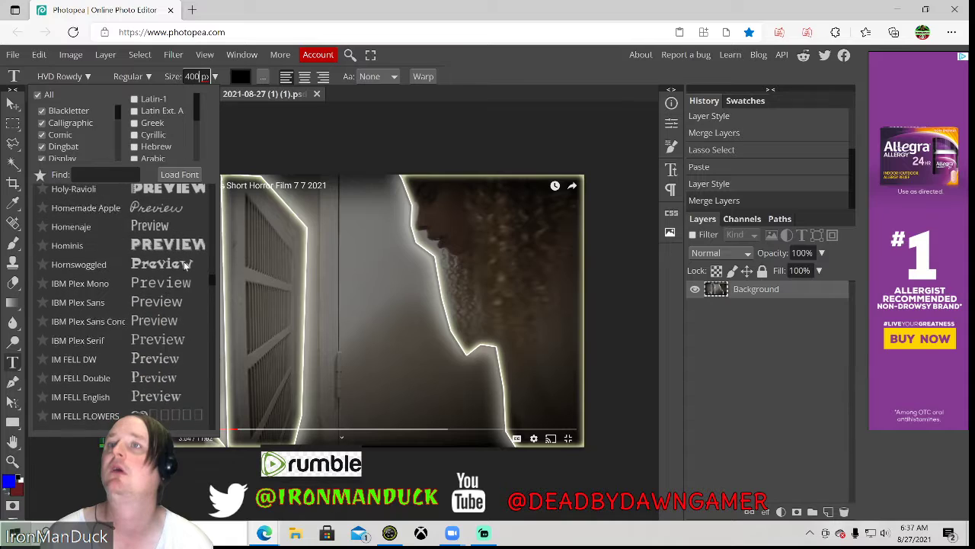
scroll(184, 270, "down", 8)
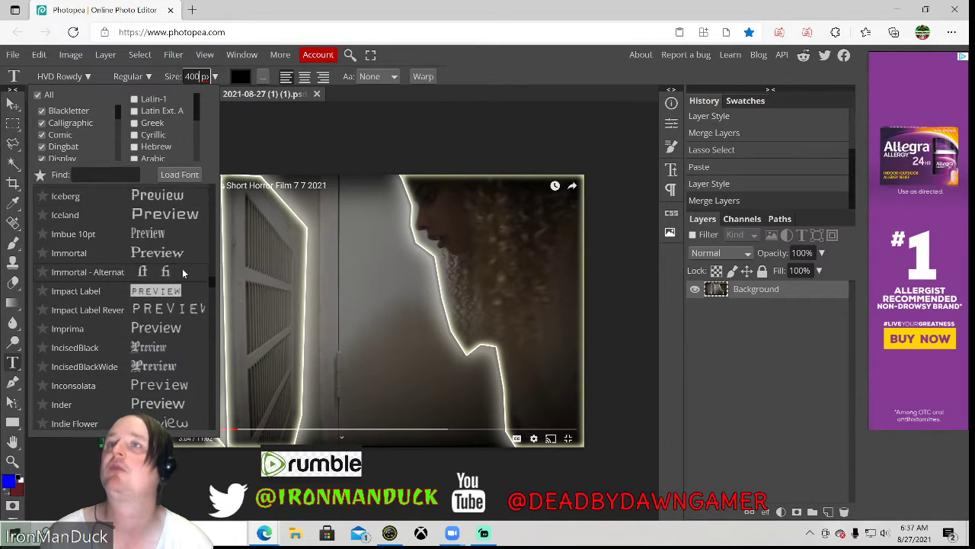
right_click(177, 312)
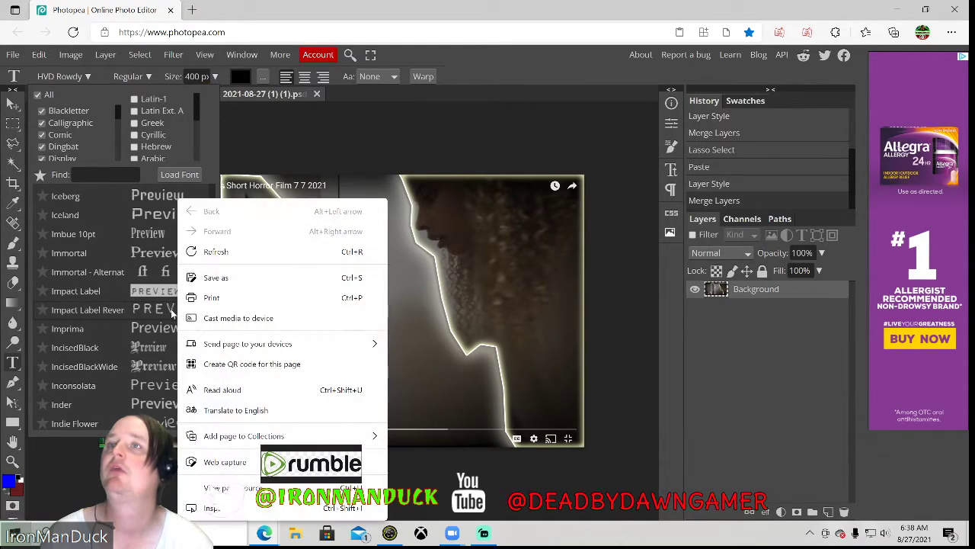
left_click(169, 312)
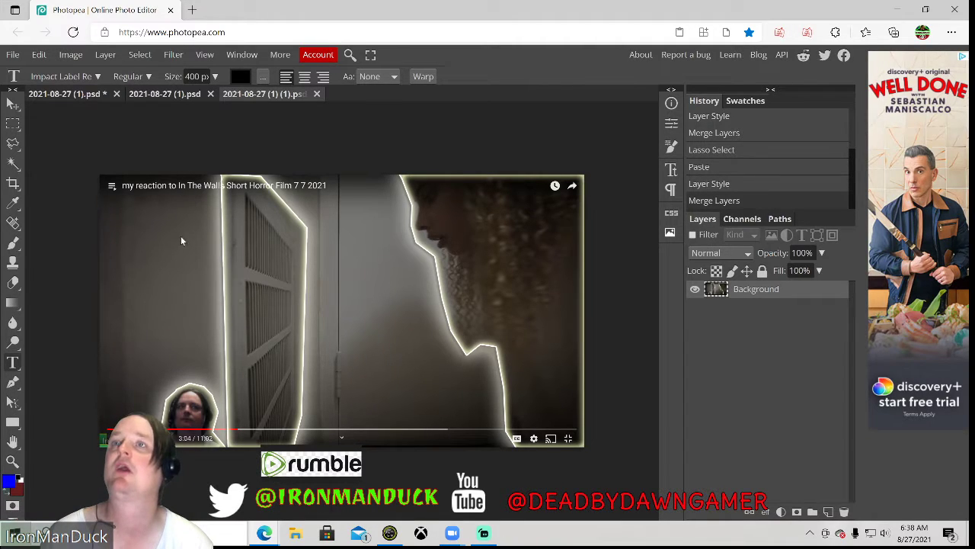
- Add the text "The Walls" to the image, shift it toward the upper-left corner and commit it
left_click(170, 261)
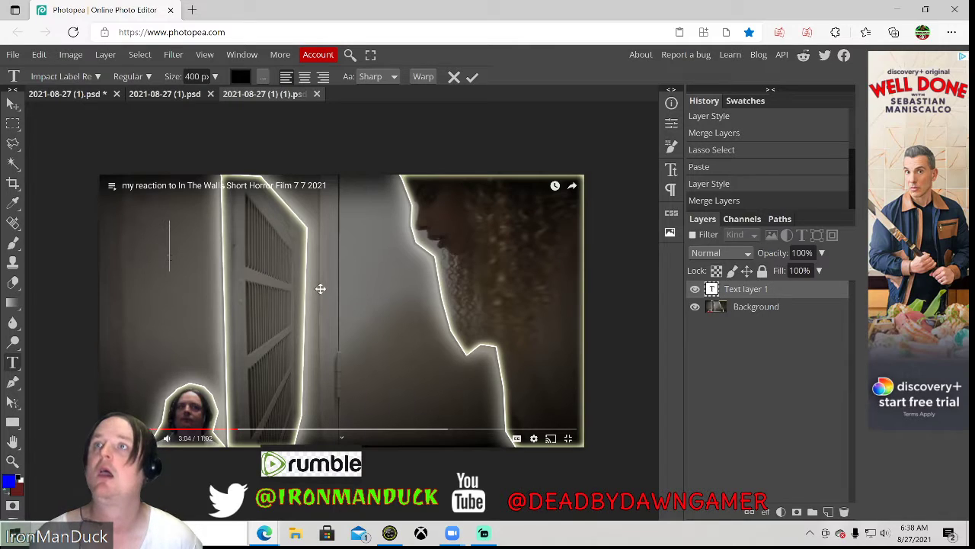
type("THE")
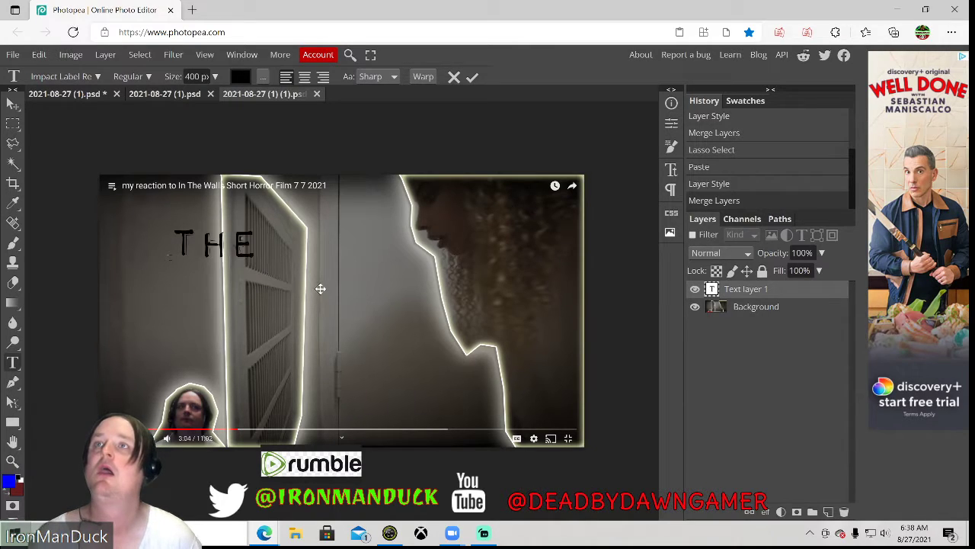
type(" WALLS")
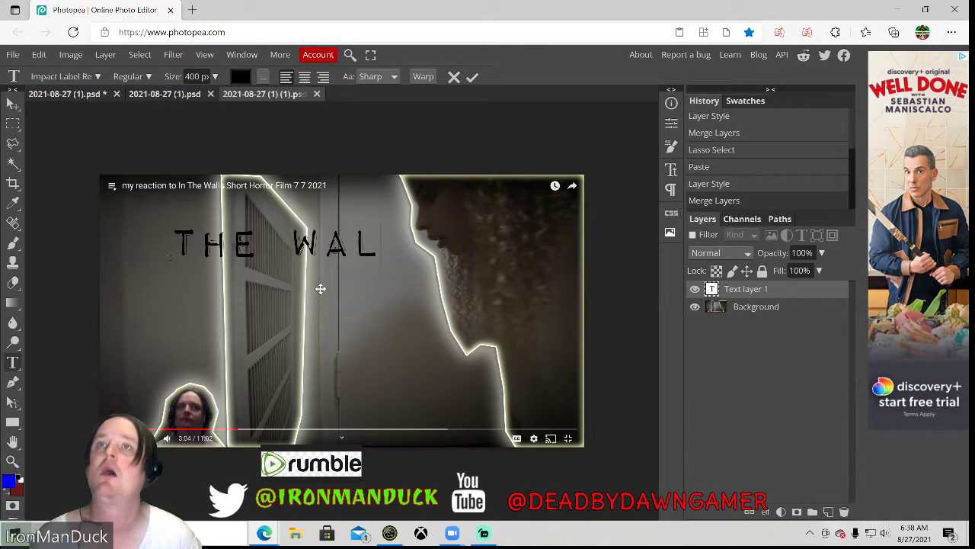
key("BackSpace")
type("LS")
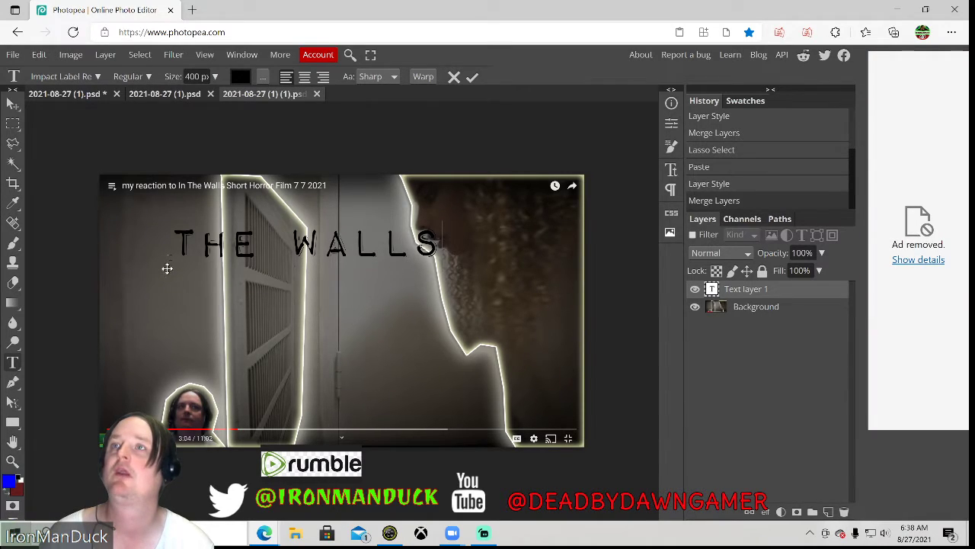
left_click_drag(166, 269, 100, 262)
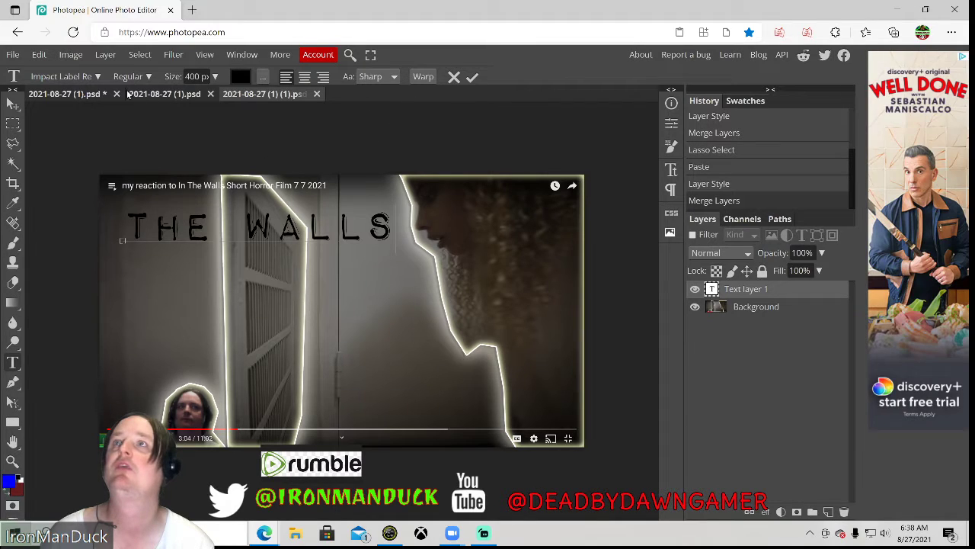
left_click(473, 80)
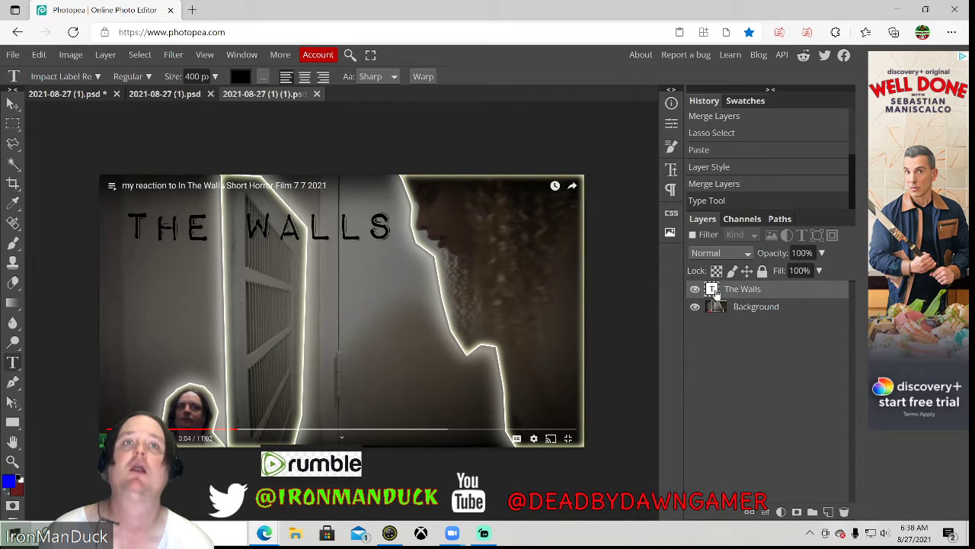
- Change the colour of the whole "The Walls" text to white (ffffff) and commit the edit
double_click(712, 291)
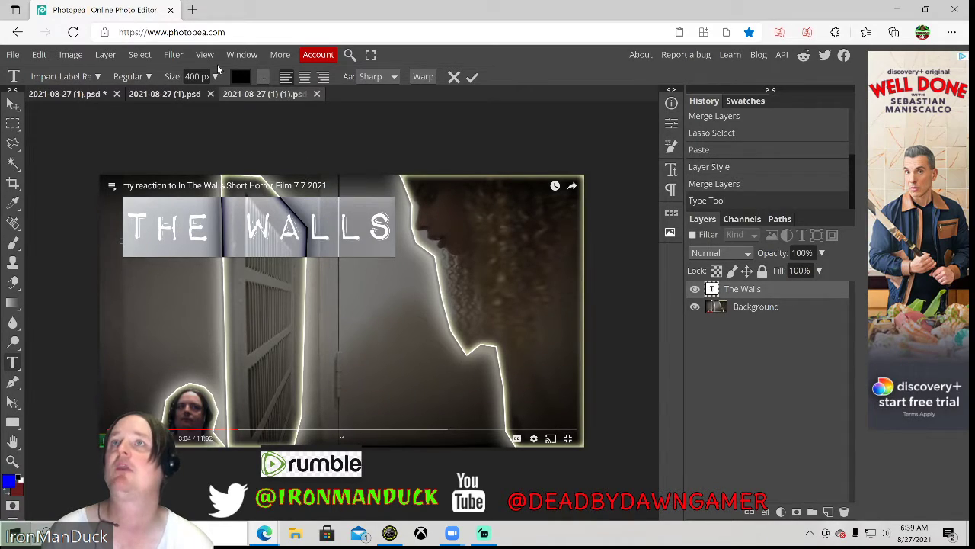
left_click(241, 78)
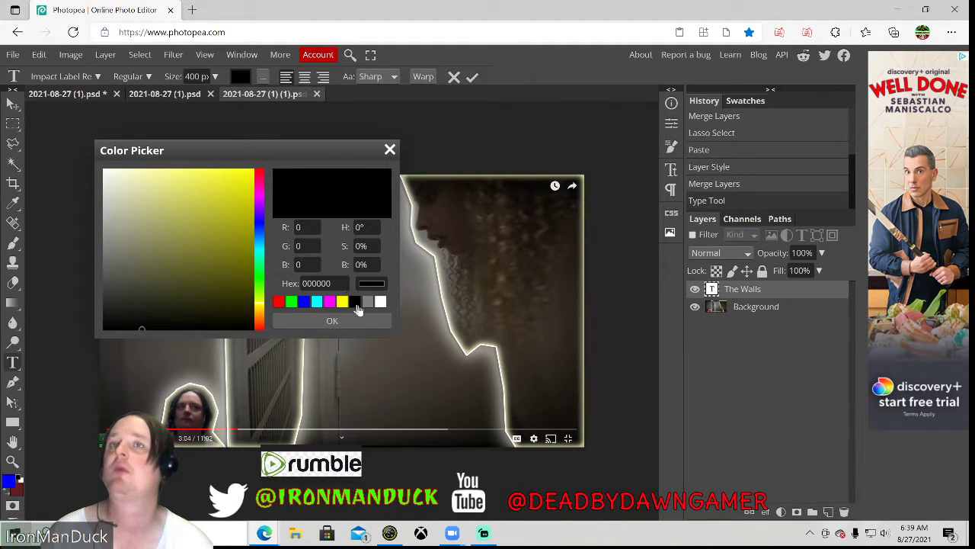
left_click(380, 302)
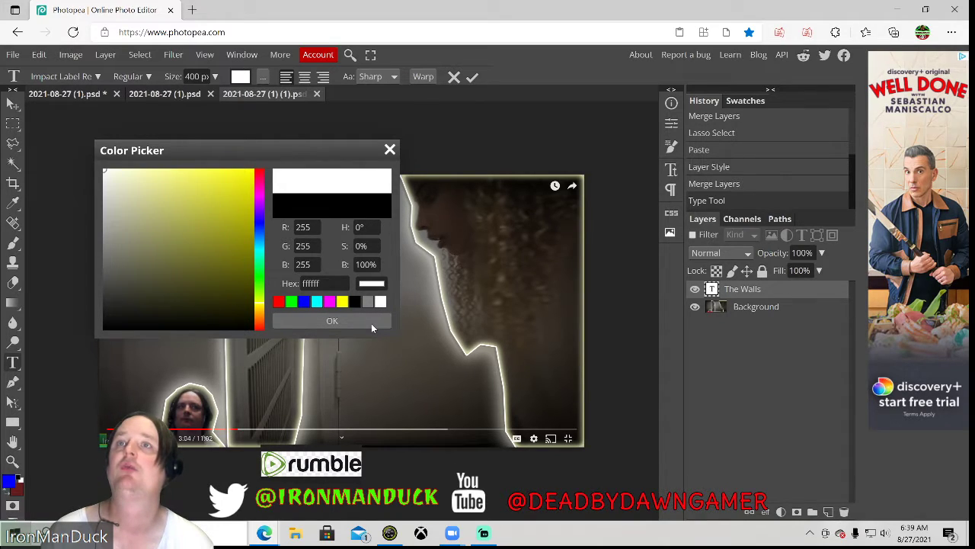
left_click(371, 323)
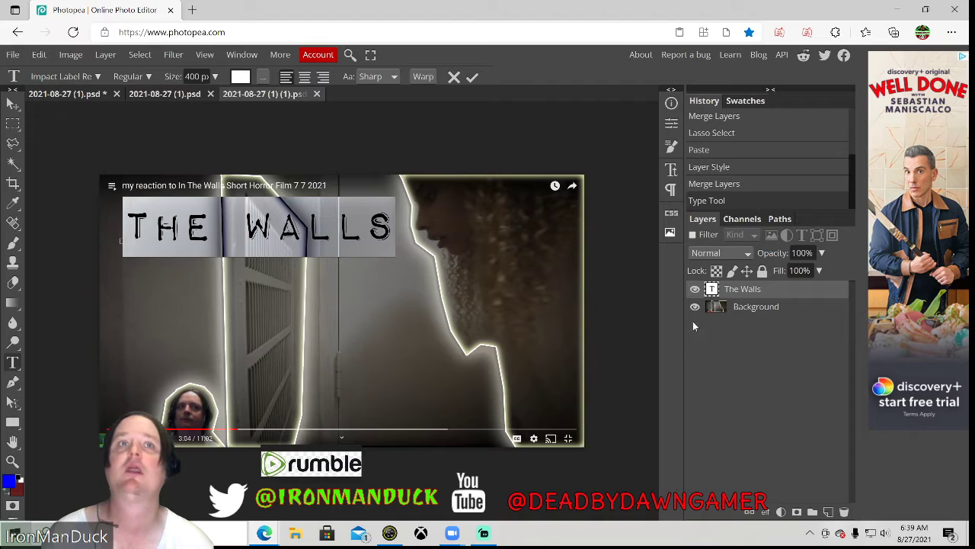
left_click(711, 295)
double_click(713, 296)
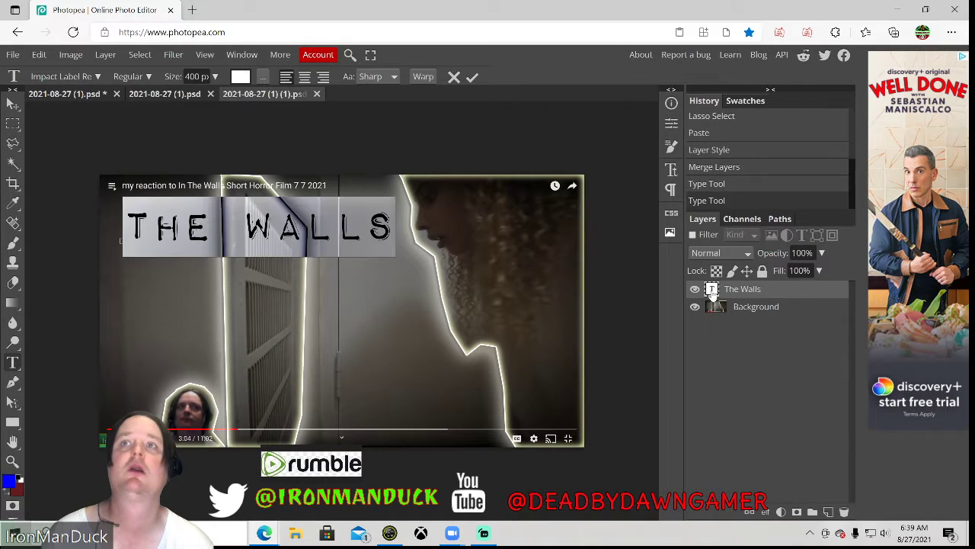
left_click(712, 295)
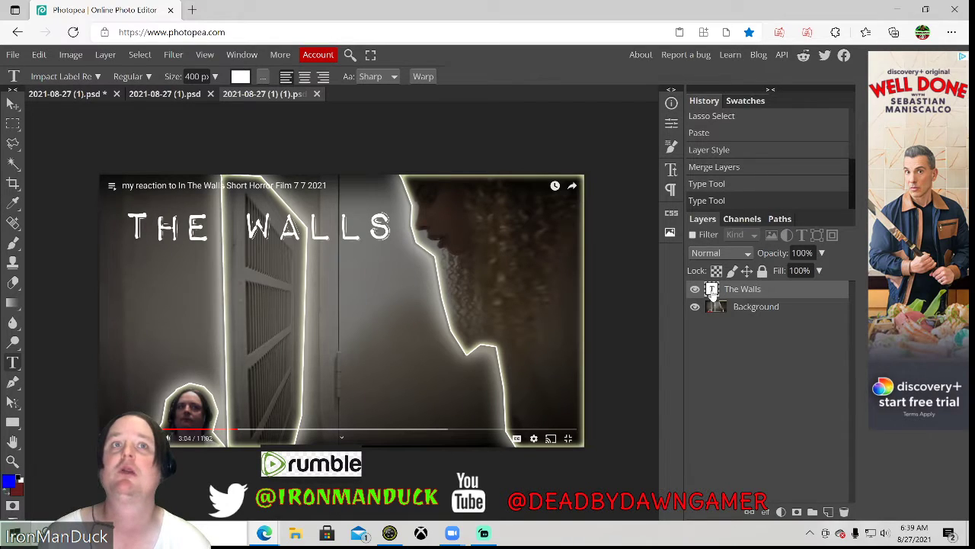
- Set the size of the whole "The Walls" text to 500 px and commit it
double_click(711, 292)
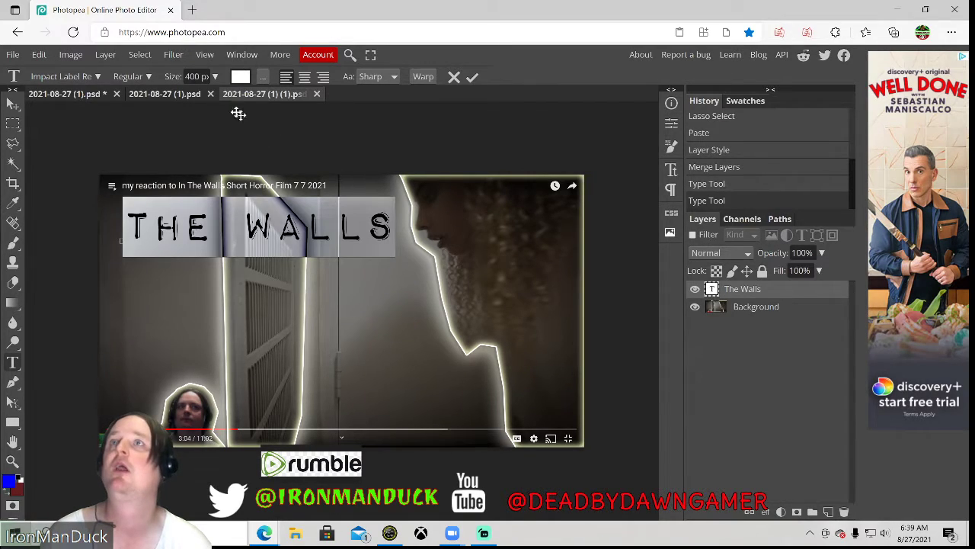
left_click(187, 77)
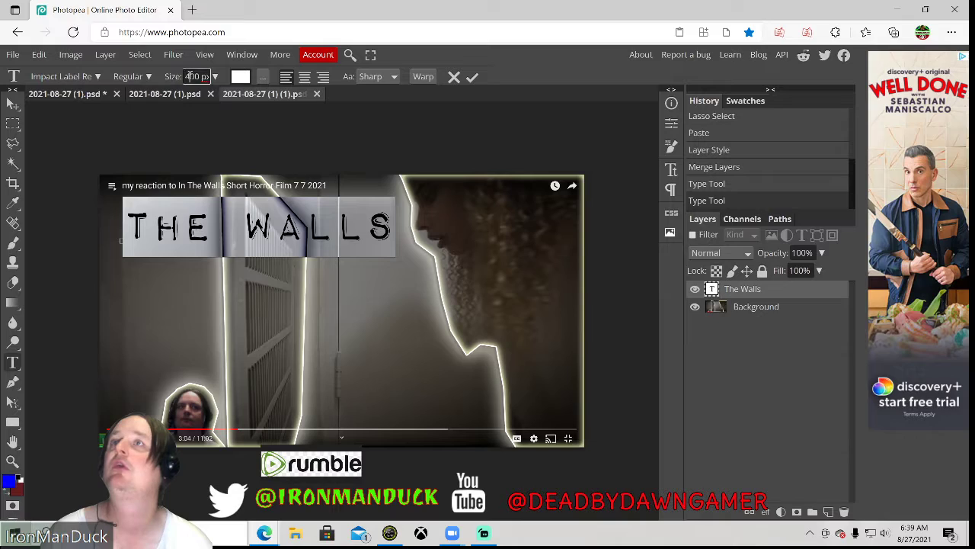
left_click_drag(190, 76, 187, 76)
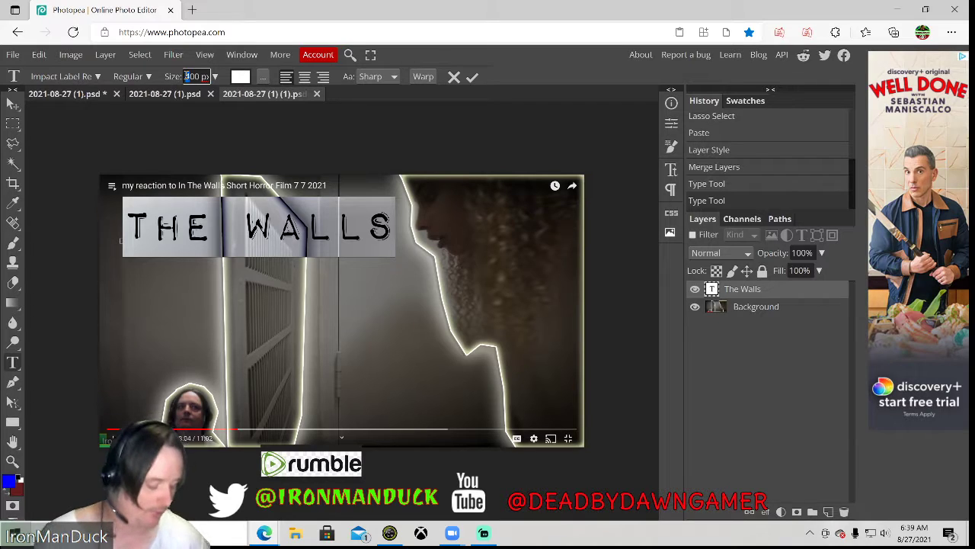
type("5")
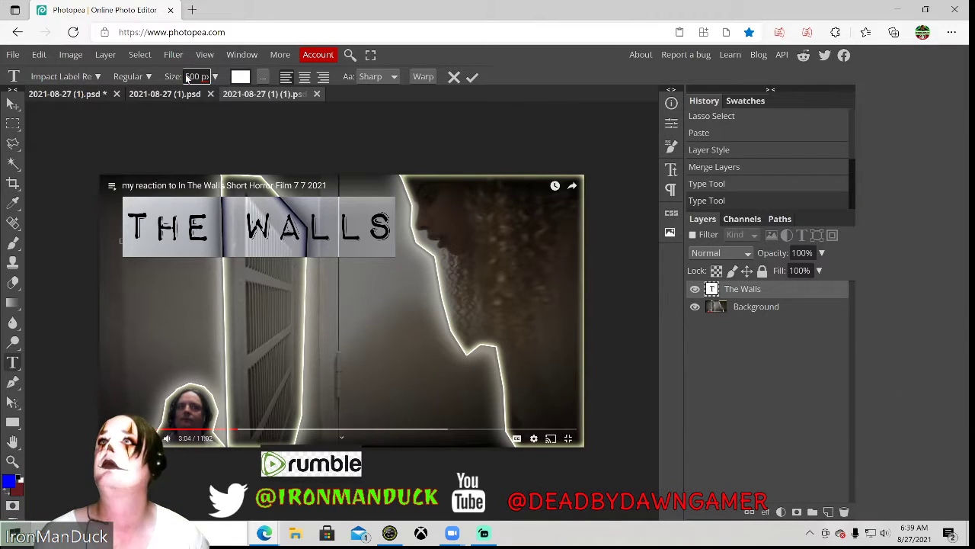
left_click(710, 292)
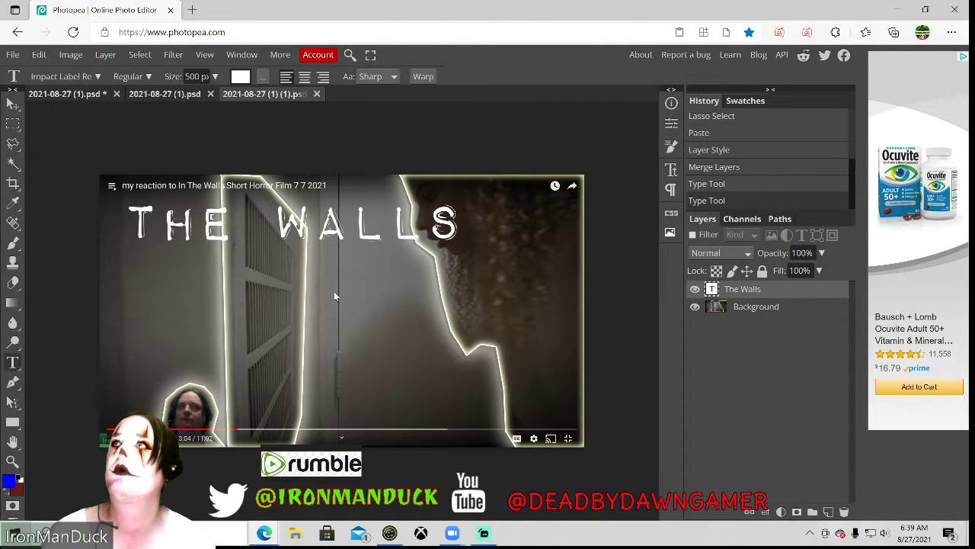
- Move "The Walls" text down to mid-height of the image, starting near the image's left edge
left_click(12, 107)
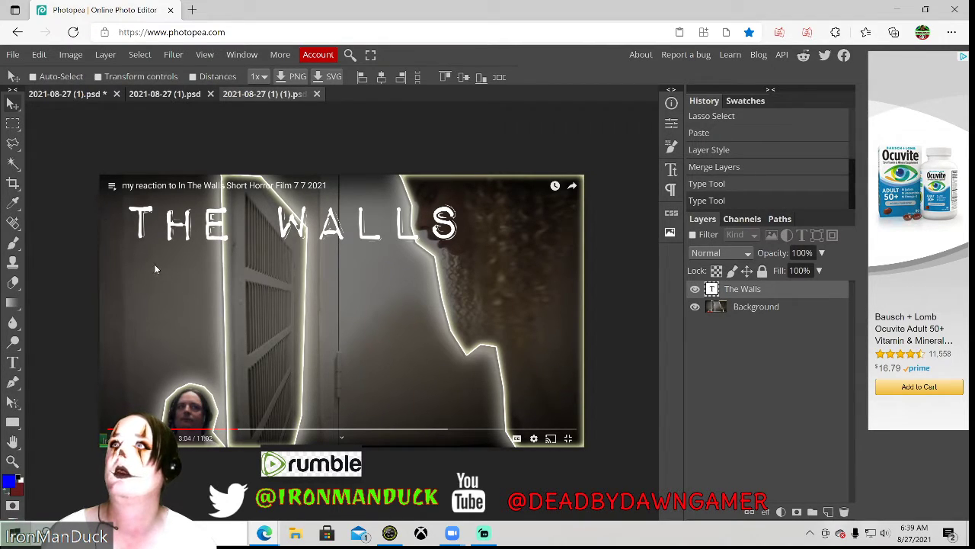
left_click_drag(154, 267, 134, 326)
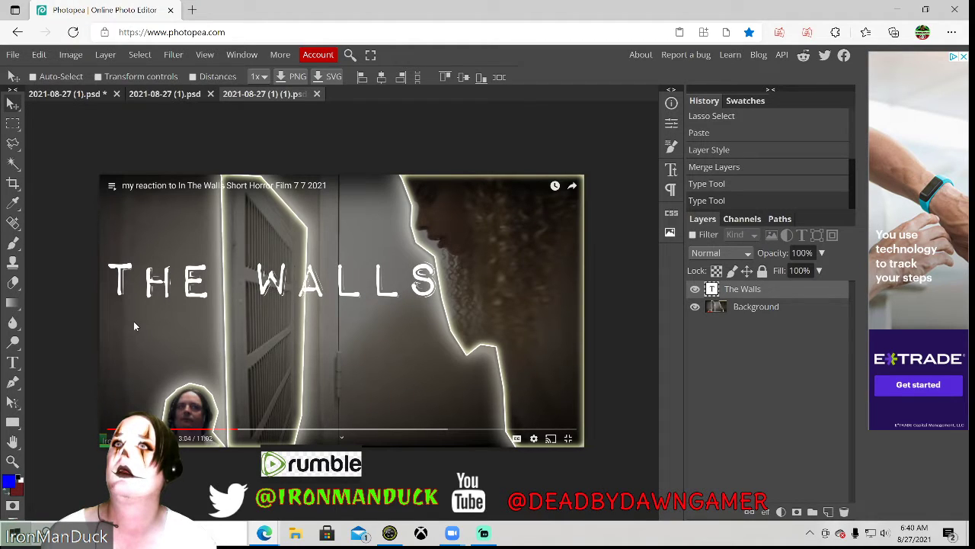
left_click_drag(133, 321, 133, 319)
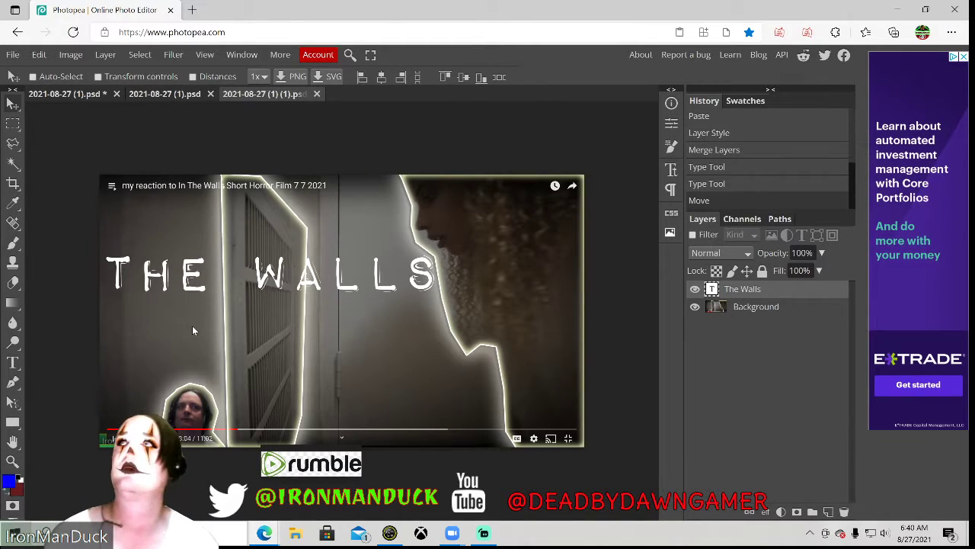
- Add an 11 px outside stroke in black (000000) to "The Walls" text layer through its blending options
right_click(736, 293)
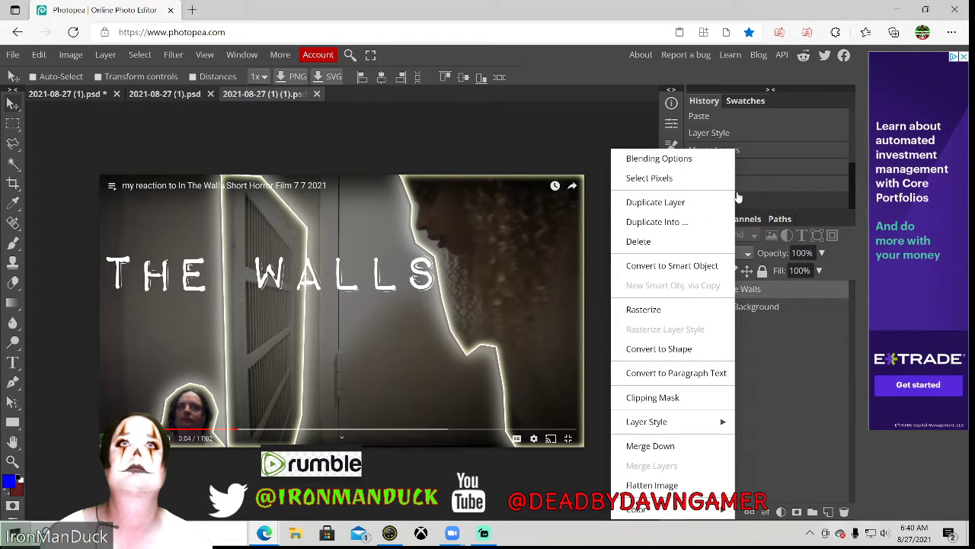
left_click(714, 159)
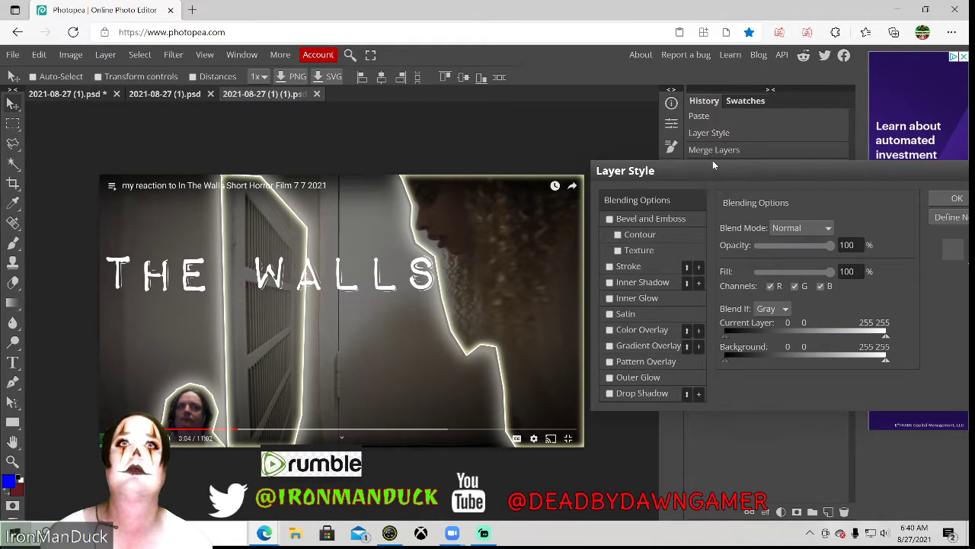
left_click(609, 266)
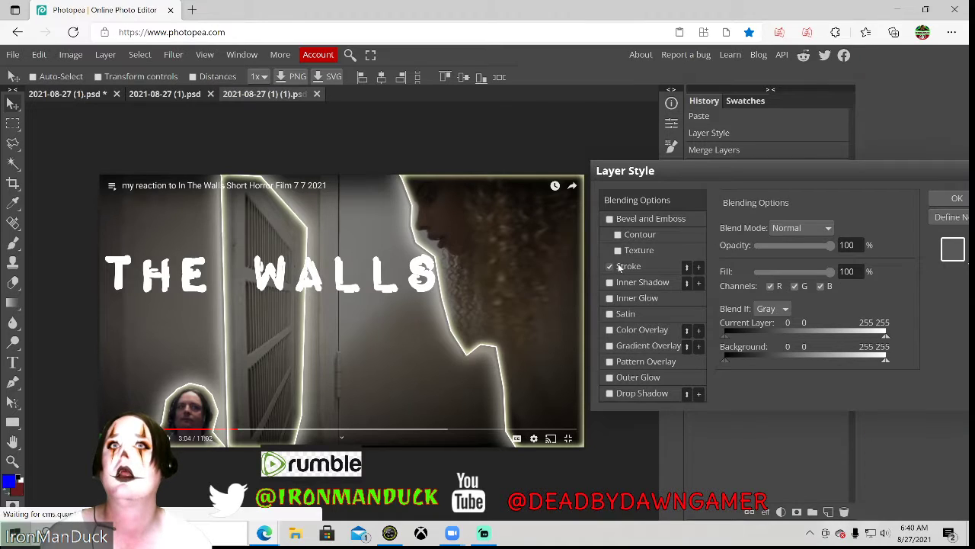
left_click(626, 266)
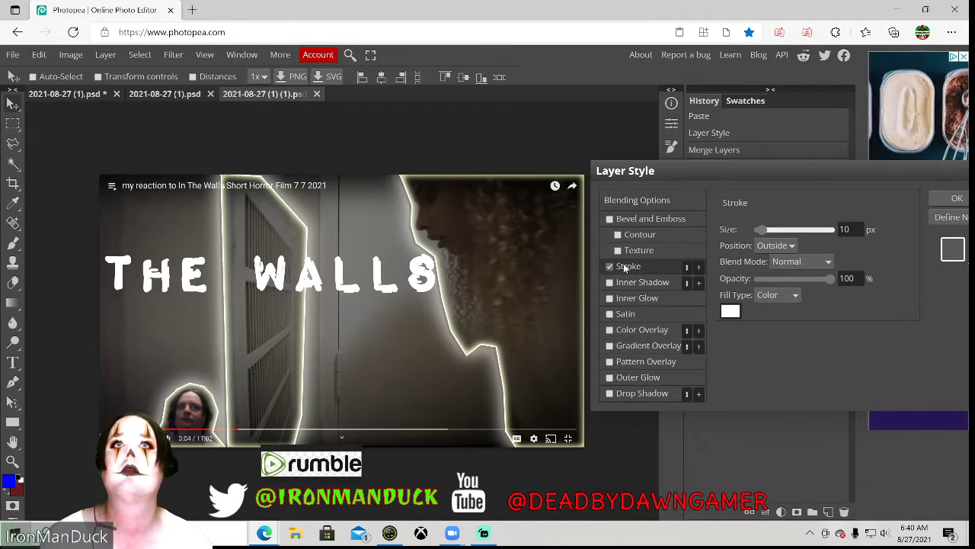
left_click(729, 311)
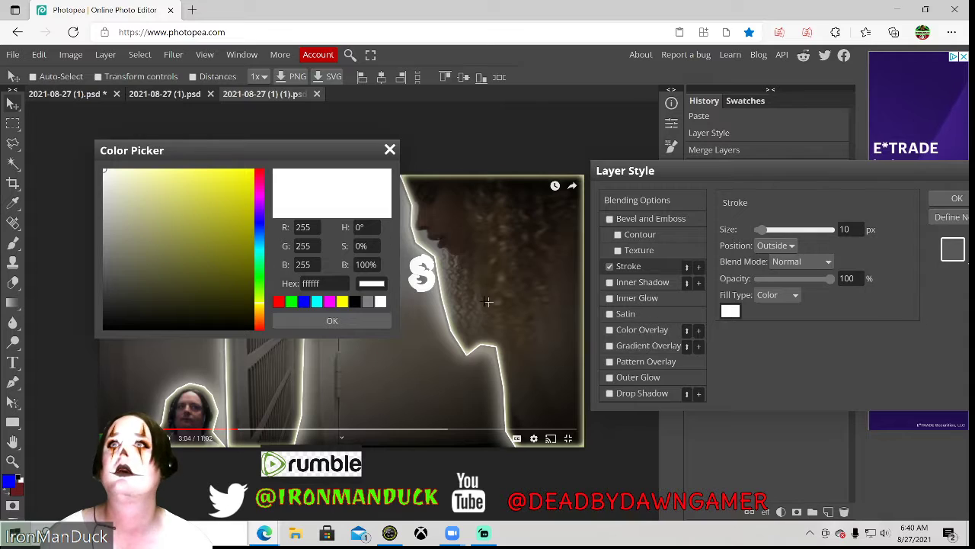
left_click(354, 302)
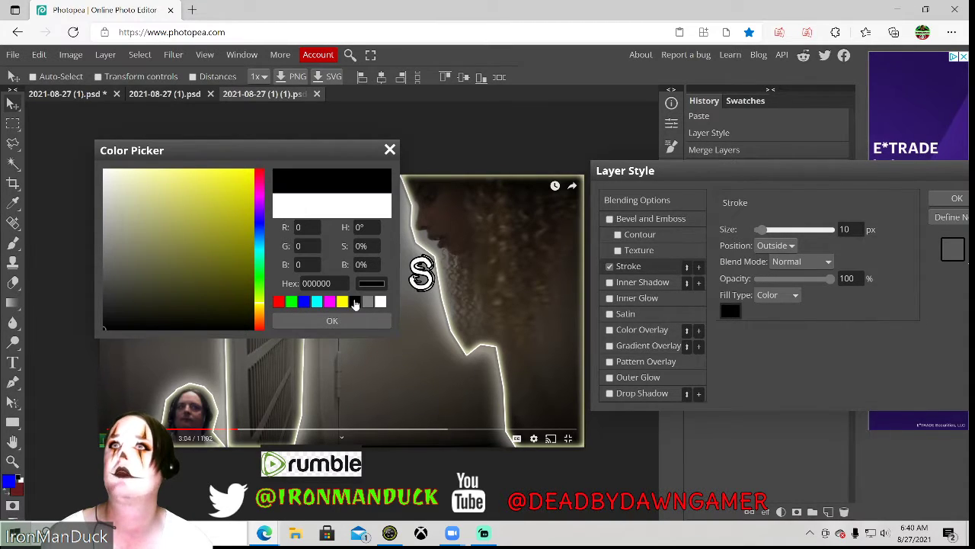
mouse_move(215, 200)
left_mouse_down()
mouse_move(117, 345)
mouse_move(109, 343)
left_mouse_up()
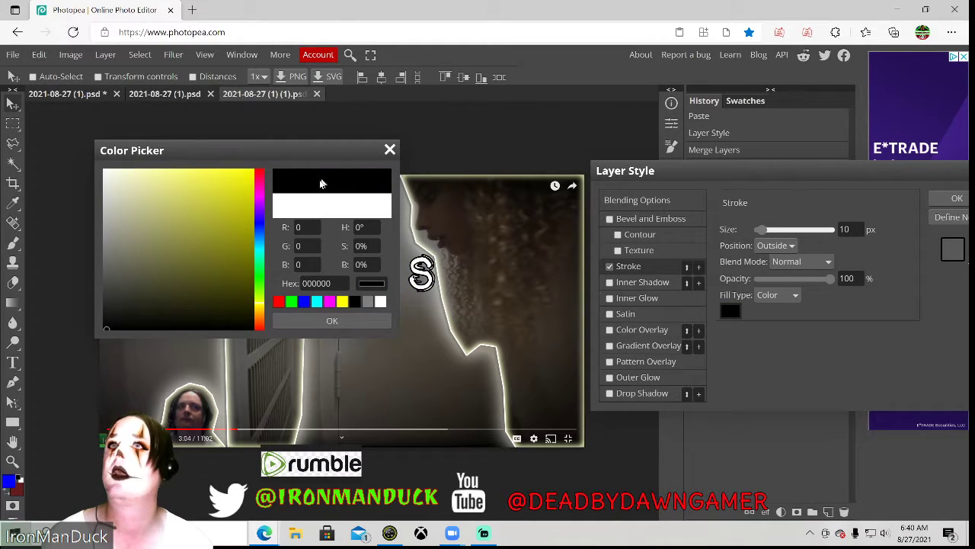
left_click(320, 321)
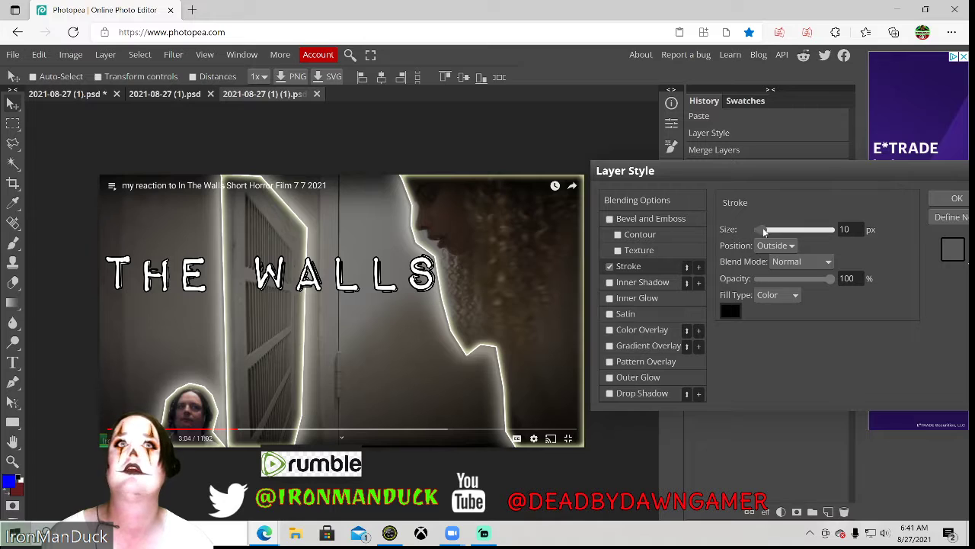
mouse_move(767, 231)
left_mouse_down()
mouse_move(787, 229)
mouse_move(733, 246)
mouse_move(762, 233)
left_mouse_up()
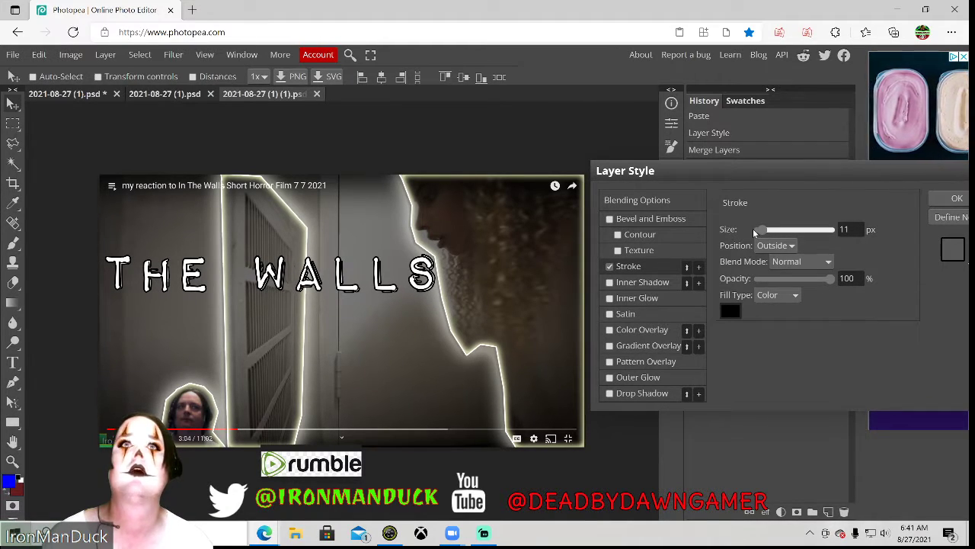
- Enable an outer glow on "The Walls" text and check its glow colour without changing it
left_click(623, 376)
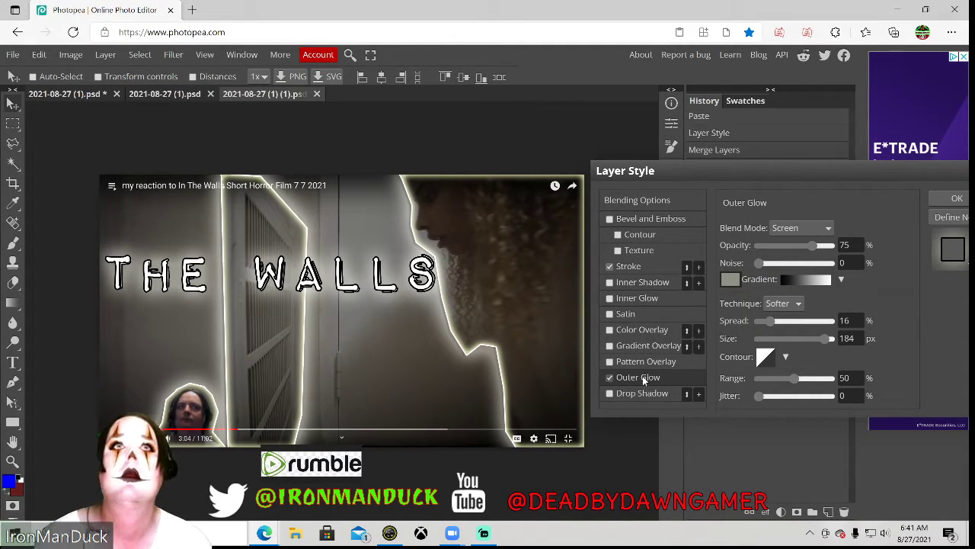
left_click(730, 279)
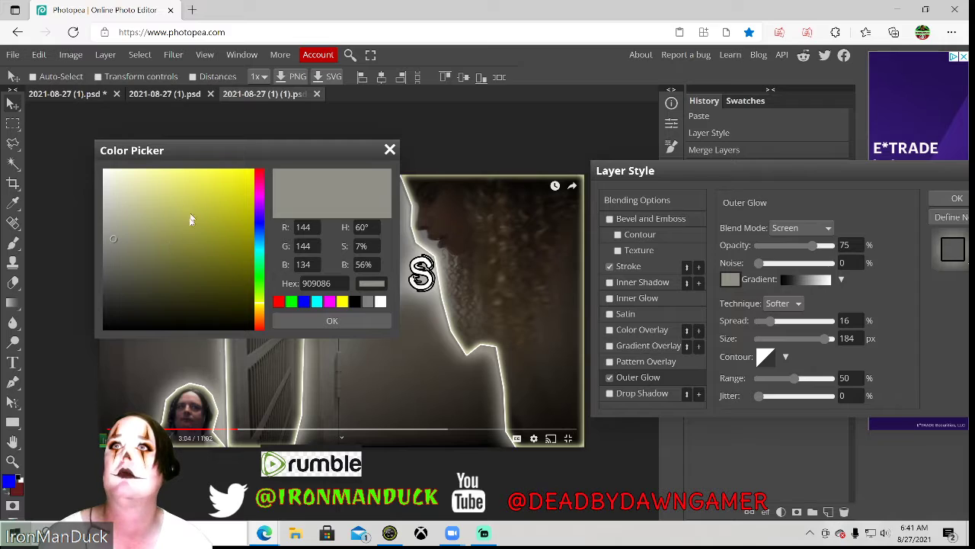
left_click(390, 149)
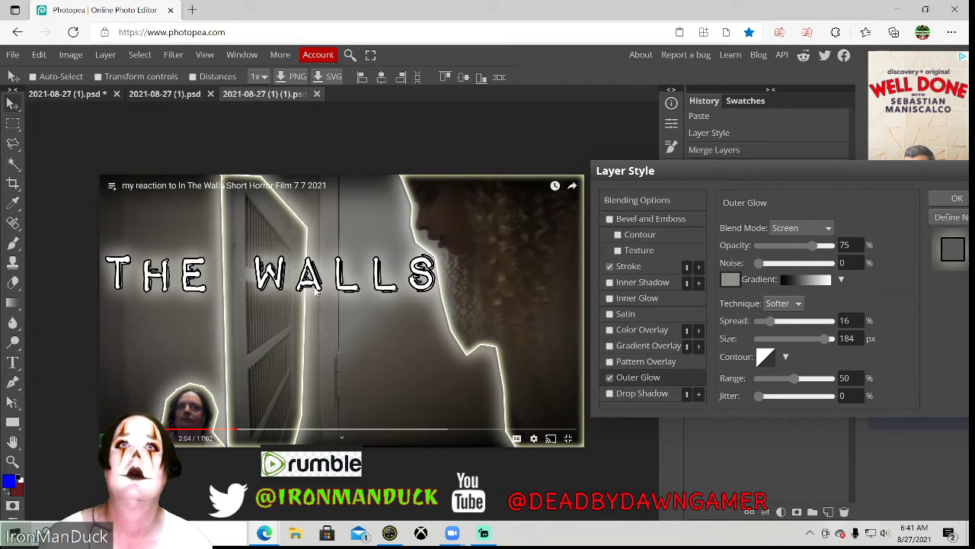
- Enable an inner glow with 0% spread and a drop shadow on "The Walls" text, and apply the layer style
left_click(621, 300)
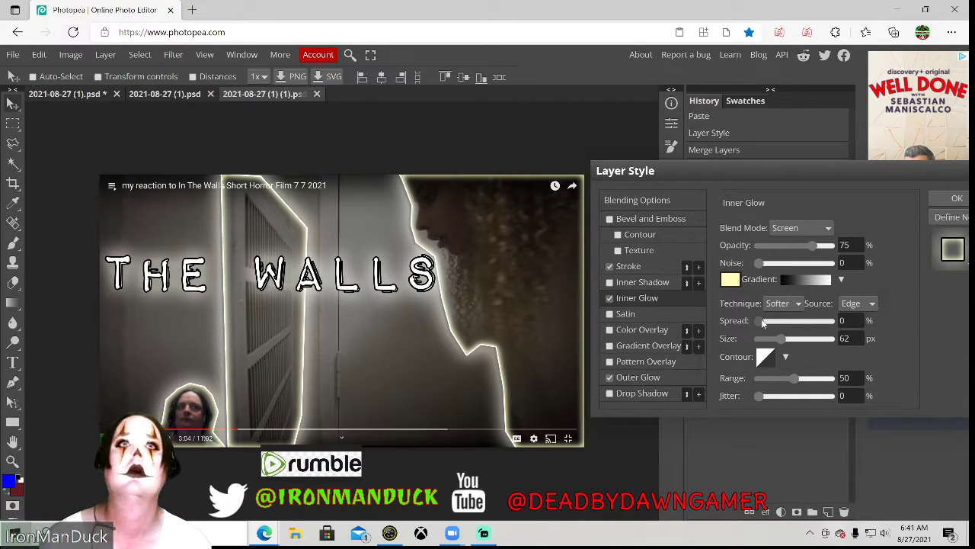
left_click_drag(761, 318, 811, 321)
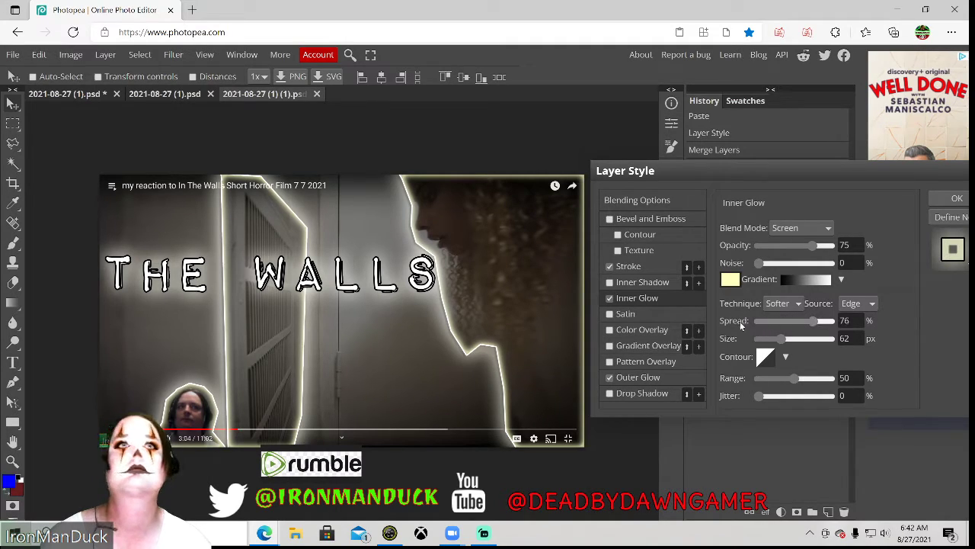
left_click_drag(741, 325, 728, 329)
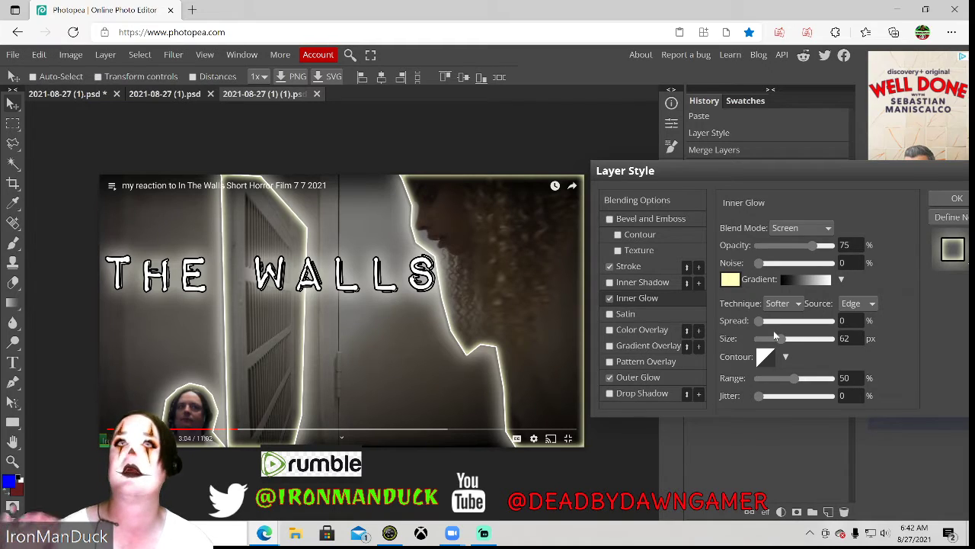
left_click(610, 393)
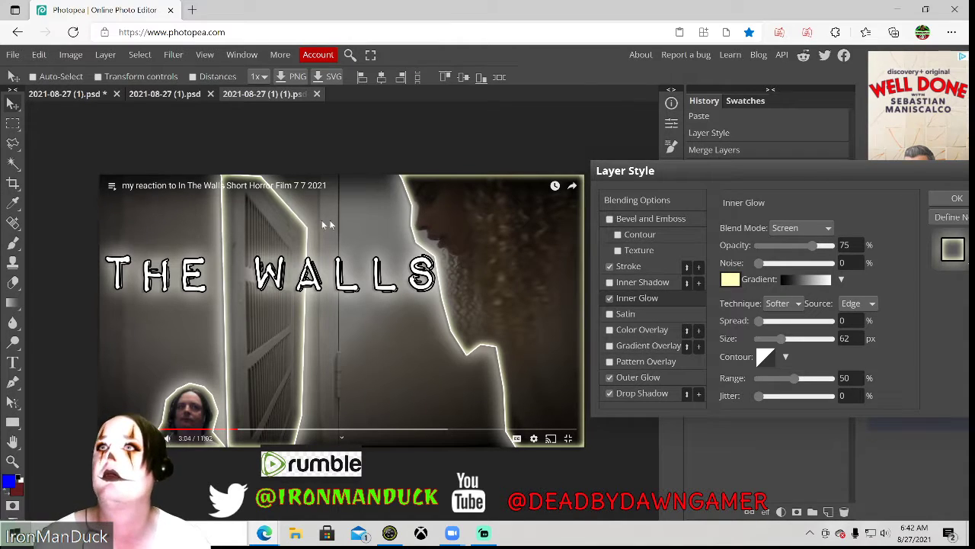
left_click(951, 199)
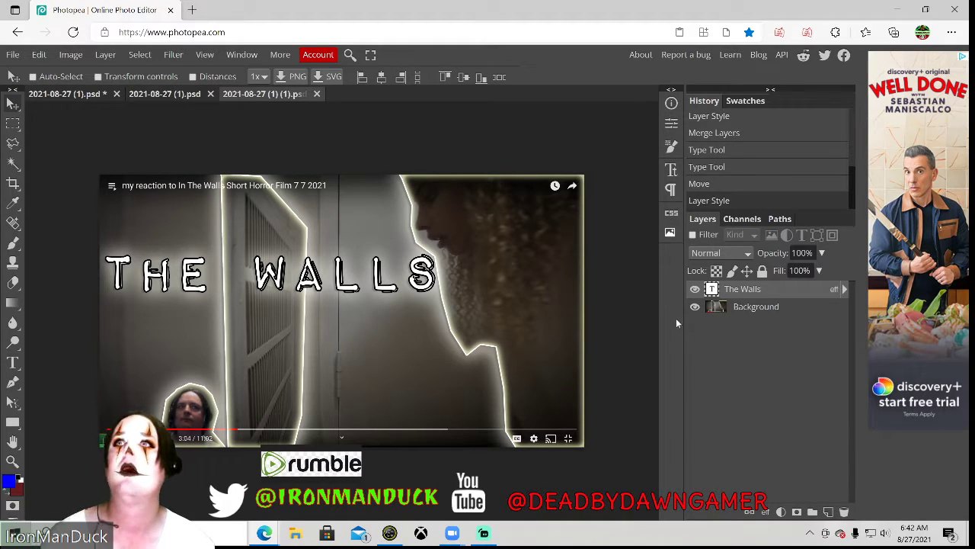
- Save the thumbnail document as a PSD file
left_click(17, 58)
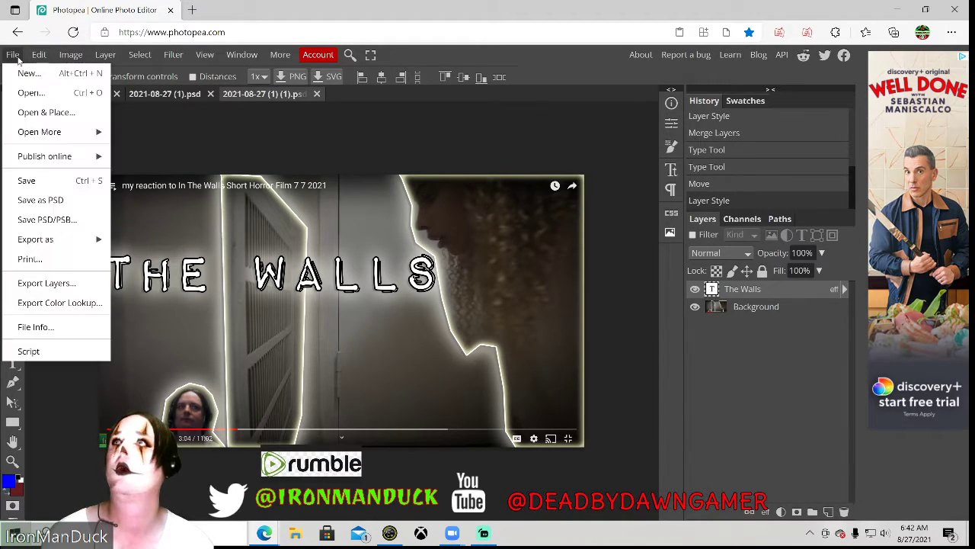
left_click(42, 200)
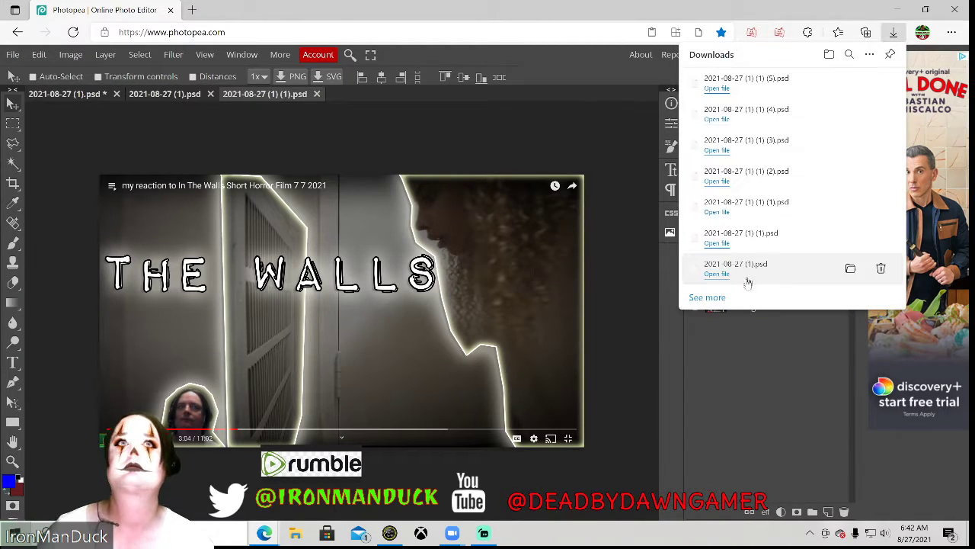
key("alt+Tab")
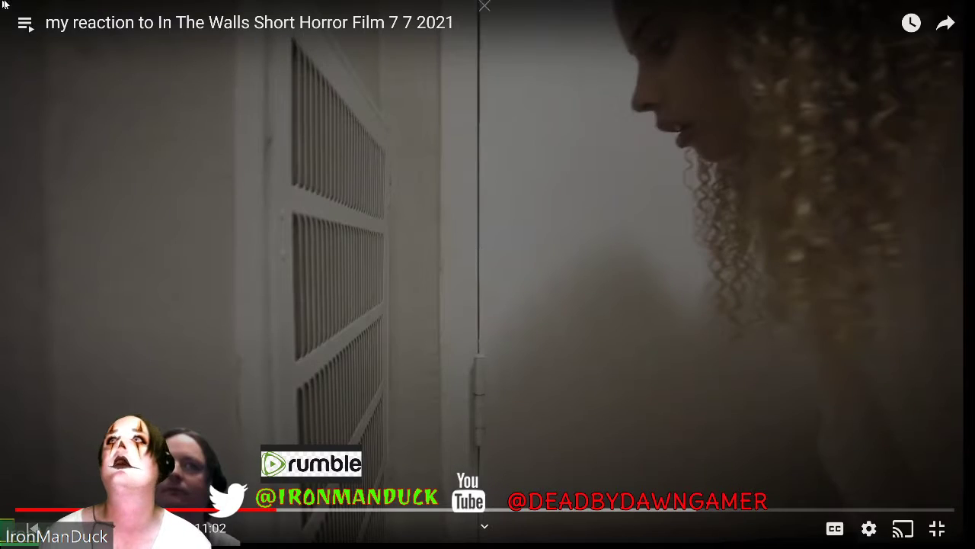
key("alt+Tab")
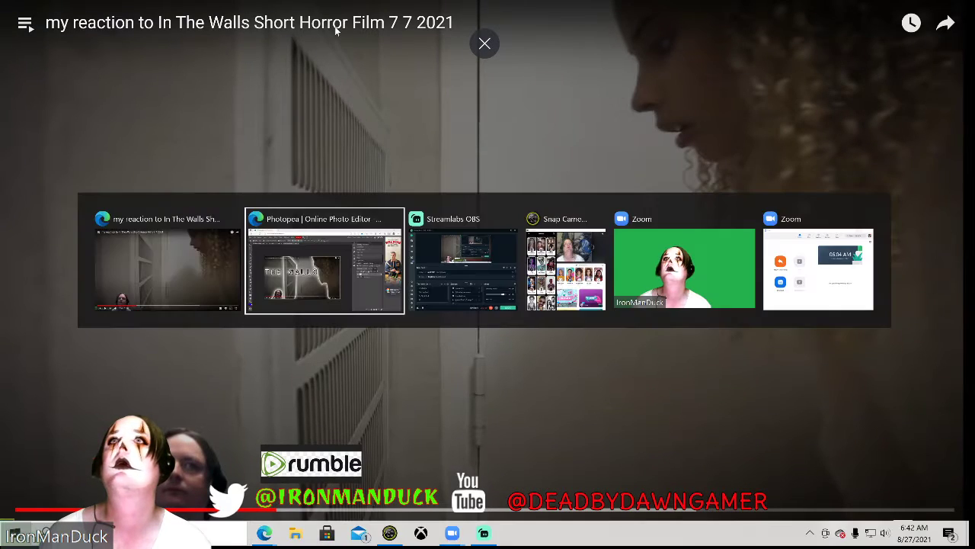
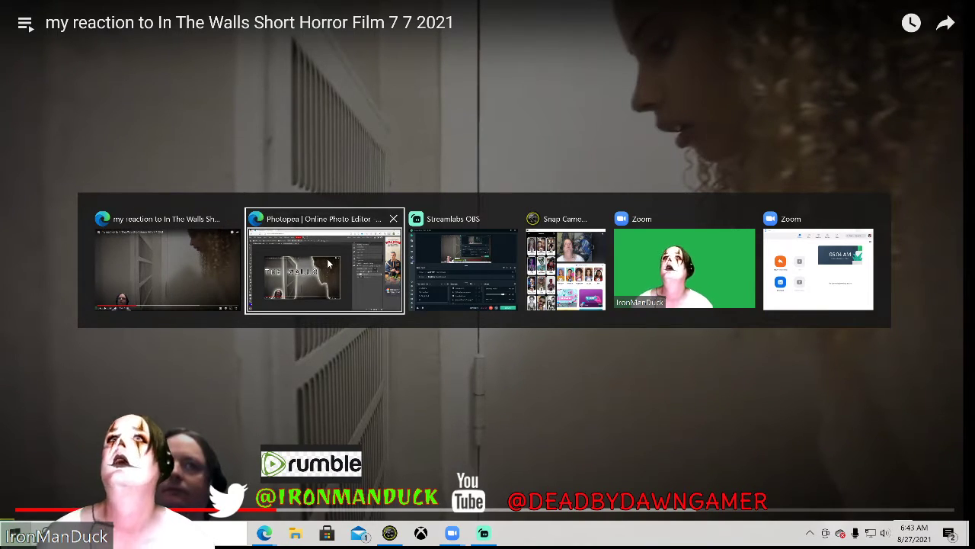
key("Tab")
key("Tab")
key("Tab")
key("Tab")
key("Tab")
key("Tab")
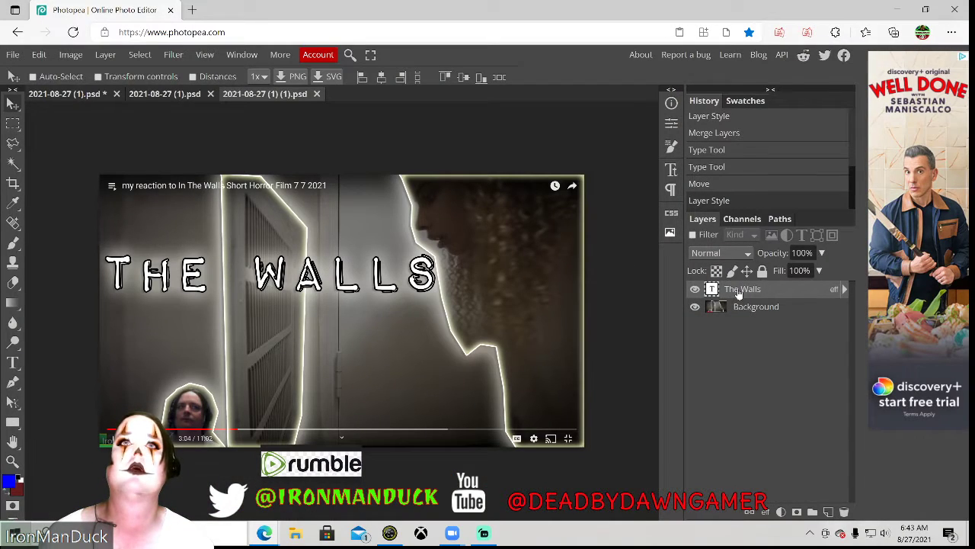
- Merge "The Walls" text layer down into the Background layer
right_click(739, 293)
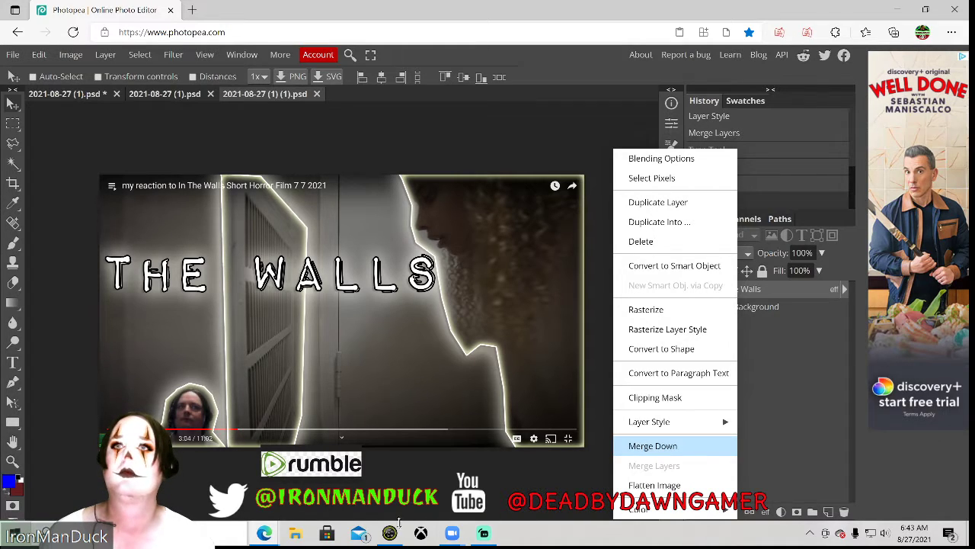
left_click(653, 445)
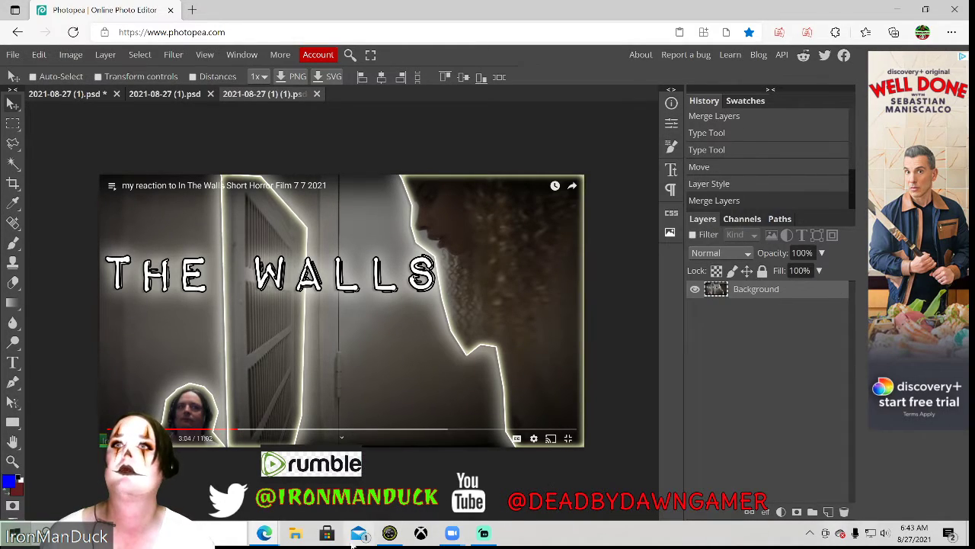
- Switch to Snap Camera, choose the OH MORTALS lens from the favorites and minimize the window to return to Photopea
left_click(390, 534)
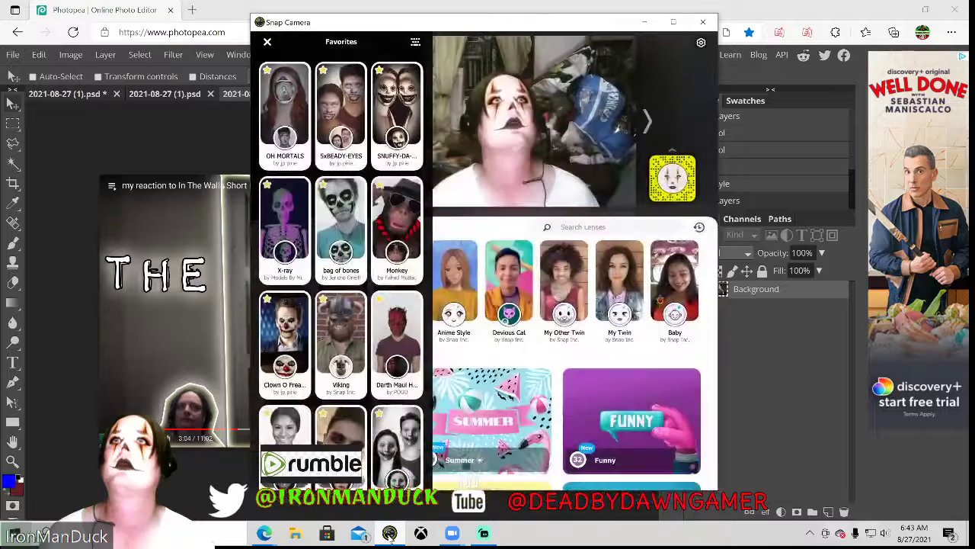
left_click(292, 116)
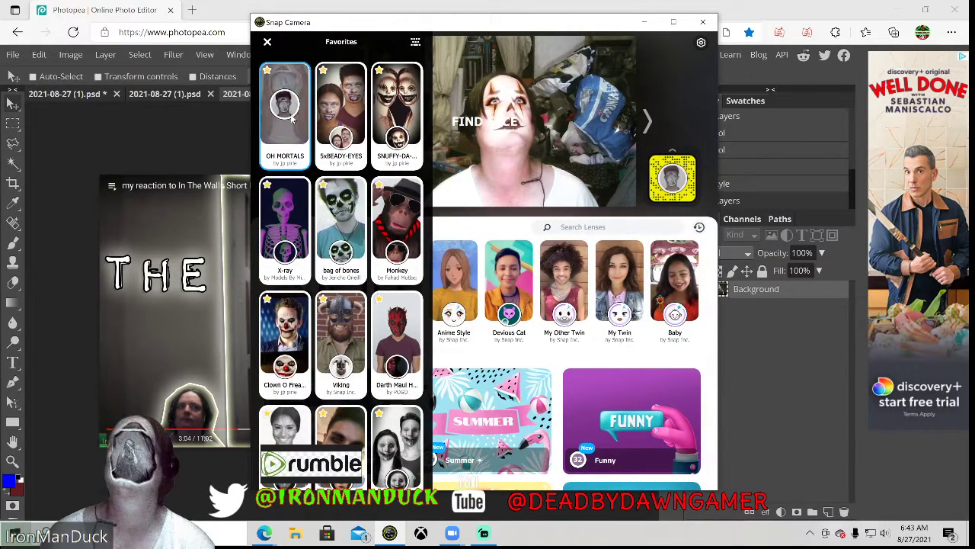
left_click(644, 21)
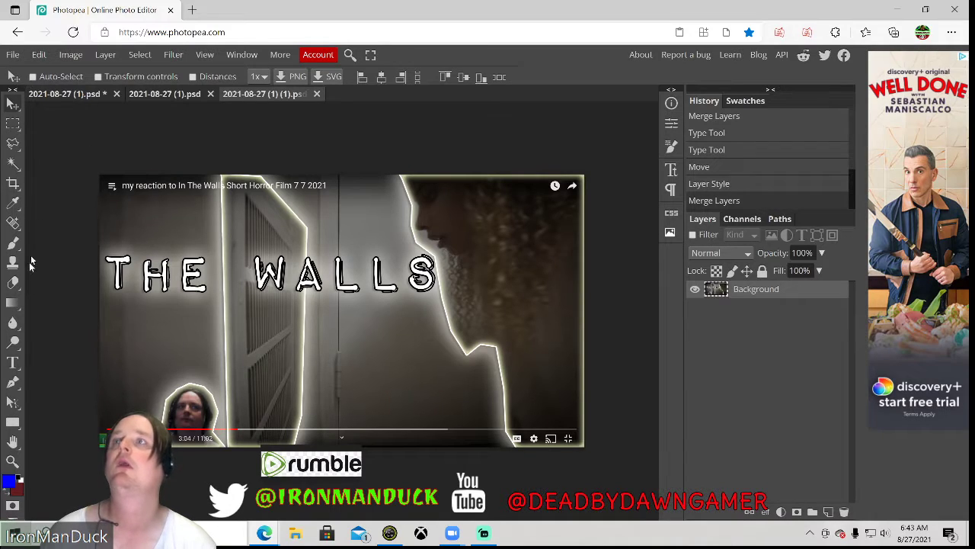
- Add the text "Reaction" in white at 500 px and place it just below "The Walls", above the webcam figure
left_click(13, 363)
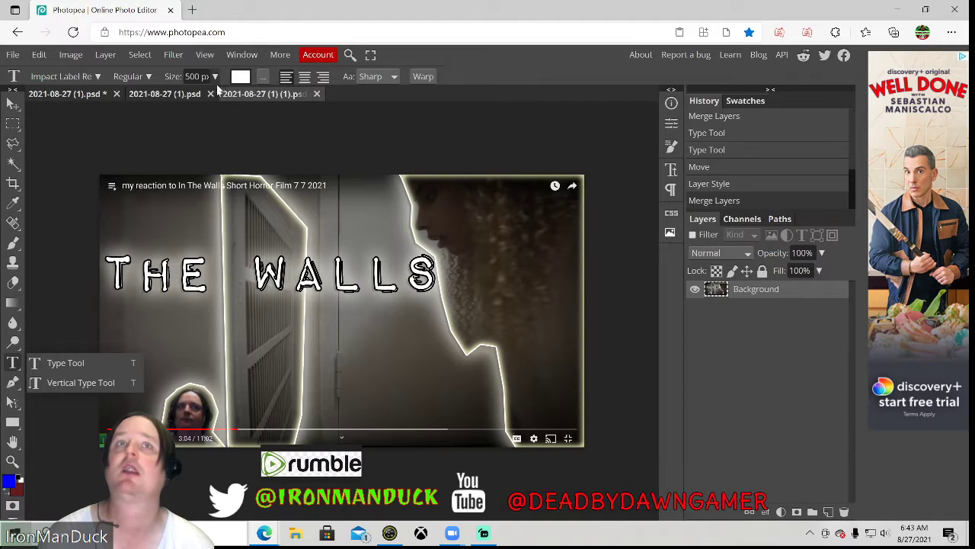
left_click(191, 336)
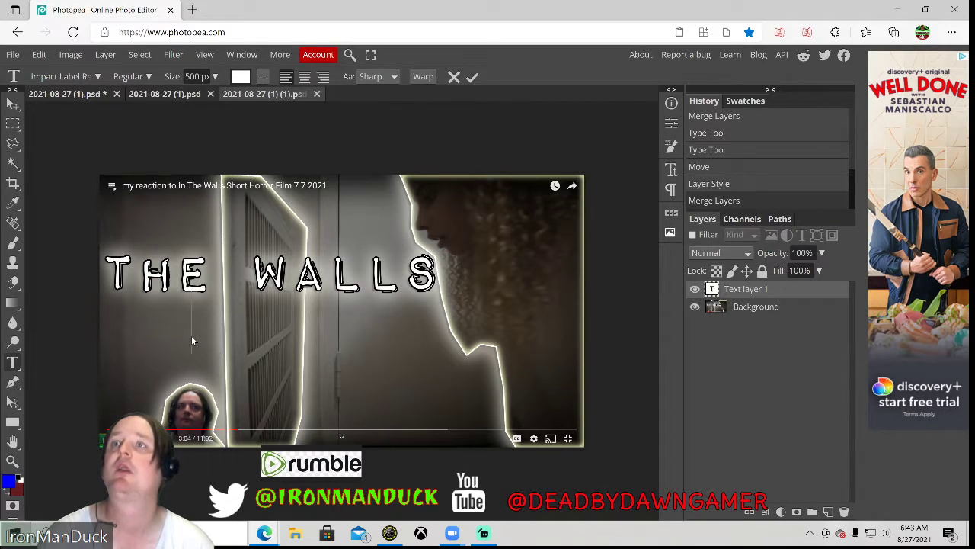
mouse_move(191, 361)
left_mouse_down()
mouse_move(141, 378)
mouse_move(204, 376)
mouse_move(180, 371)
left_mouse_up()
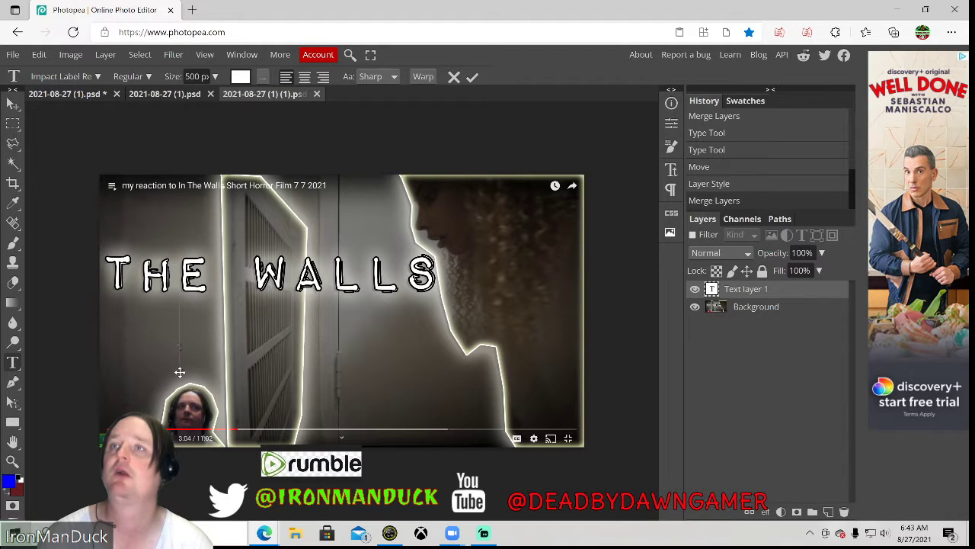
type("REACTION")
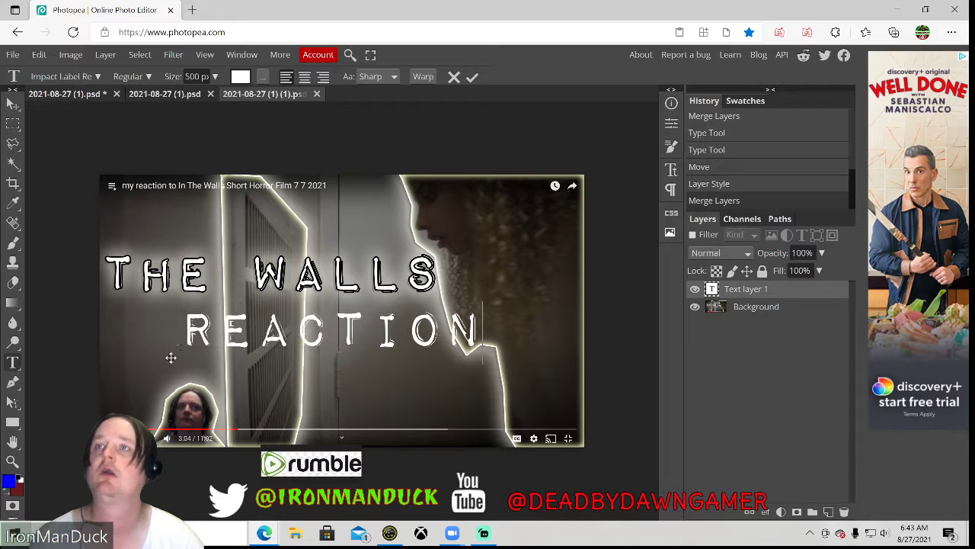
left_click_drag(161, 363, 119, 369)
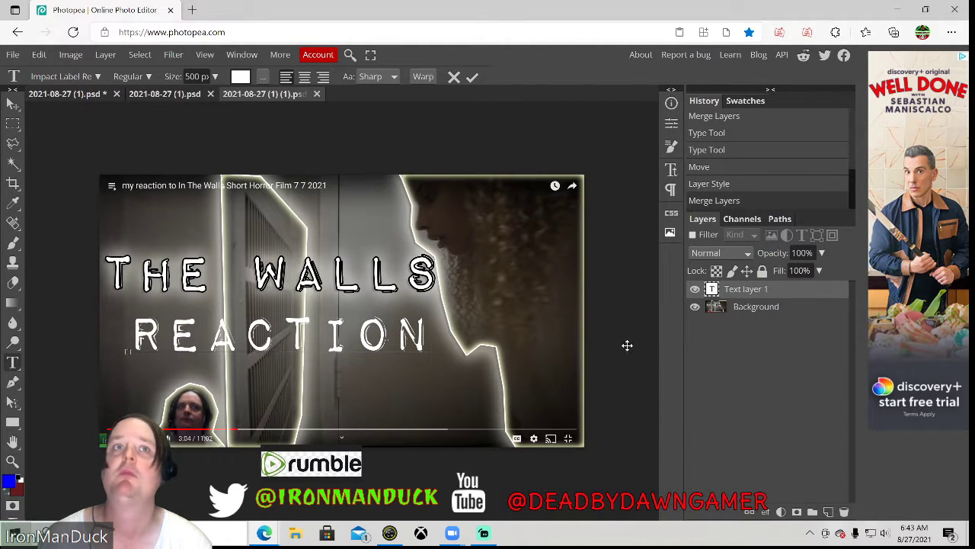
- Try black as the color of the "Reaction" text and restore it to white
double_click(716, 290)
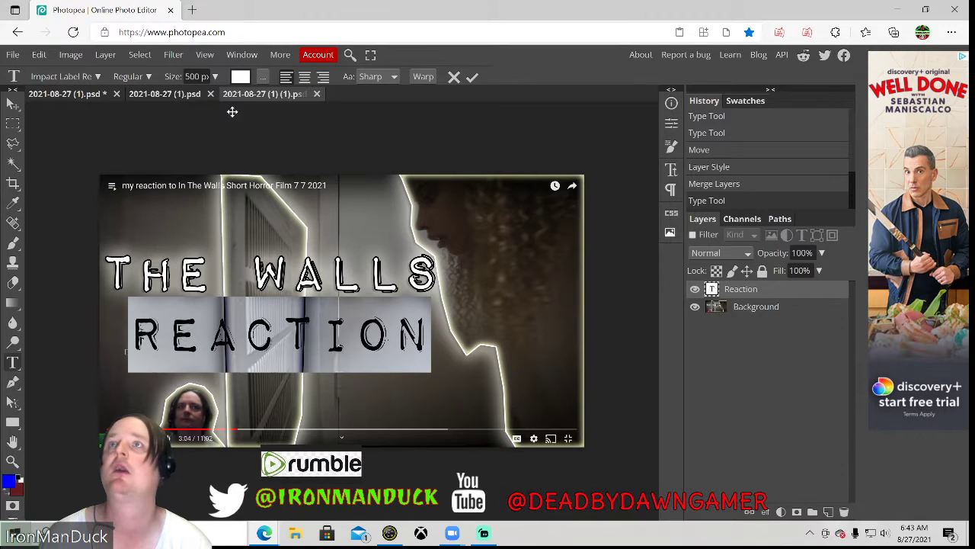
left_click(245, 81)
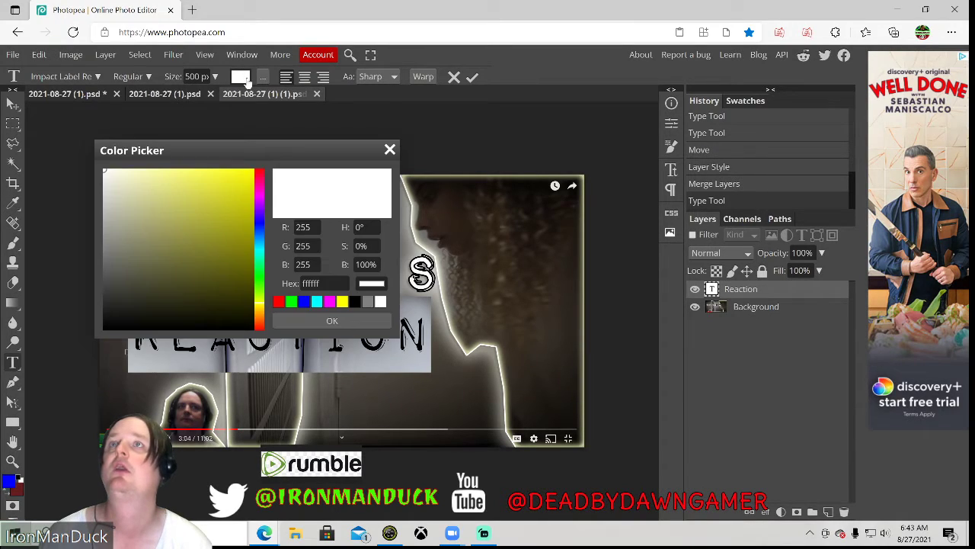
left_click(357, 302)
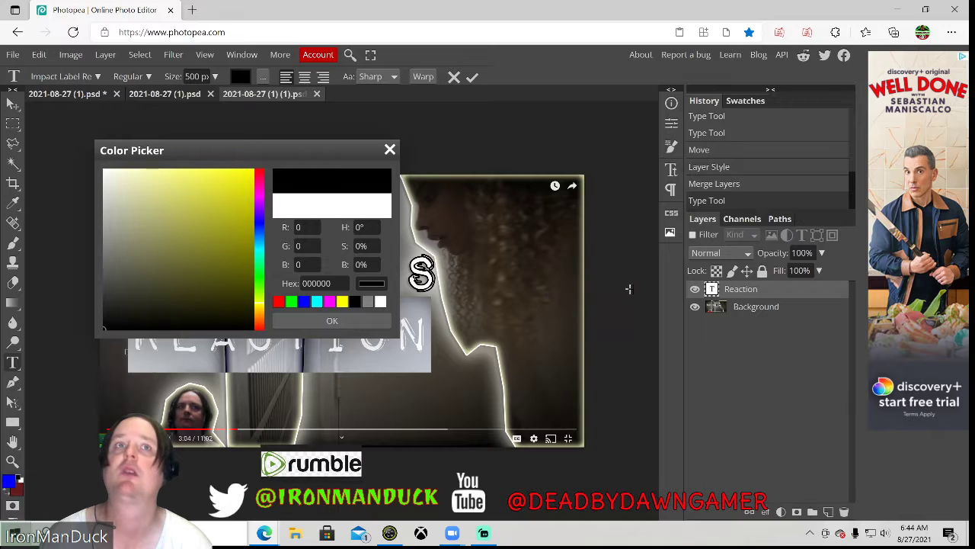
double_click(712, 291)
left_click(712, 291)
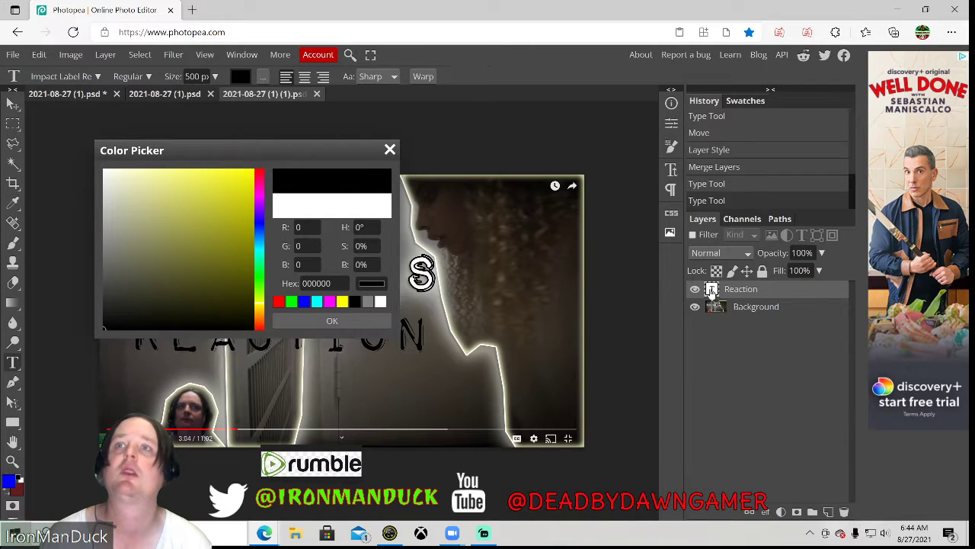
left_click_drag(284, 150, 525, 103)
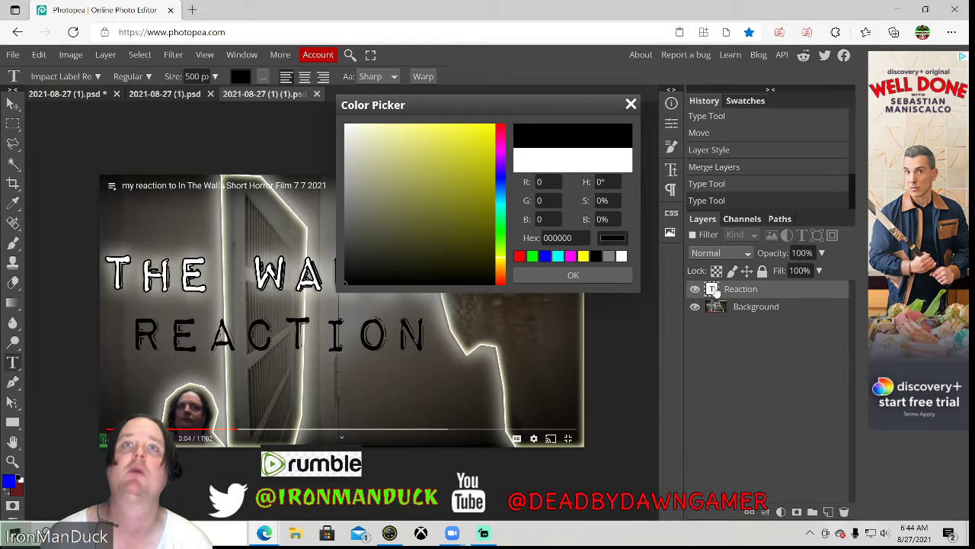
double_click(713, 290)
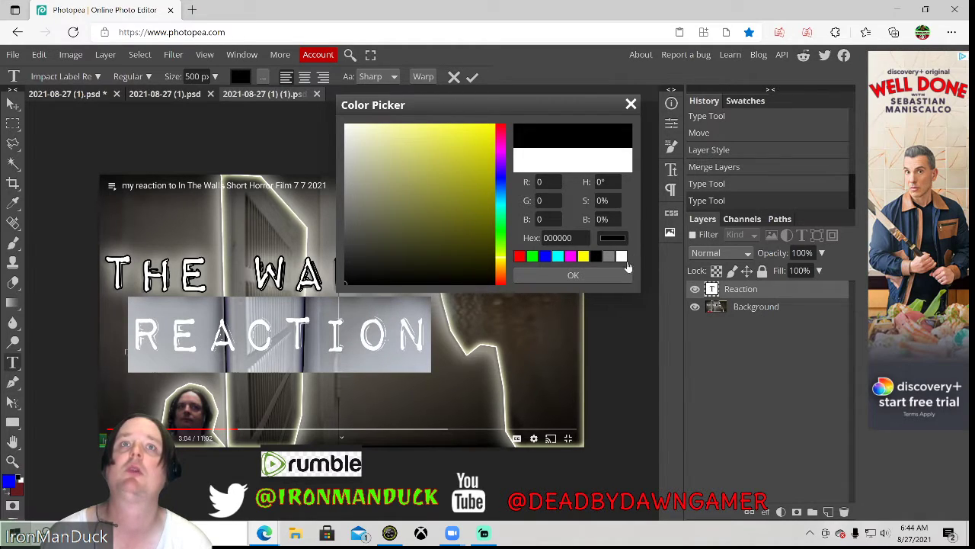
left_click(621, 257)
left_click(609, 276)
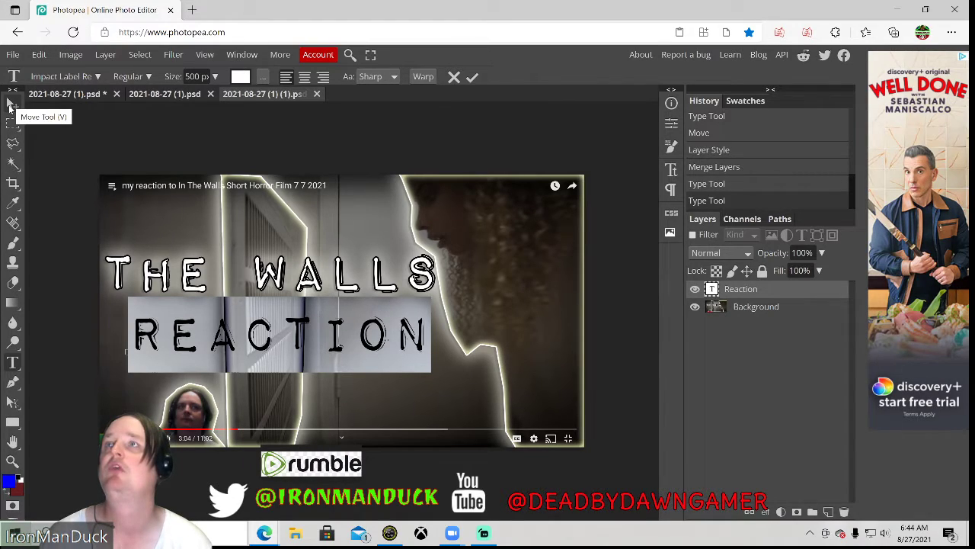
- Enlarge the "Reaction" text to 550 px and reposition it between "The Walls" and the webcam figure
left_click(11, 105)
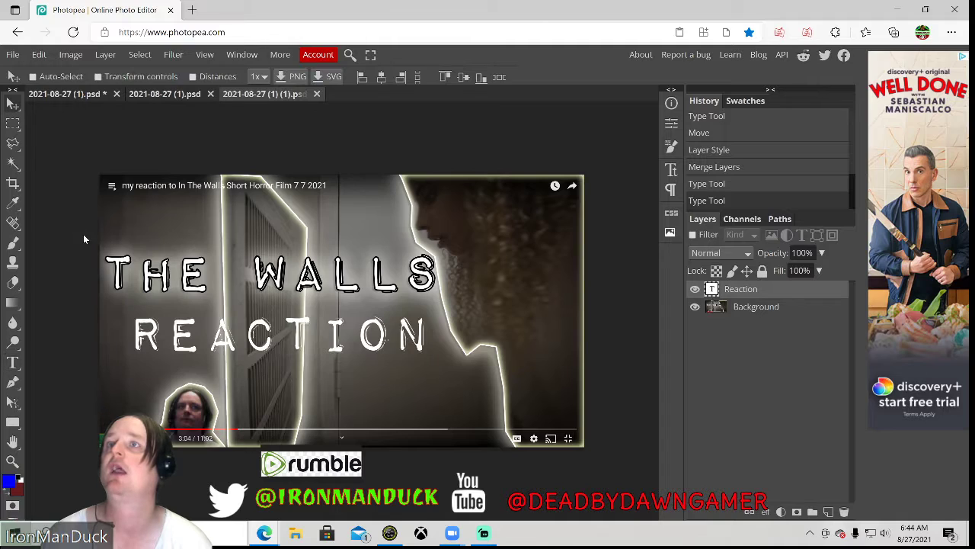
mouse_move(150, 373)
left_mouse_down()
mouse_move(144, 379)
mouse_move(161, 358)
mouse_move(168, 363)
mouse_move(144, 366)
left_mouse_up()
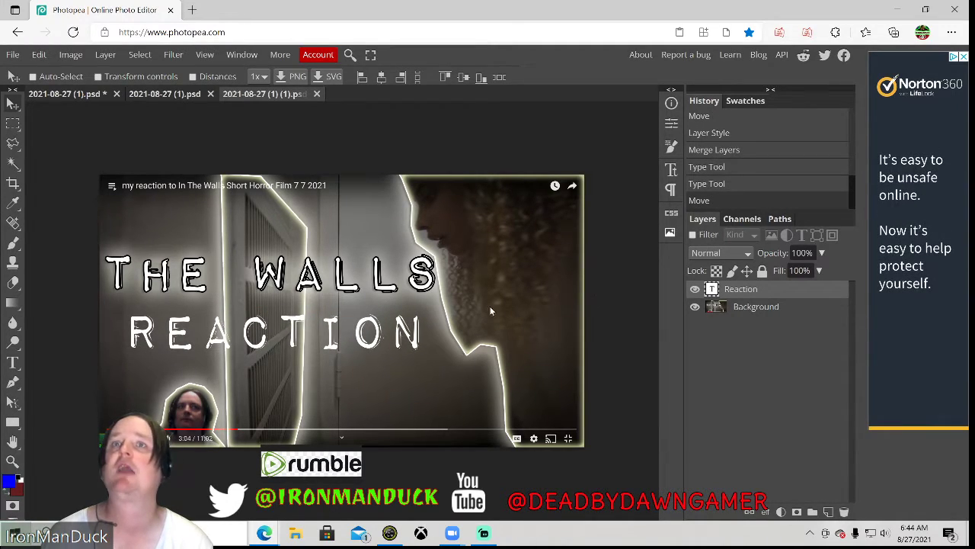
double_click(712, 288)
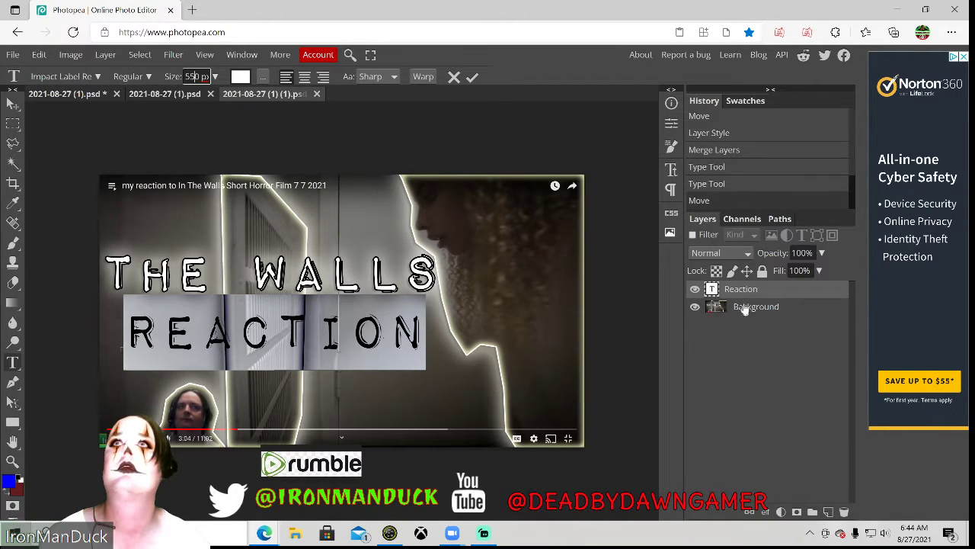
left_click(476, 78)
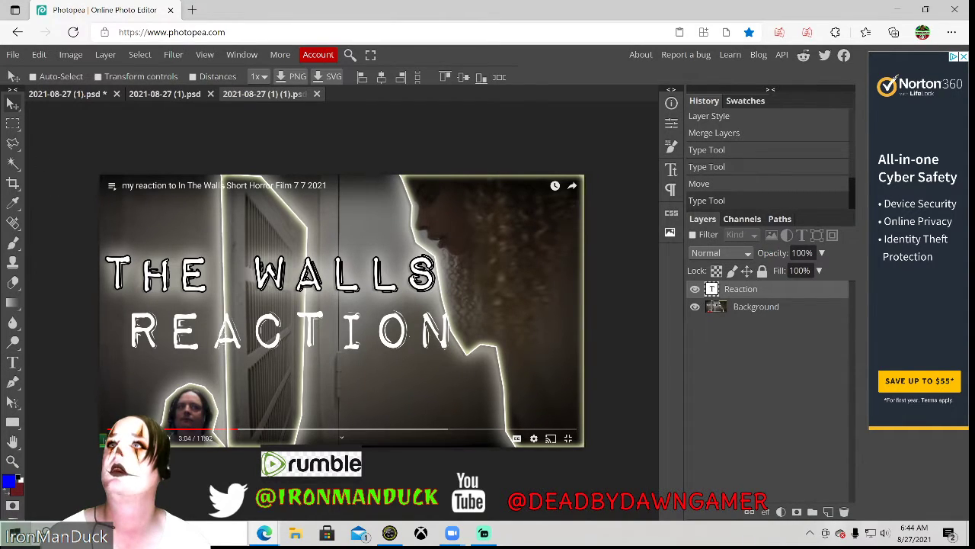
left_click_drag(138, 349, 120, 364)
- Switch to Snap Camera, turn off the OH MORTALS lens in the favorites and return to Photopea
key("alt+Tab")
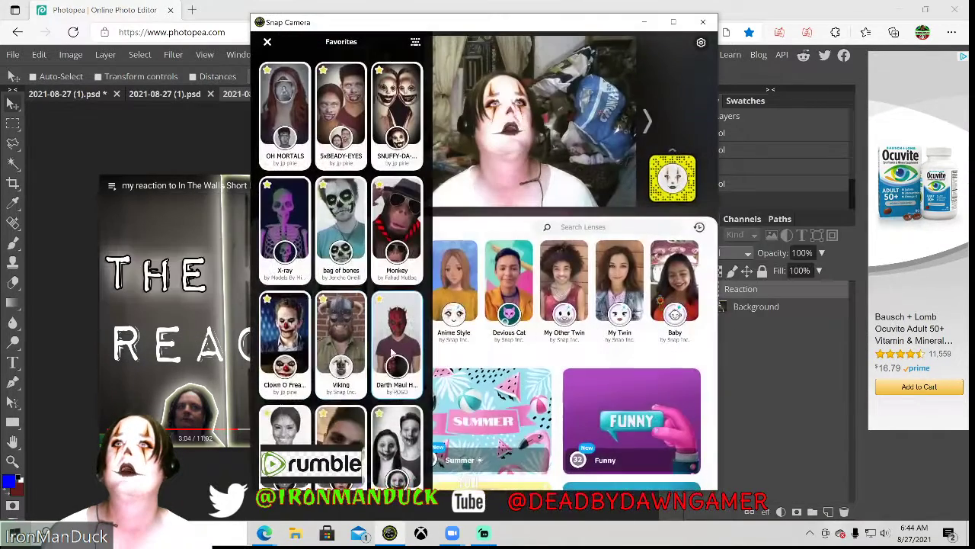
left_click(288, 116)
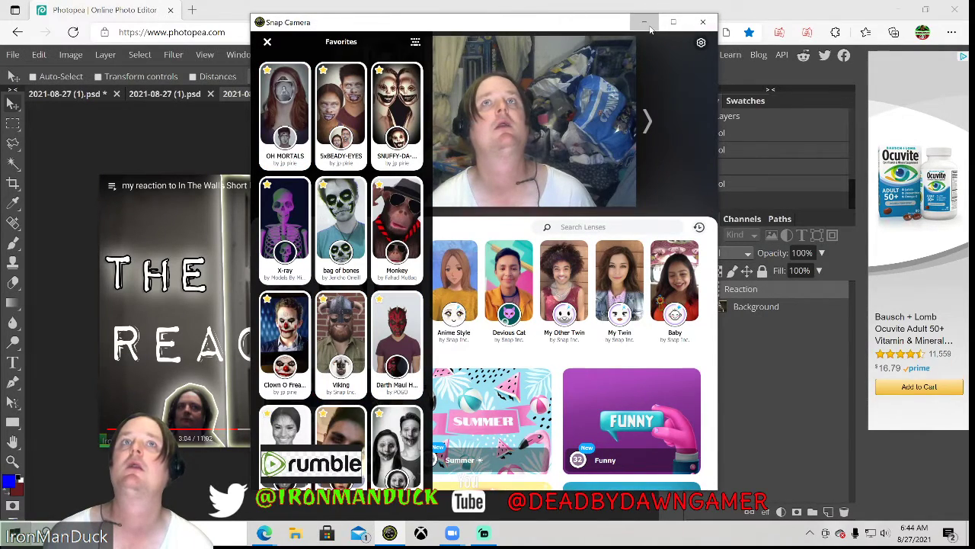
key("alt+Tab")
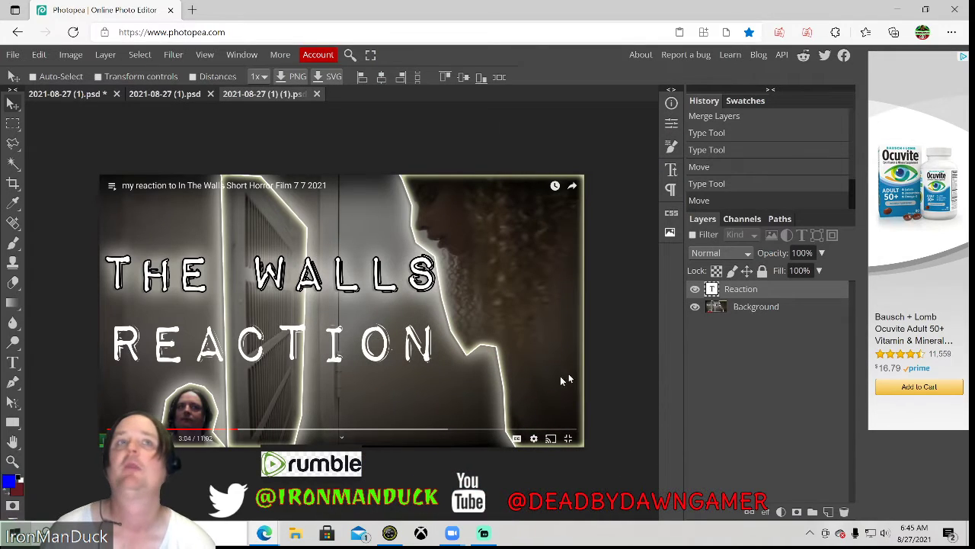
- Apply an 11 px black outside stroke, outer glow, inner glow and drop shadow to the "Reaction" text layer
right_click(720, 295)
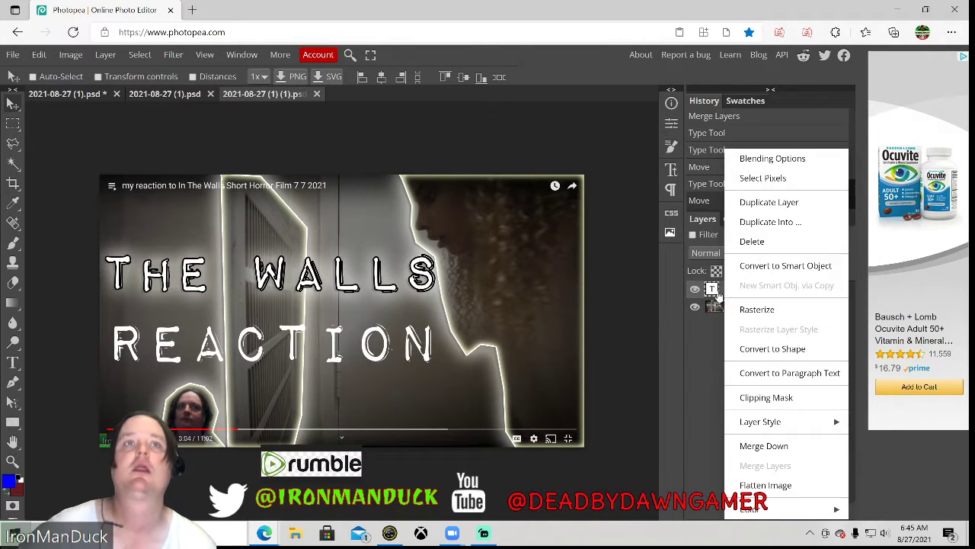
left_click(749, 162)
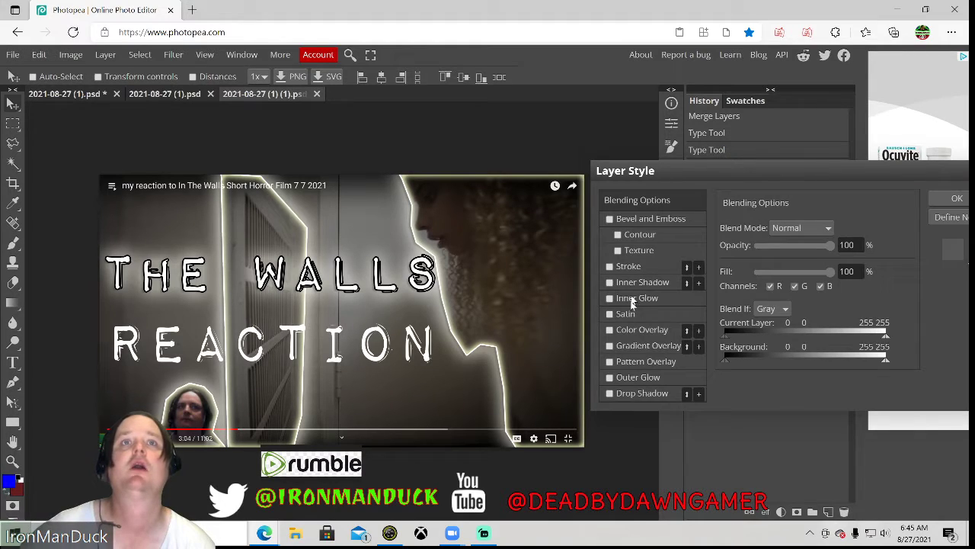
left_click(619, 267)
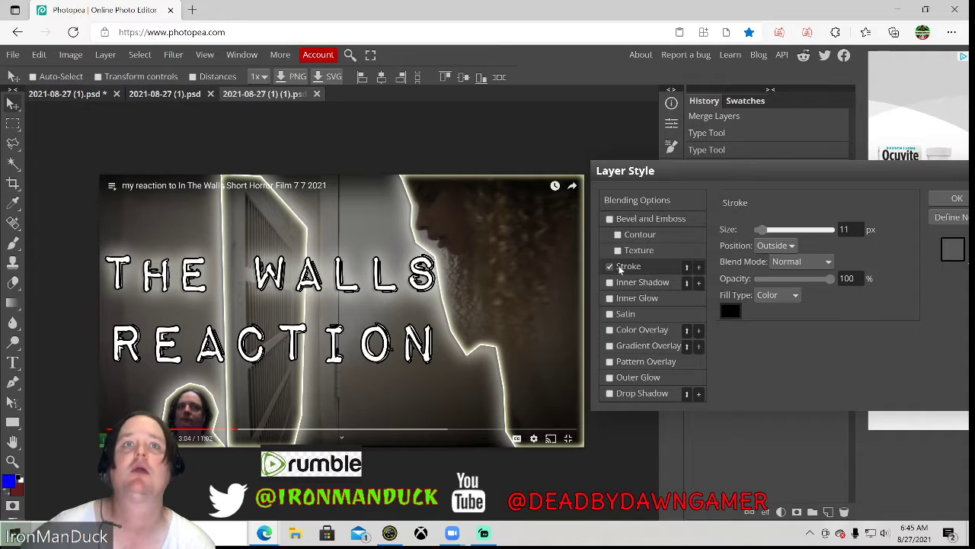
left_click(626, 377)
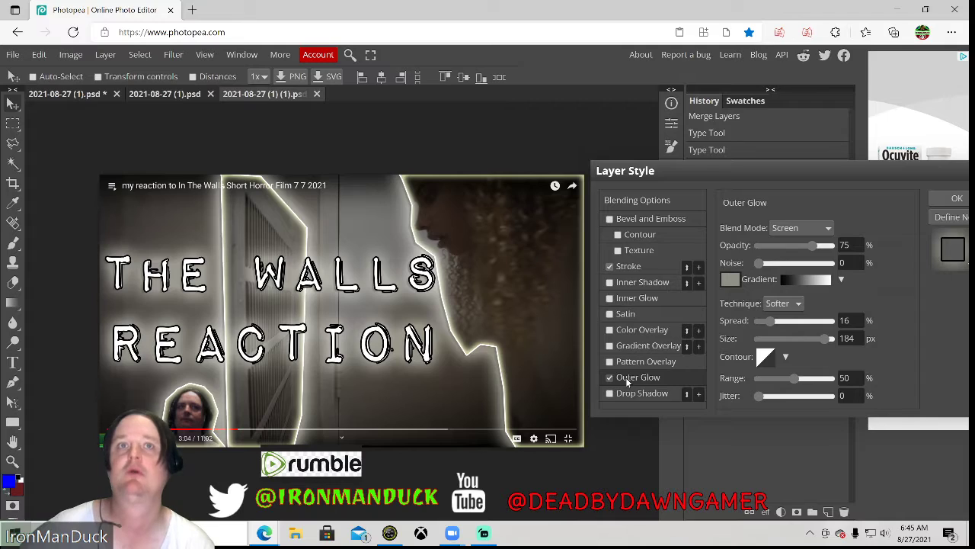
left_click(645, 299)
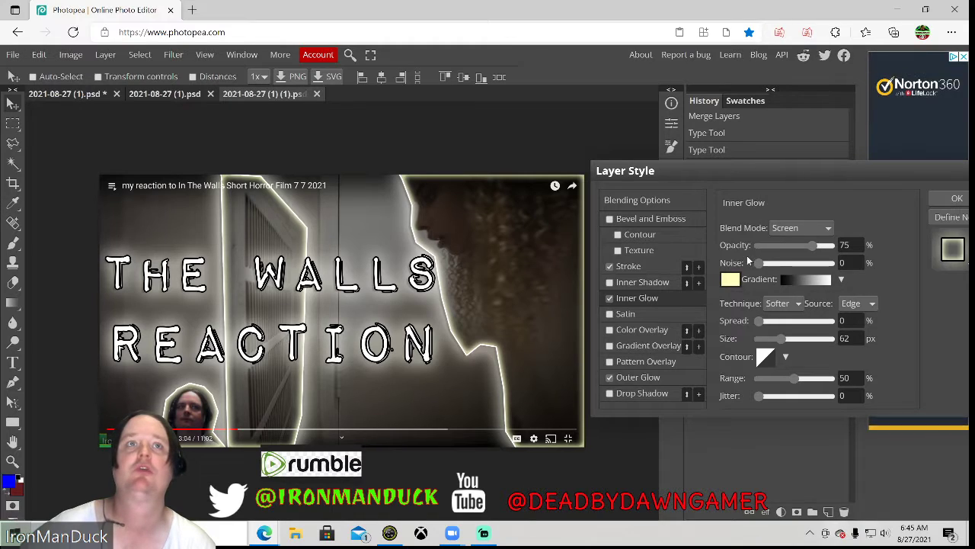
left_click(609, 393)
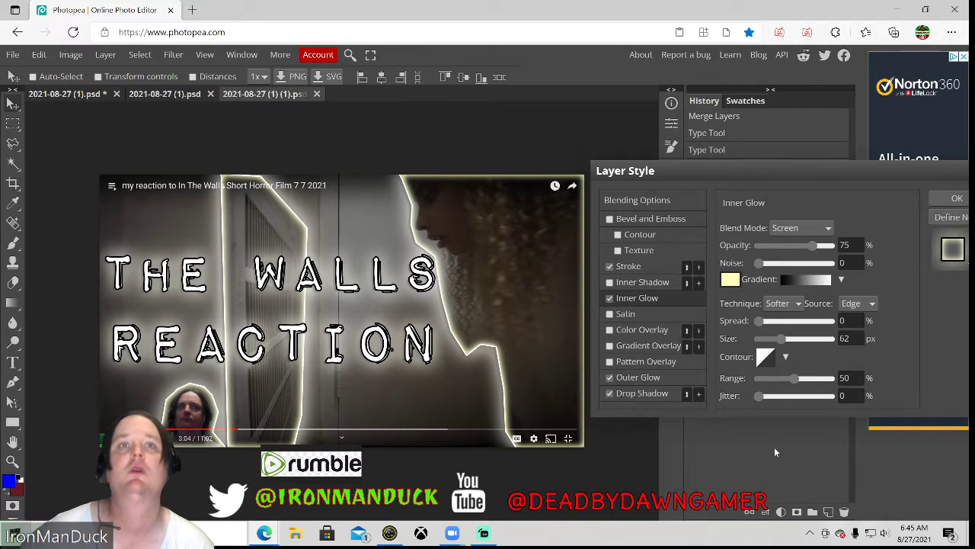
left_click(958, 196)
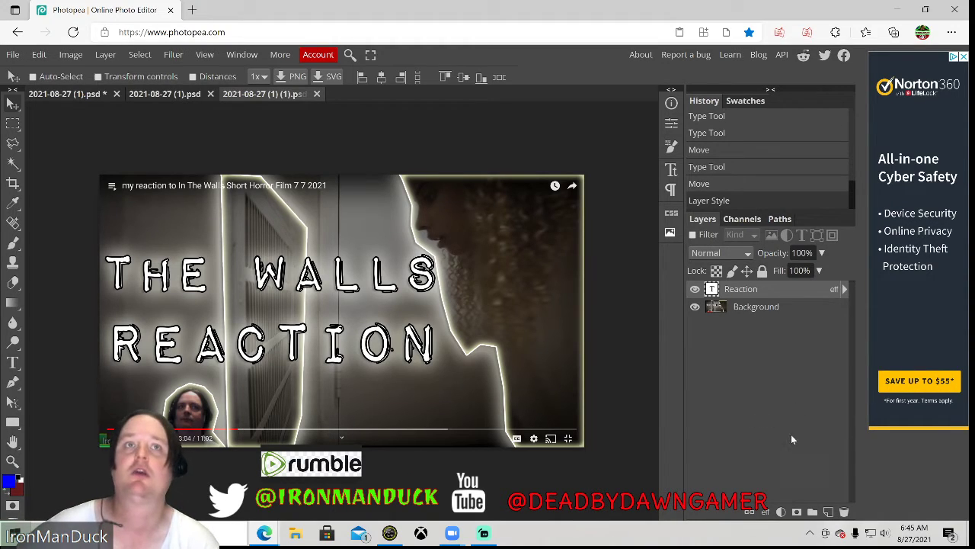
- Save the thumbnail document as a PSD and merge the "Reaction" text layer down into the Background layer
left_click(12, 55)
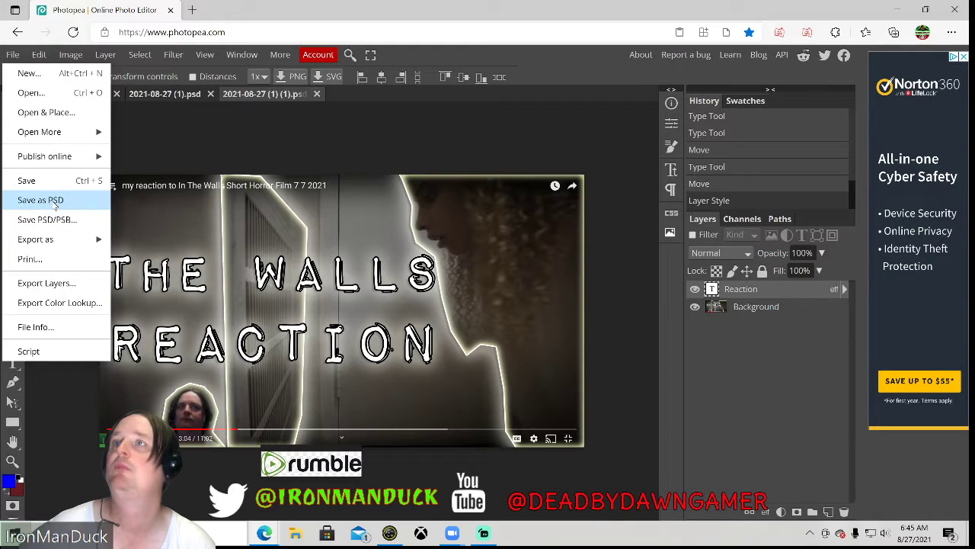
left_click(53, 202)
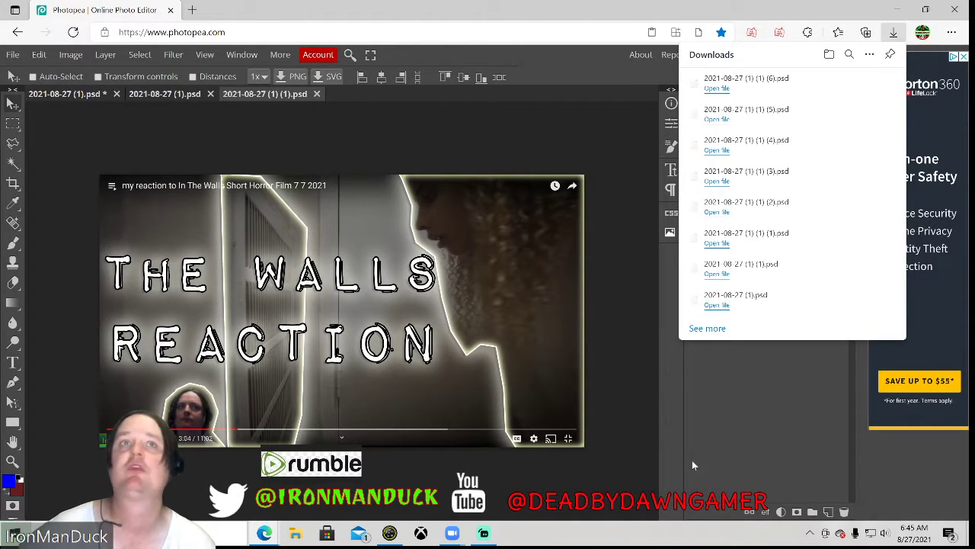
left_click(722, 454)
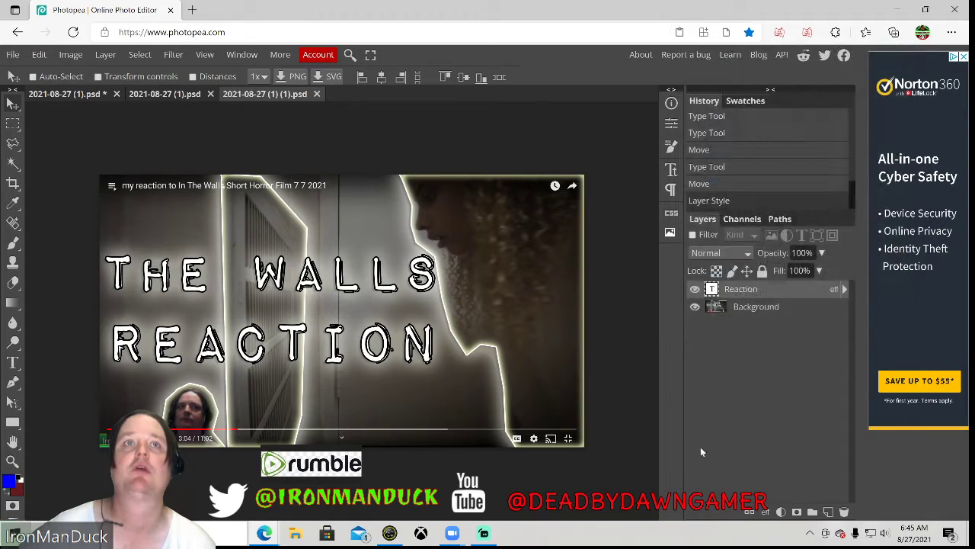
right_click(747, 295)
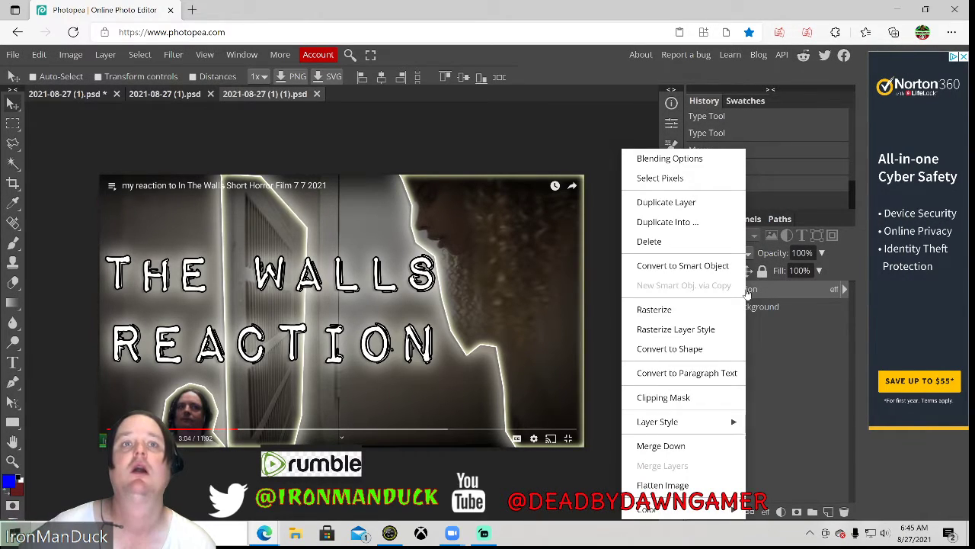
left_click(688, 447)
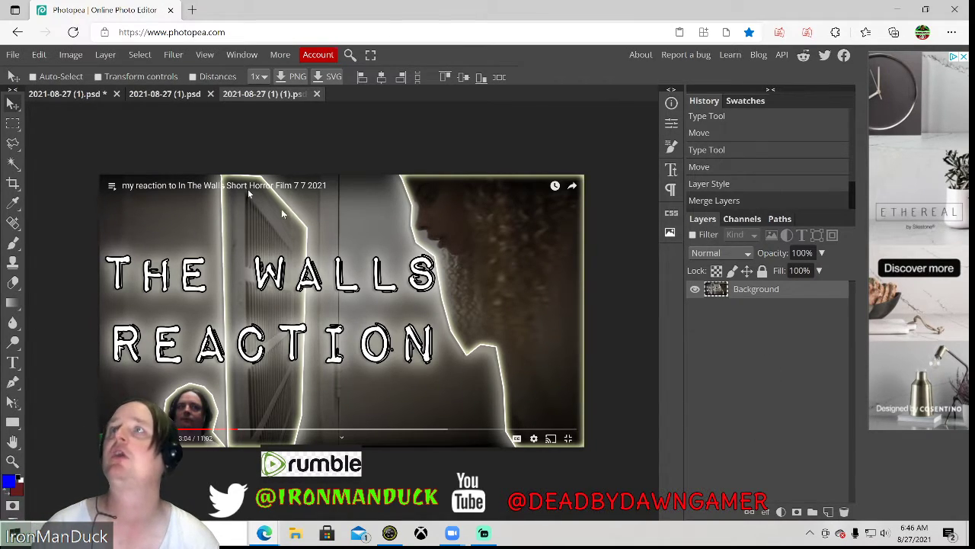
- Set up a JPG export of the thumbnail with a width of 1280 px and a height of 720 px
left_click(11, 56)
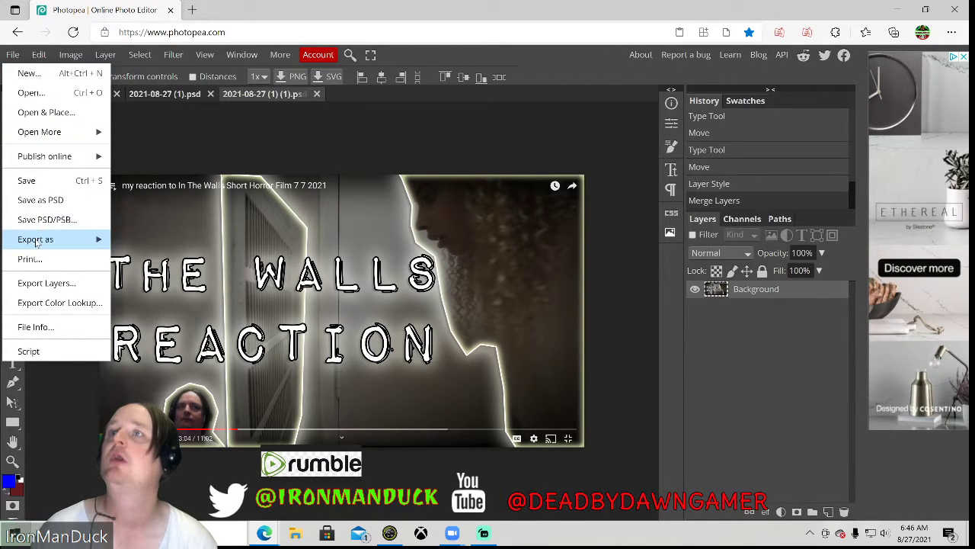
mouse_move(37, 242)
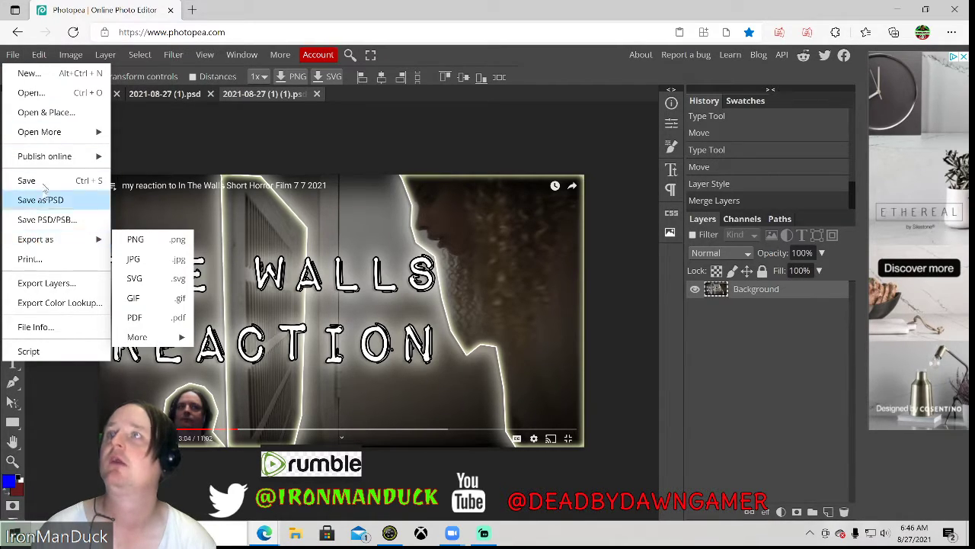
left_click(13, 59)
left_click(14, 56)
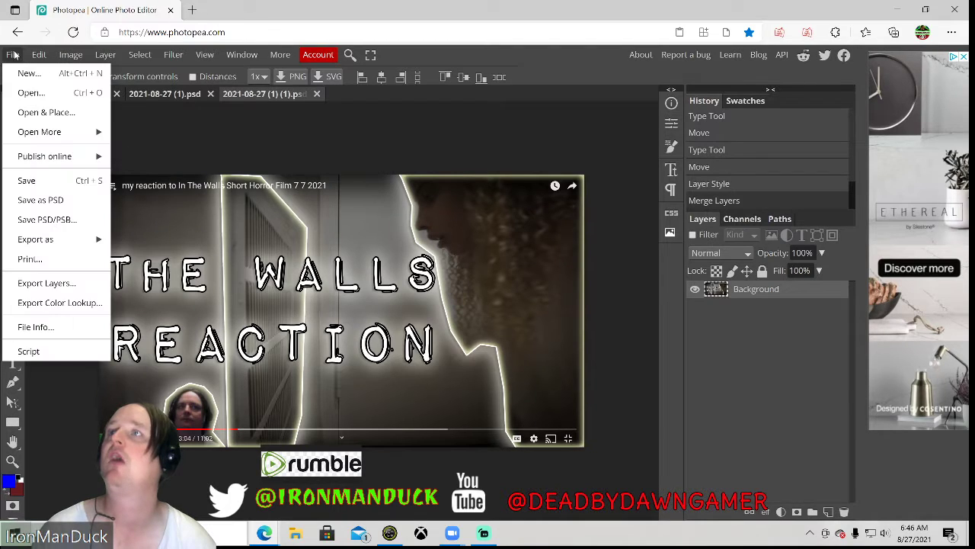
mouse_move(42, 241)
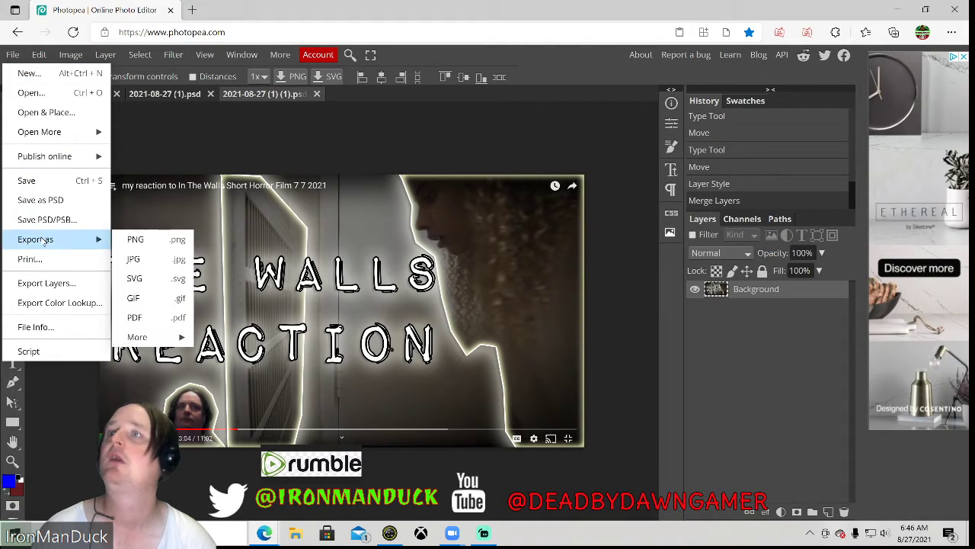
left_click(131, 259)
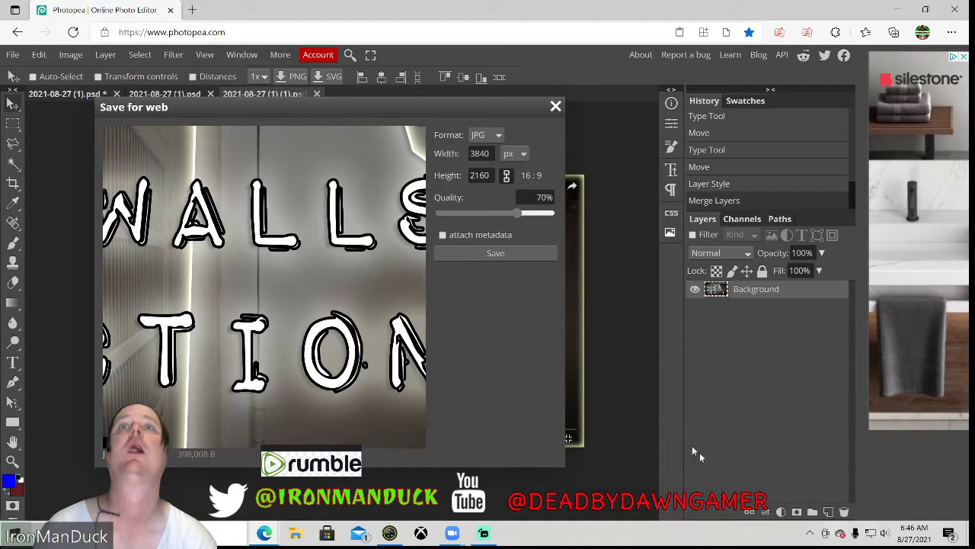
left_click(492, 153)
left_click_drag(485, 153, 458, 153)
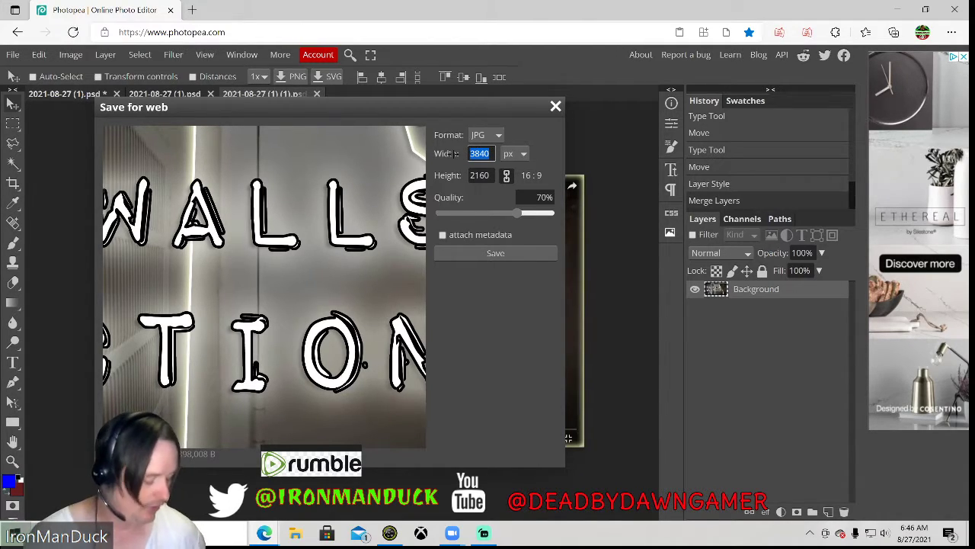
type("12")
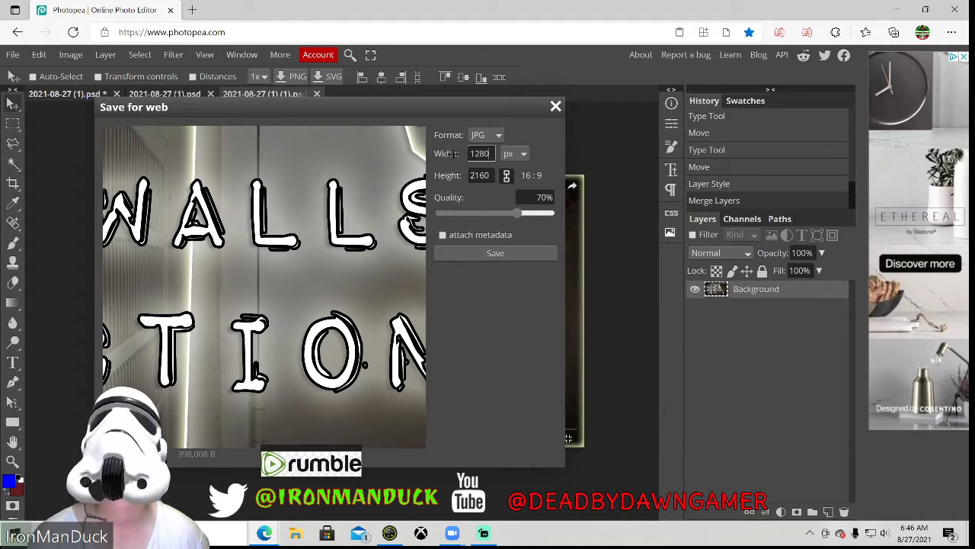
type("80")
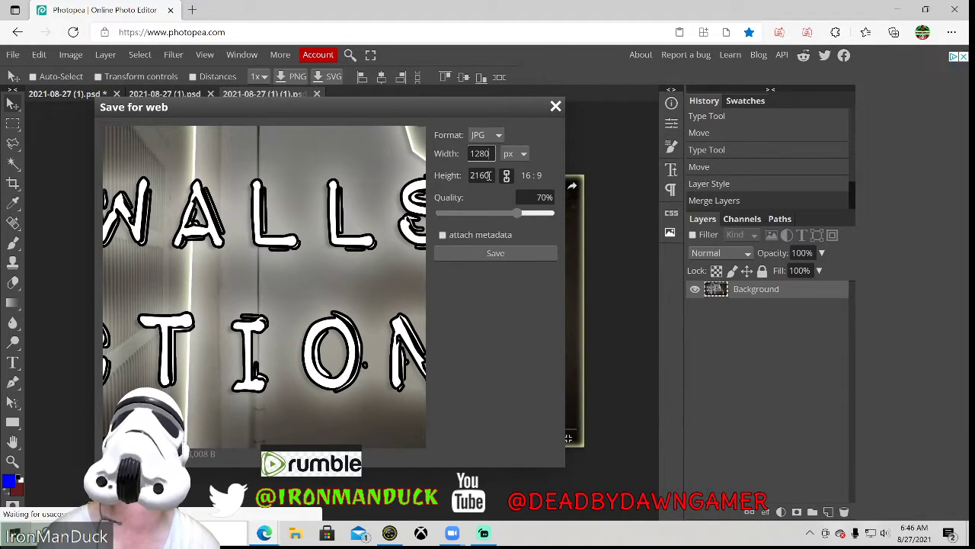
left_click(489, 175)
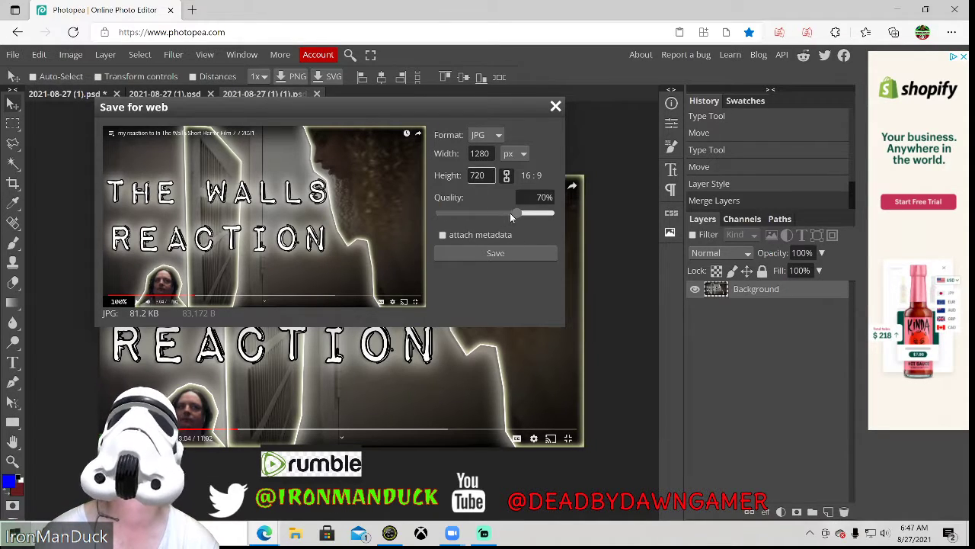
- Export the thumbnail as a JPG at 100% quality and open the downloaded image
left_click_drag(514, 214, 579, 222)
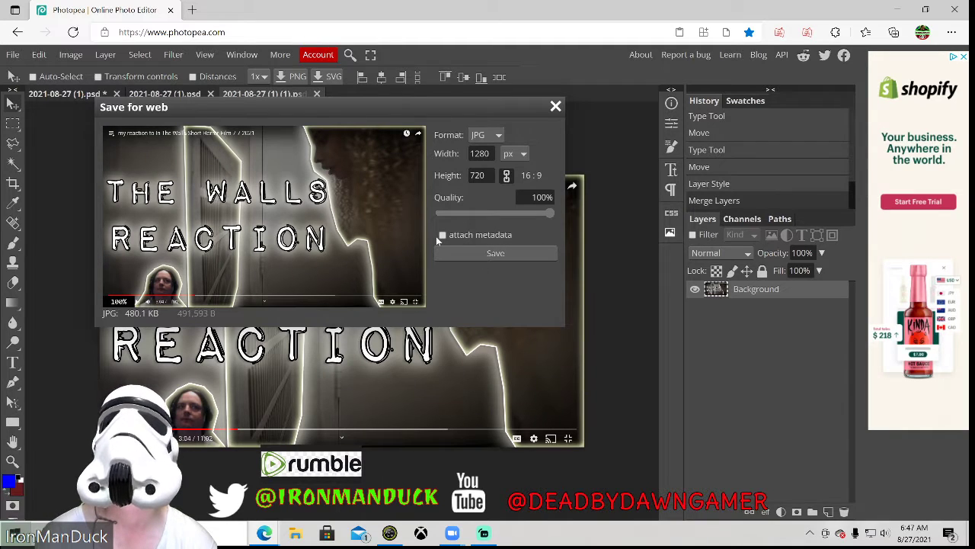
left_click(498, 254)
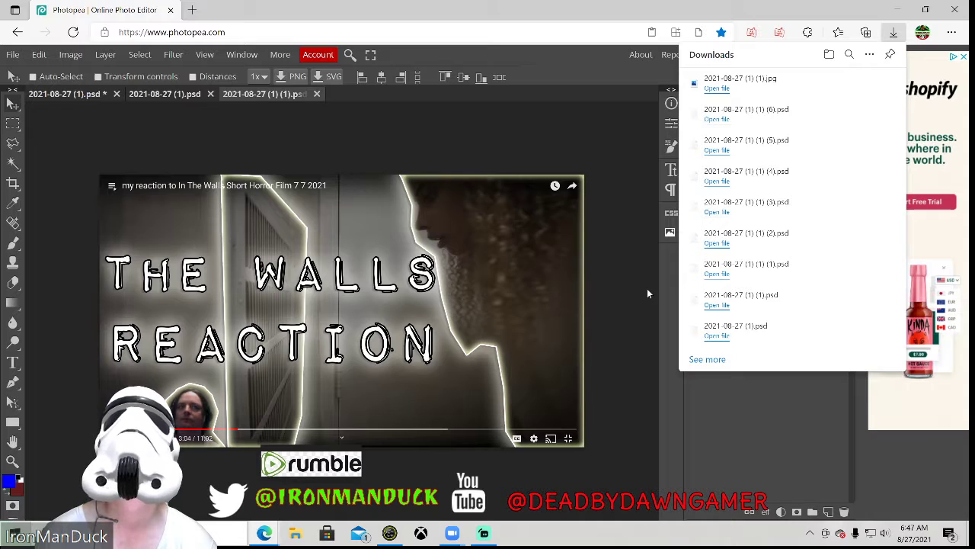
left_click(762, 91)
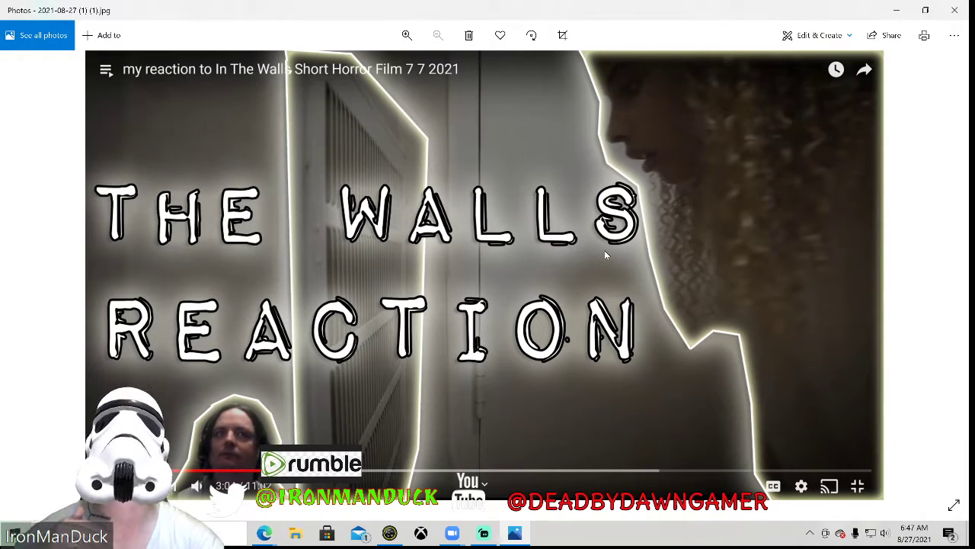
- Check the Downloads folder in File Explorer for the exported thumbnail file and close the window
left_click(296, 534)
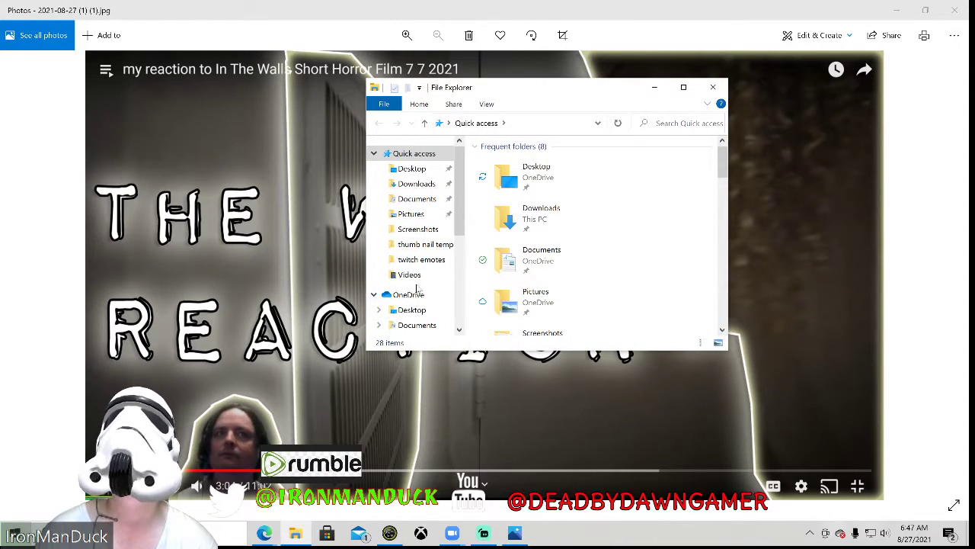
scroll(418, 217, "down", 1)
scroll(419, 213, "up", 1)
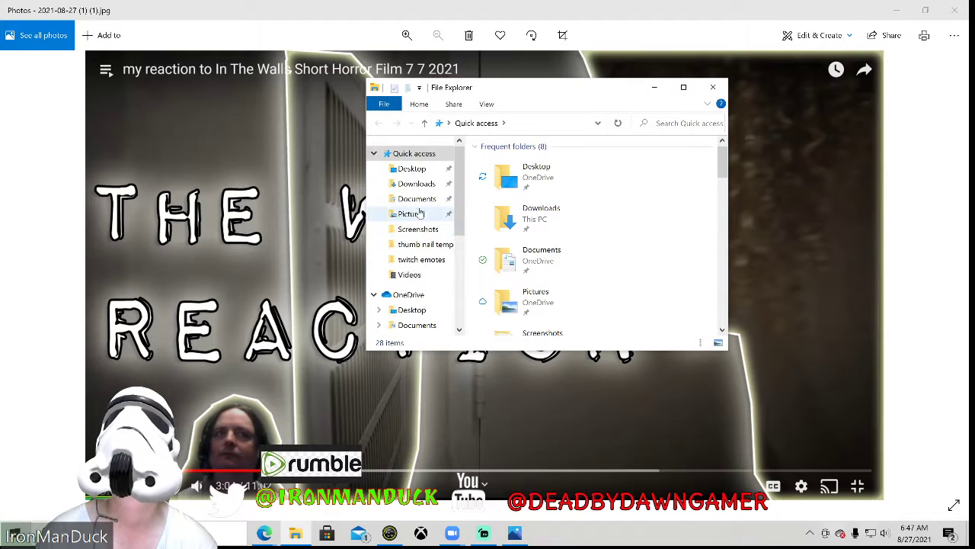
scroll(421, 228, "down", 2)
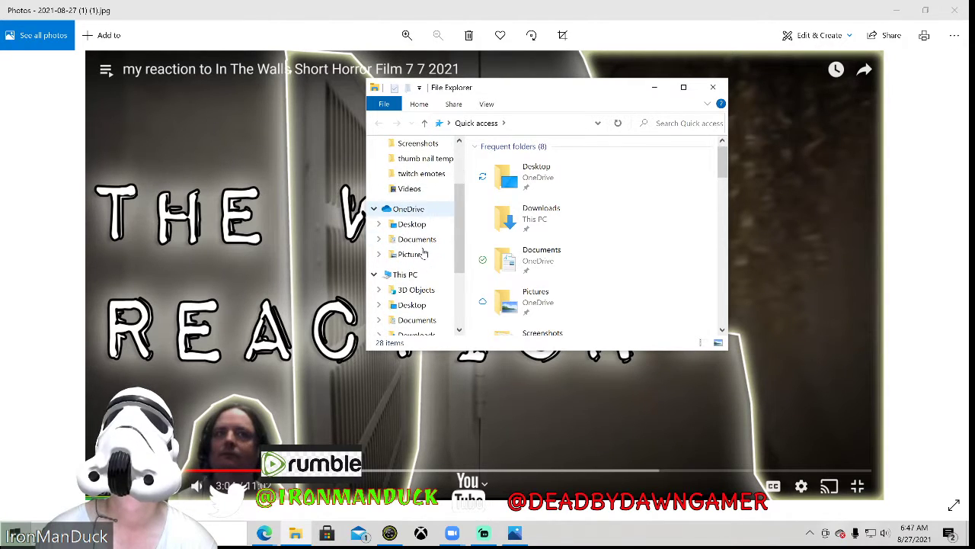
scroll(422, 254, "down", 1)
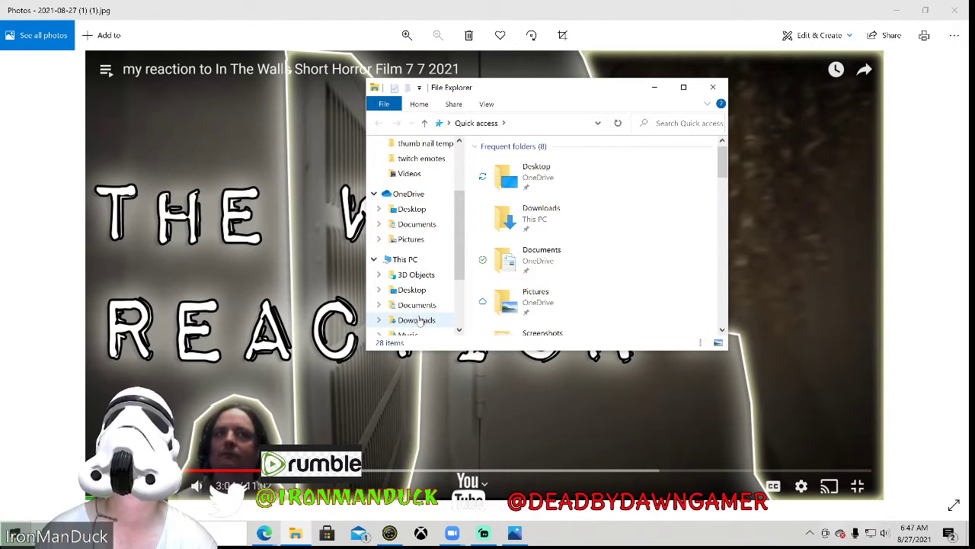
left_click(418, 321)
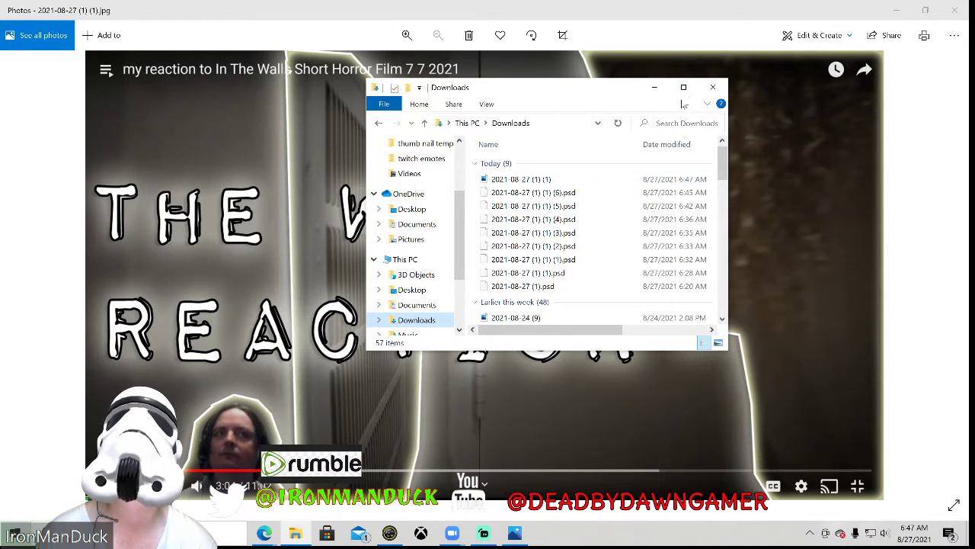
left_click(713, 87)
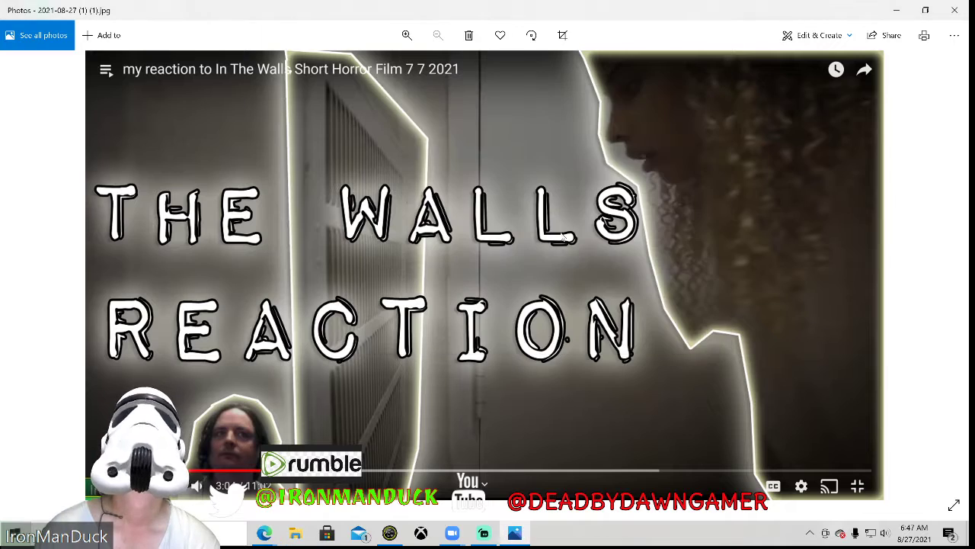
right_click(634, 233)
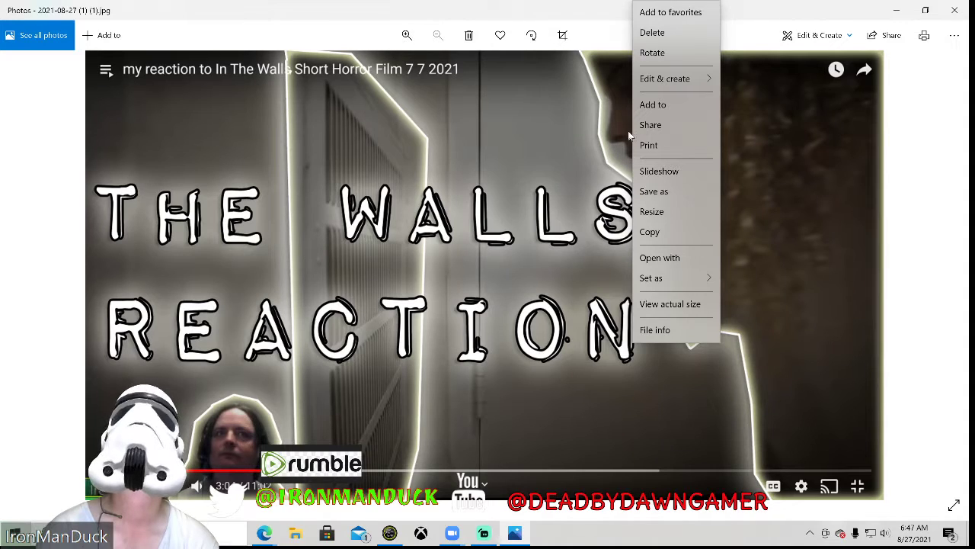
left_click(667, 191)
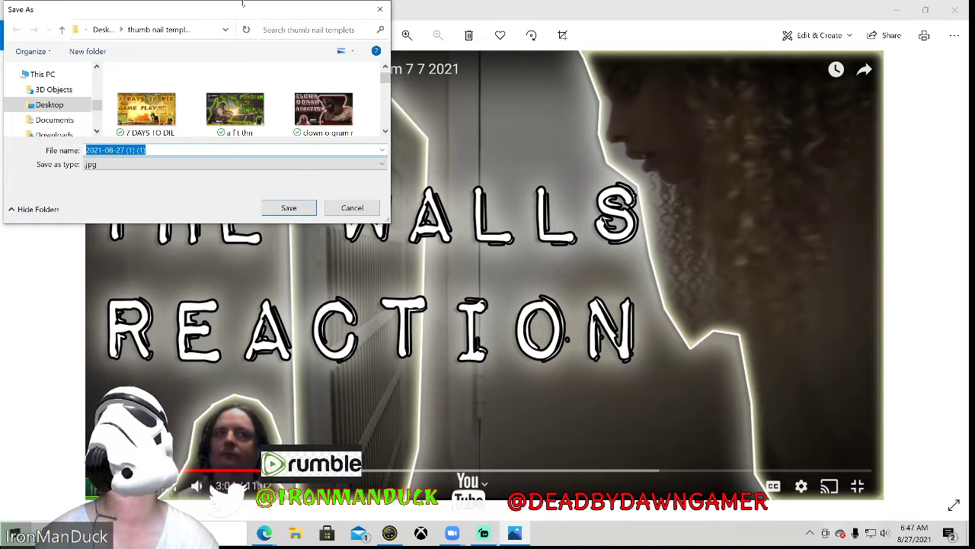
left_click_drag(243, 4, 325, 0)
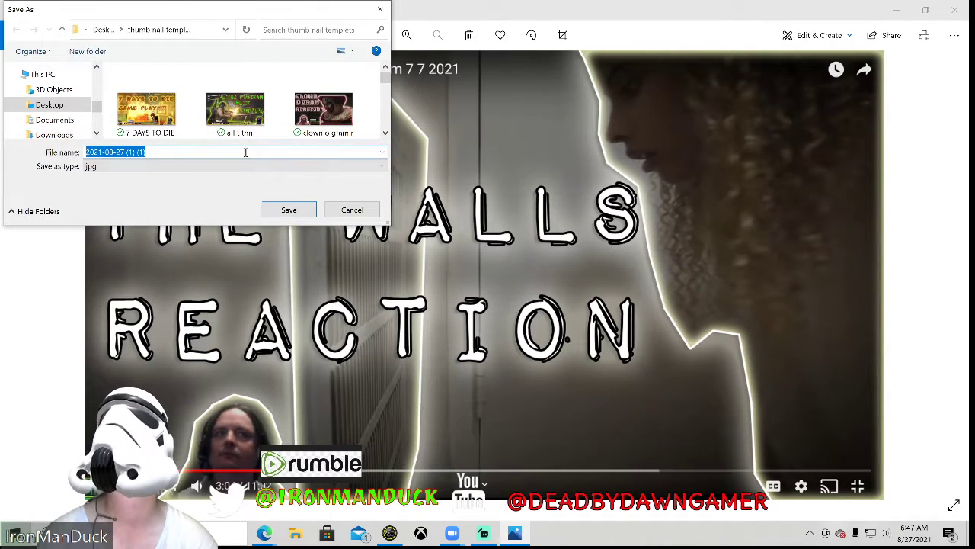
scroll(72, 102, "down", 2)
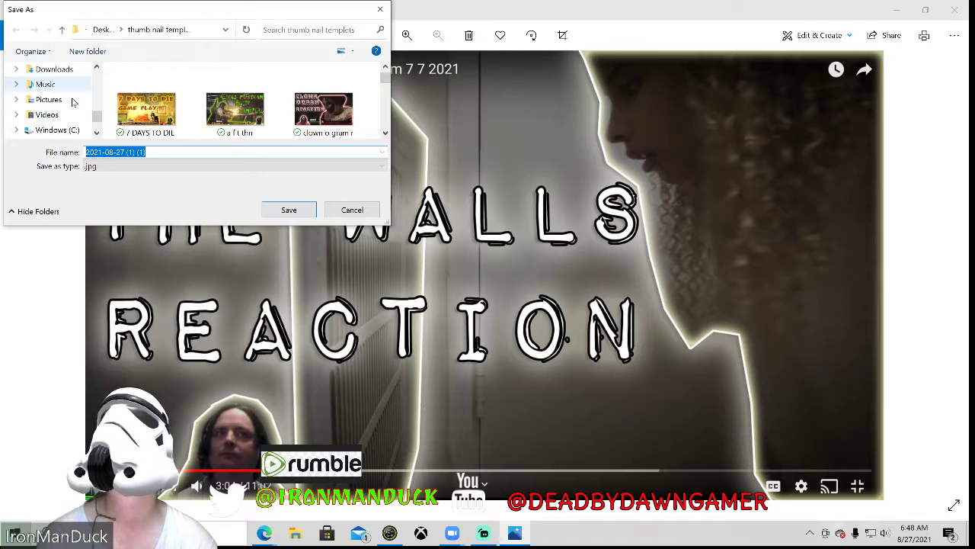
scroll(73, 102, "down", 2)
scroll(72, 102, "up", 2)
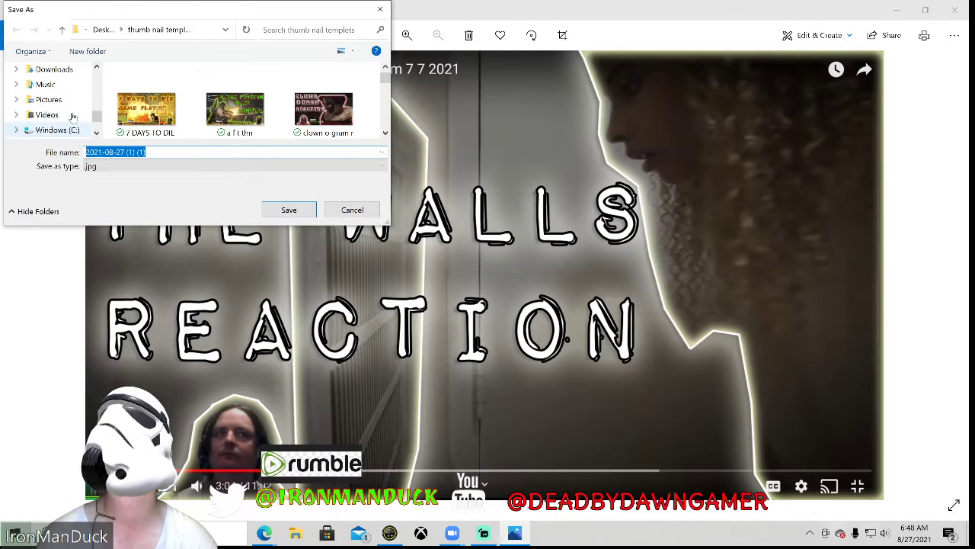
left_click(15, 101)
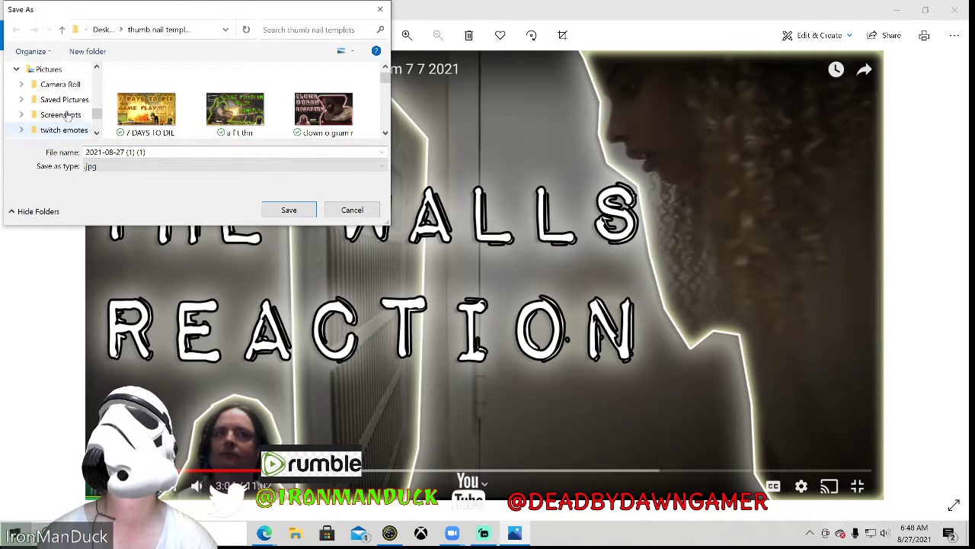
scroll(67, 114, "up", 4)
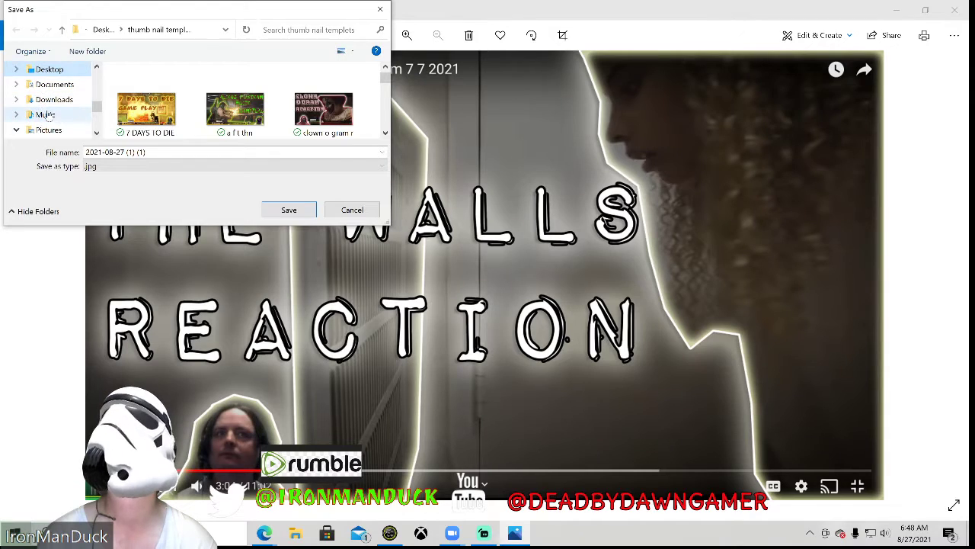
left_click(61, 71)
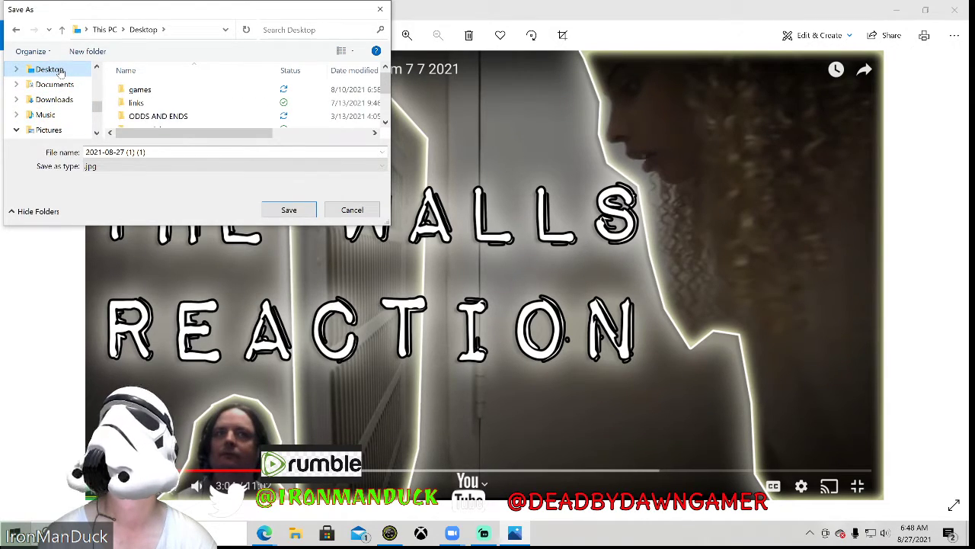
left_click(351, 210)
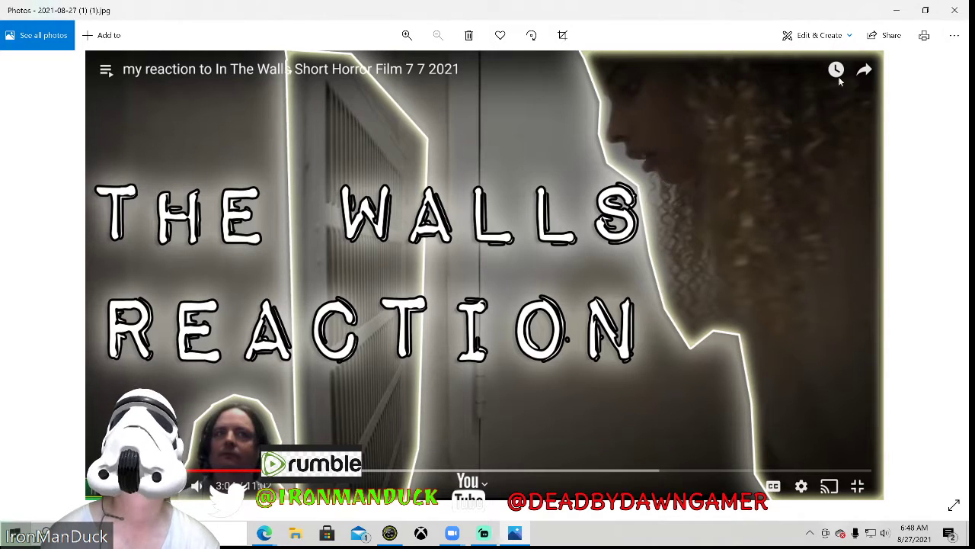
left_click(297, 534)
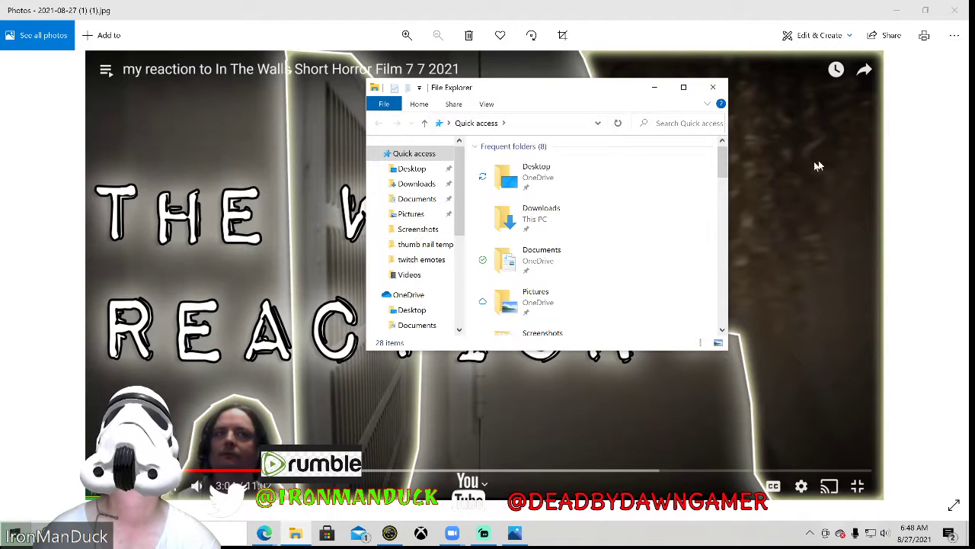
left_click(712, 86)
- Save a copy of the image as "the walls r th n" in JPG format in the thumb nail templates folder and close the photo viewer
right_click(688, 261)
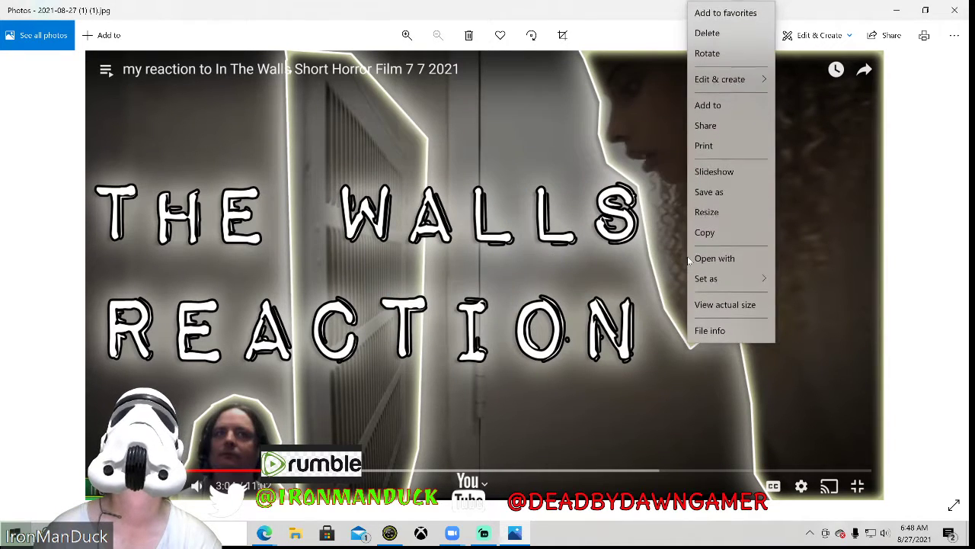
left_click(726, 191)
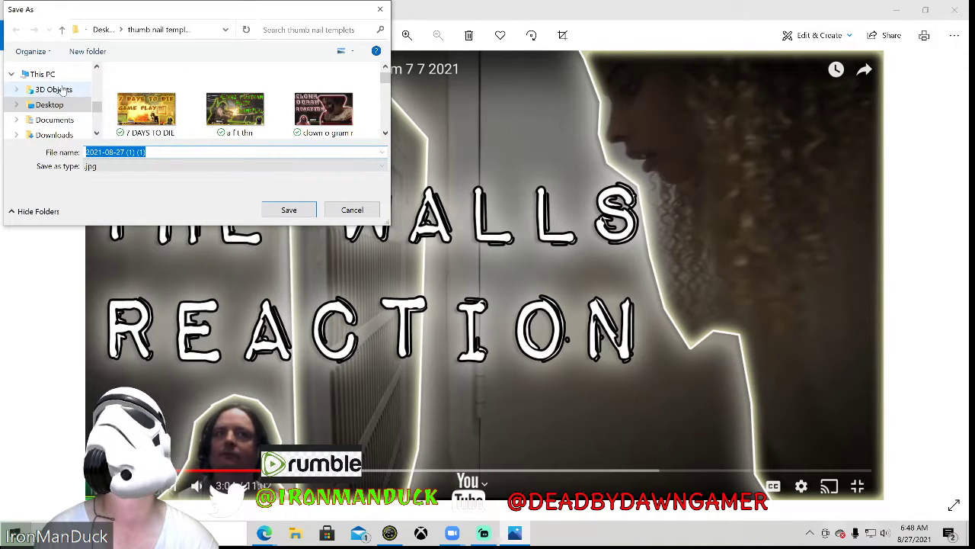
scroll(35, 79, "down", 1)
scroll(36, 83, "down", 1)
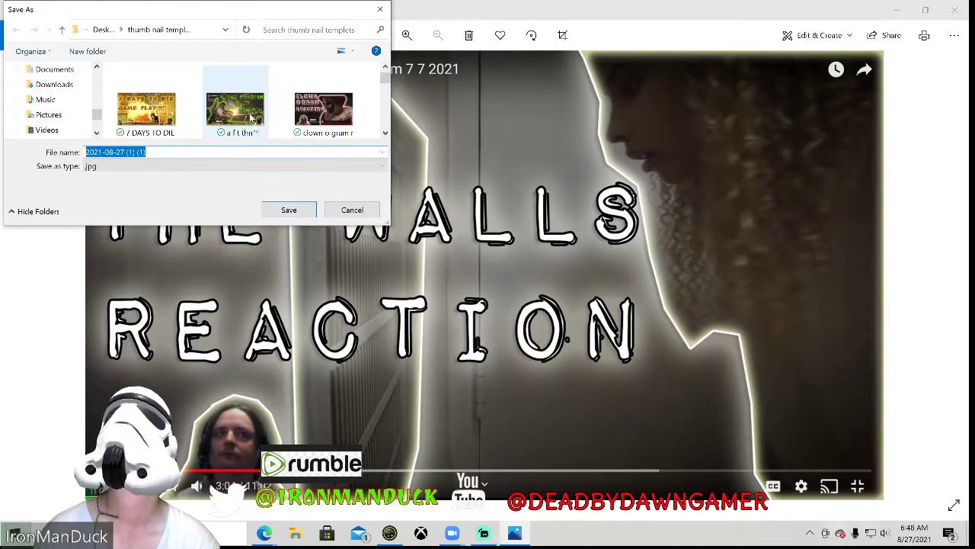
type("the walls r th n")
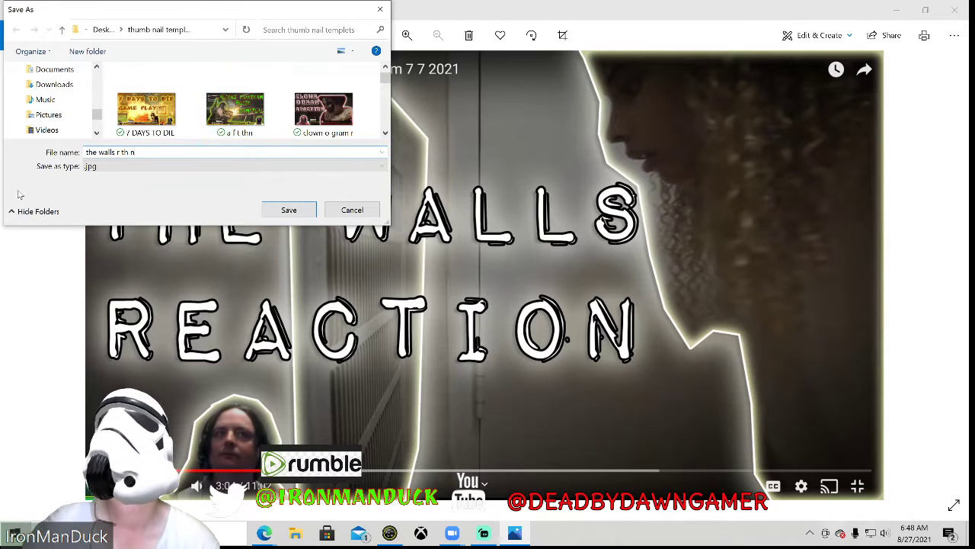
left_click(293, 213)
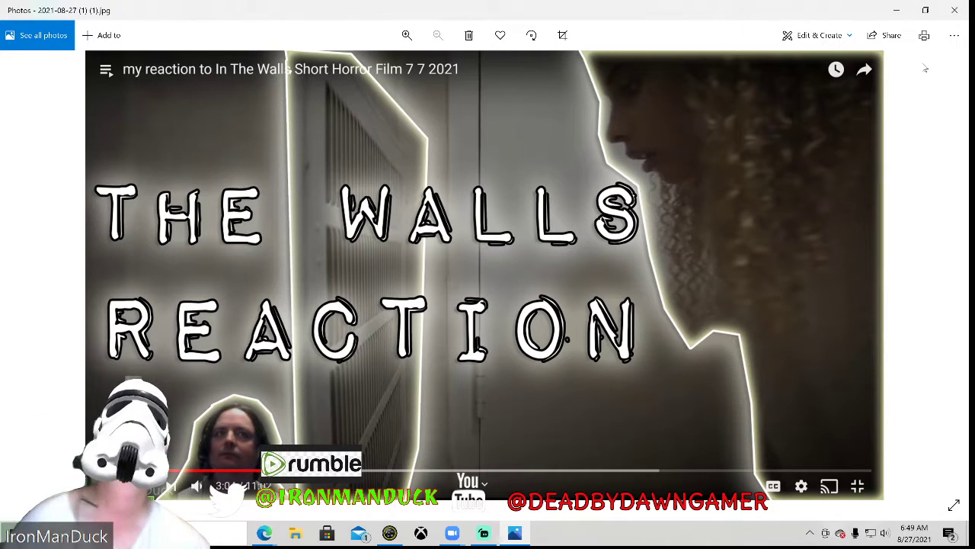
left_click(954, 9)
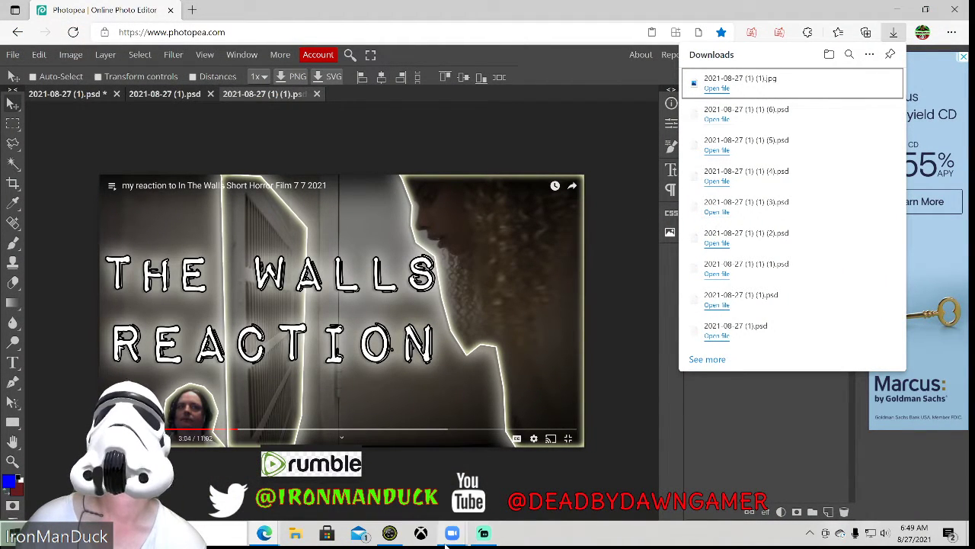
- Switch to Snap Camera, clear the stormtrooper lens by toggling the OH MORTALS favorite on and off, and return to Photopea
key("alt+Tab")
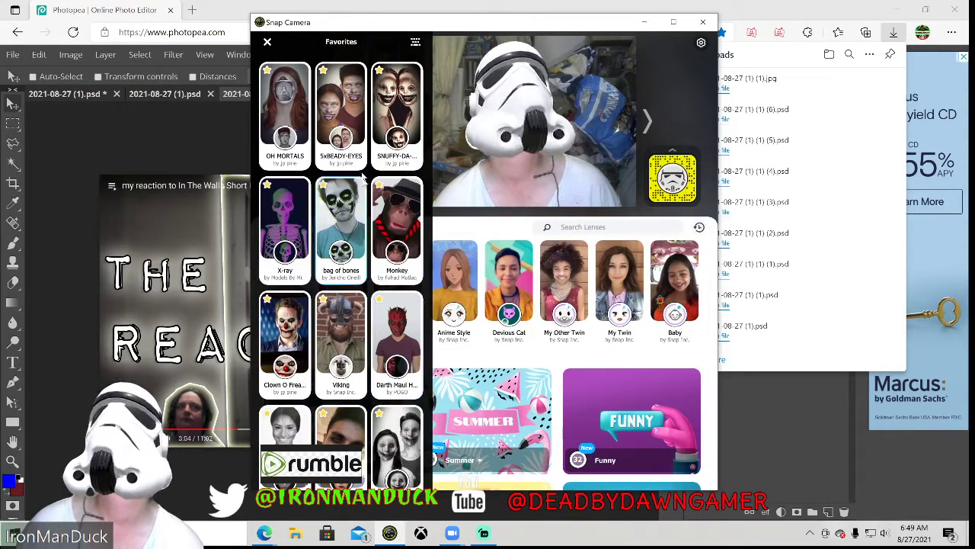
left_click(290, 110)
left_click(290, 110)
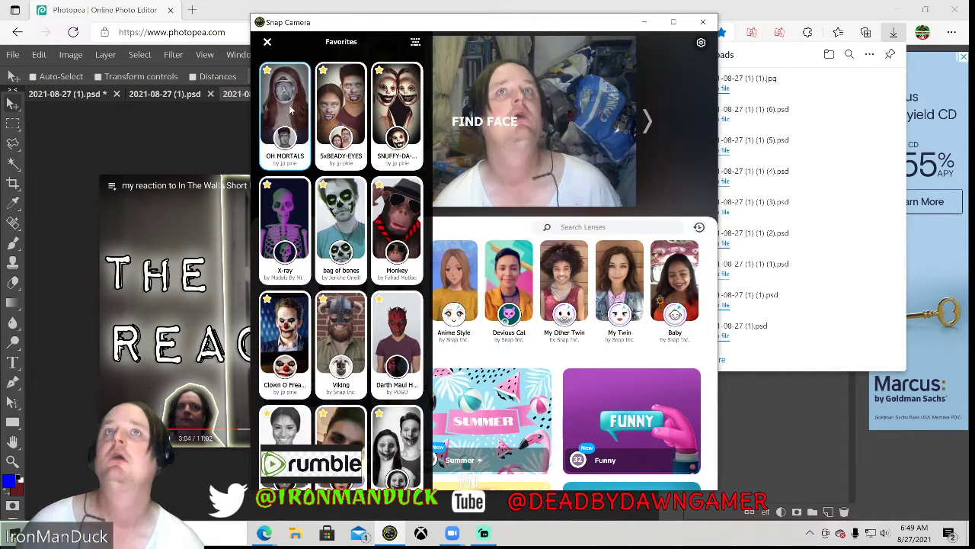
left_click(644, 22)
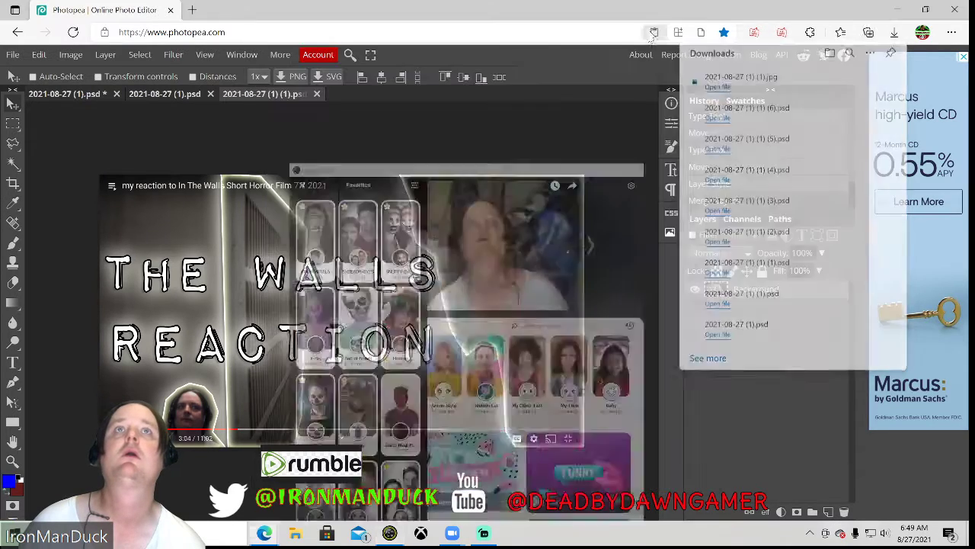
- Switch to the browser window playing the In The Walls reaction video on YouTube and exit full screen
key("alt+Tab")
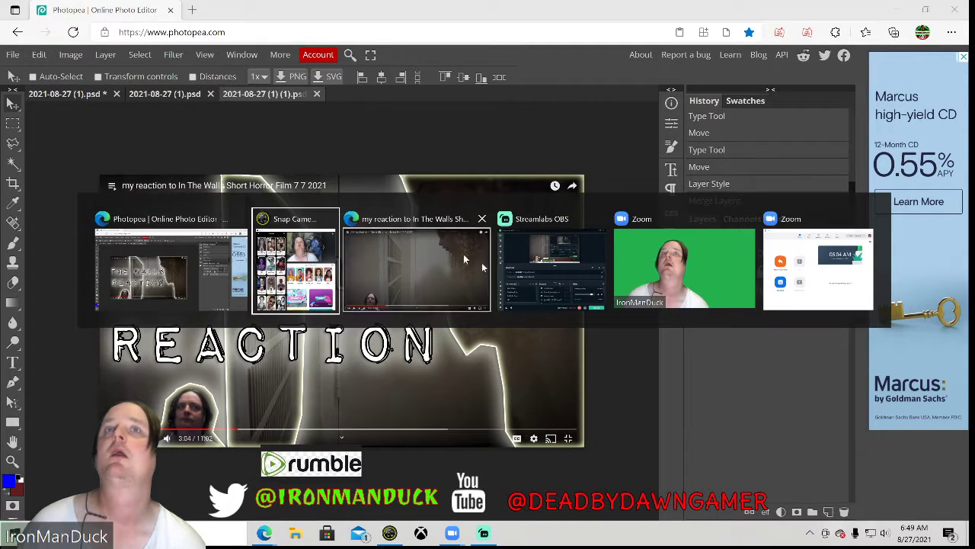
key("alt+Tab")
key("alt+Tab")
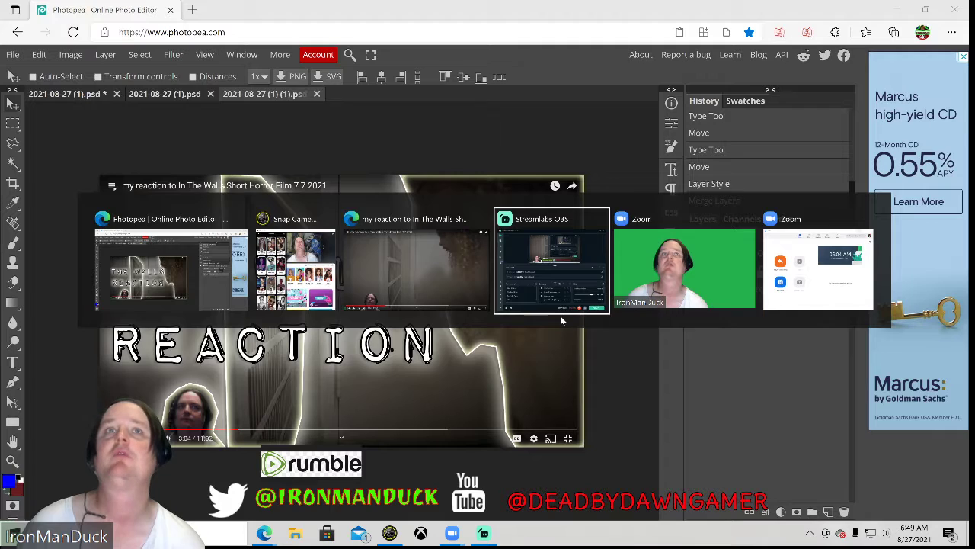
key("alt+Tab")
key("alt+Tab")
key("alt+Tab")
key("alt+Tab")
key("alt+Tab")
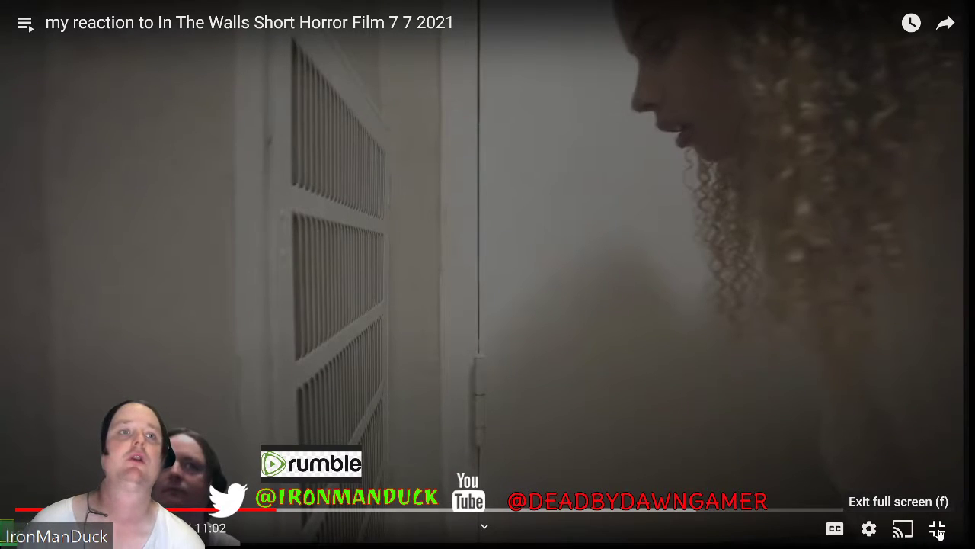
left_click(938, 531)
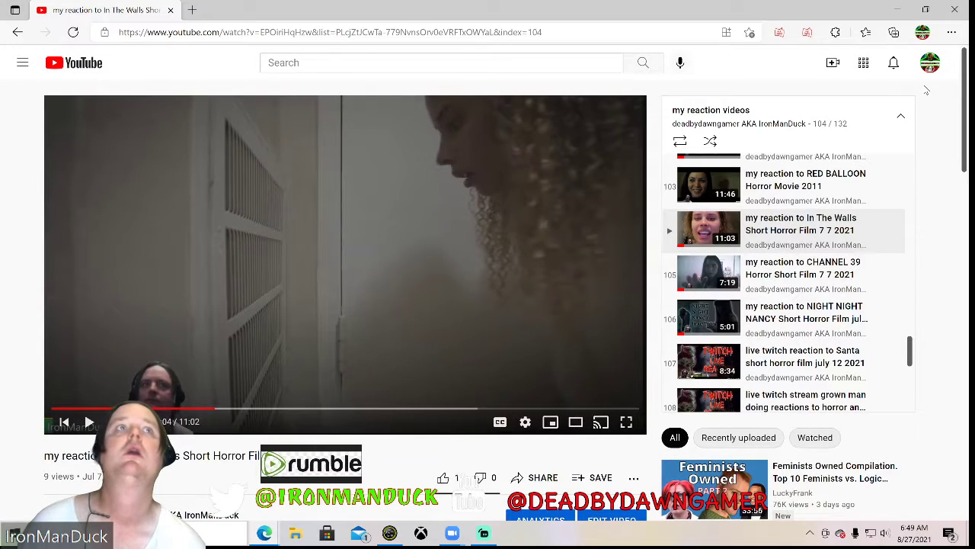
- Open your own YouTube channel page and go to its video management list in YouTube Studio
left_click(934, 67)
left_click(820, 148)
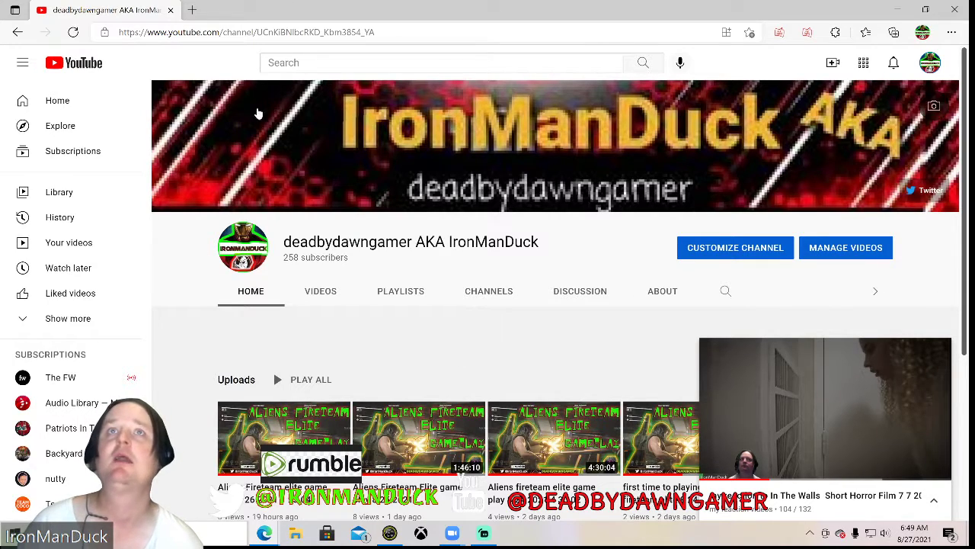
left_click(846, 248)
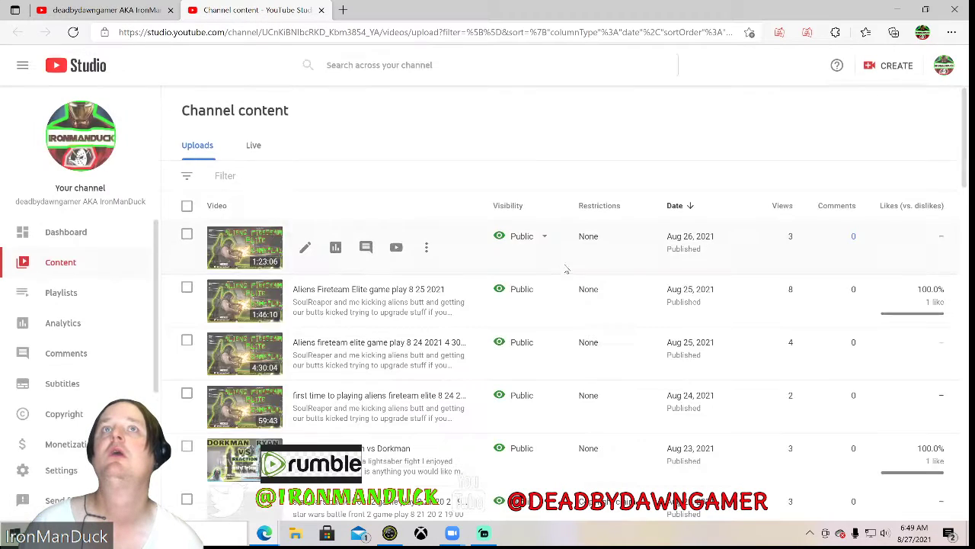
- Page through the uploads to the July 7, 2021 "my reaction to In The Walls Short Horror Film" video and open its details
scroll(864, 376, "down", 7)
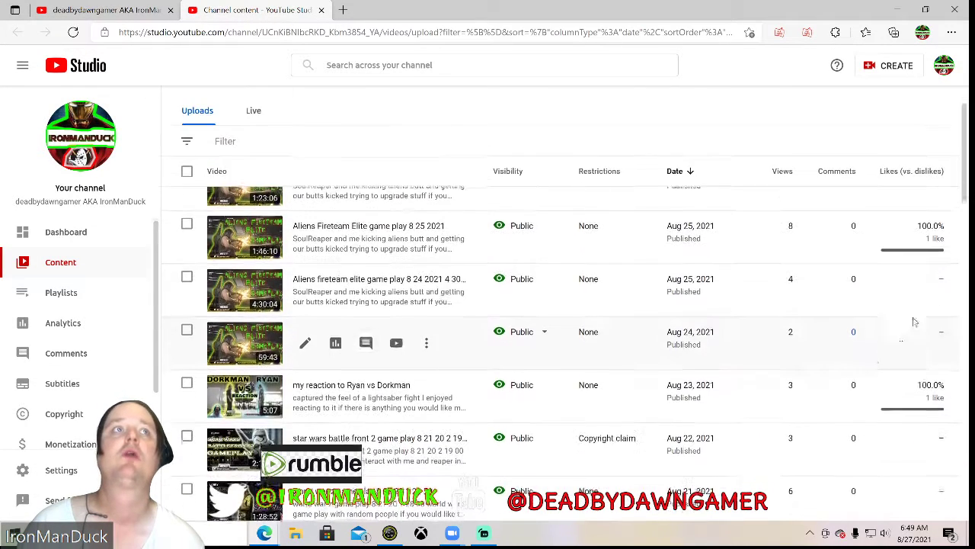
scroll(964, 305, "down", 12)
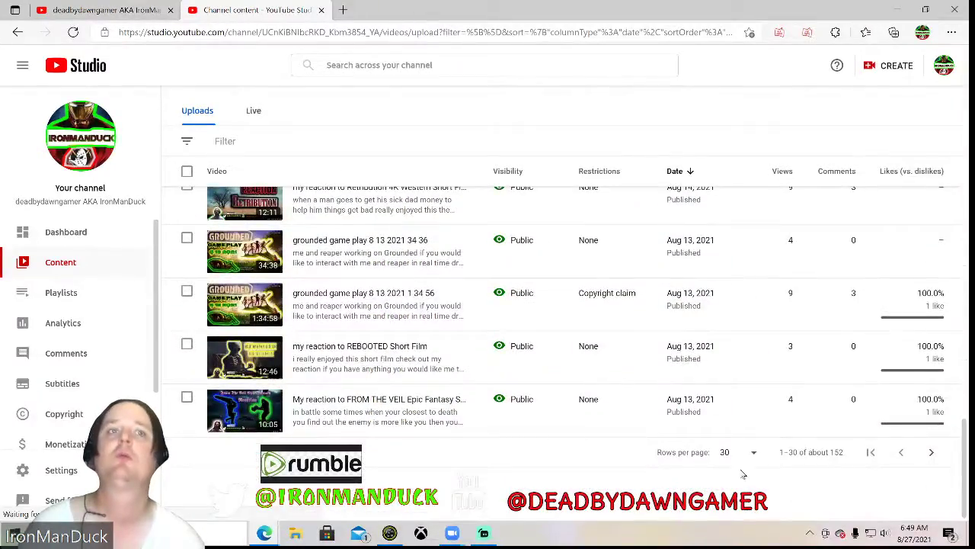
left_click(931, 452)
scroll(449, 343, "down", 5)
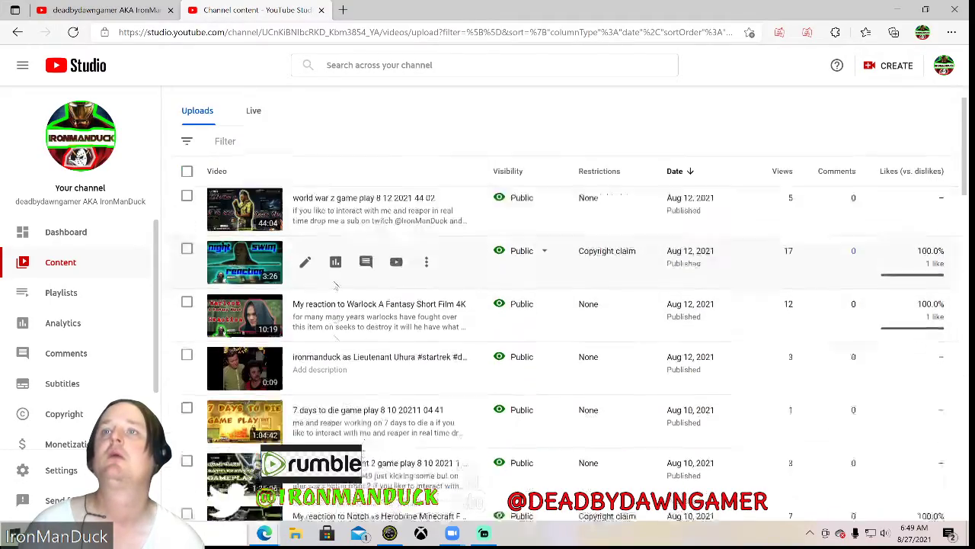
scroll(342, 287, "down", 10)
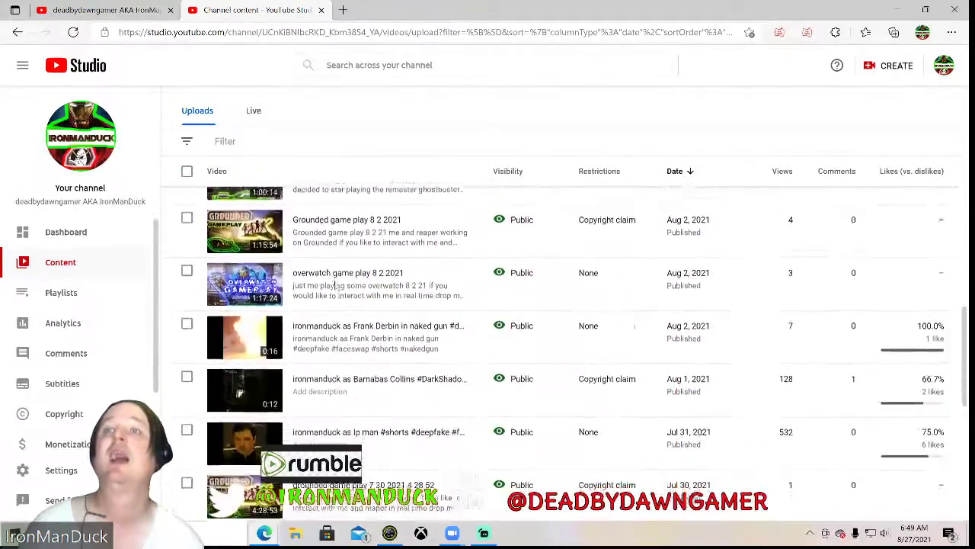
scroll(342, 286, "down", 5)
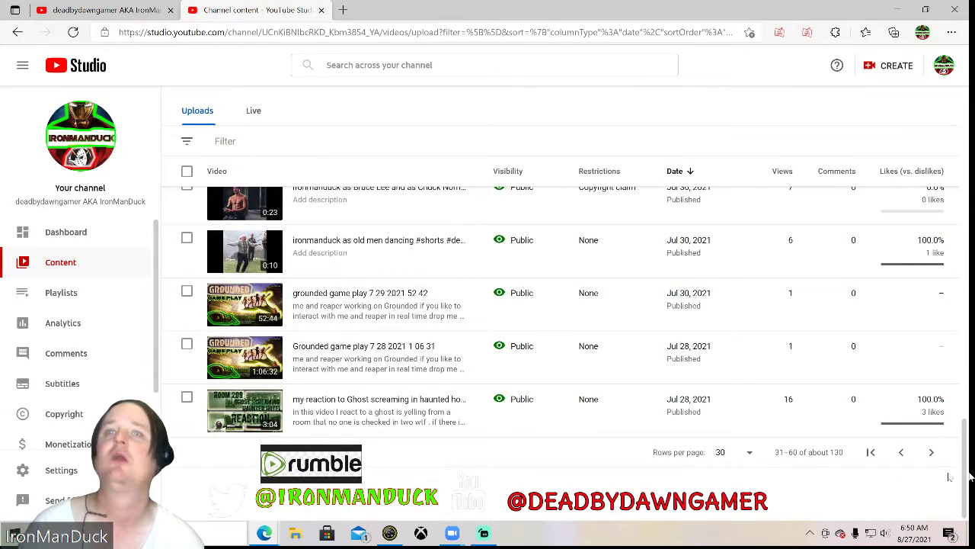
left_click(931, 452)
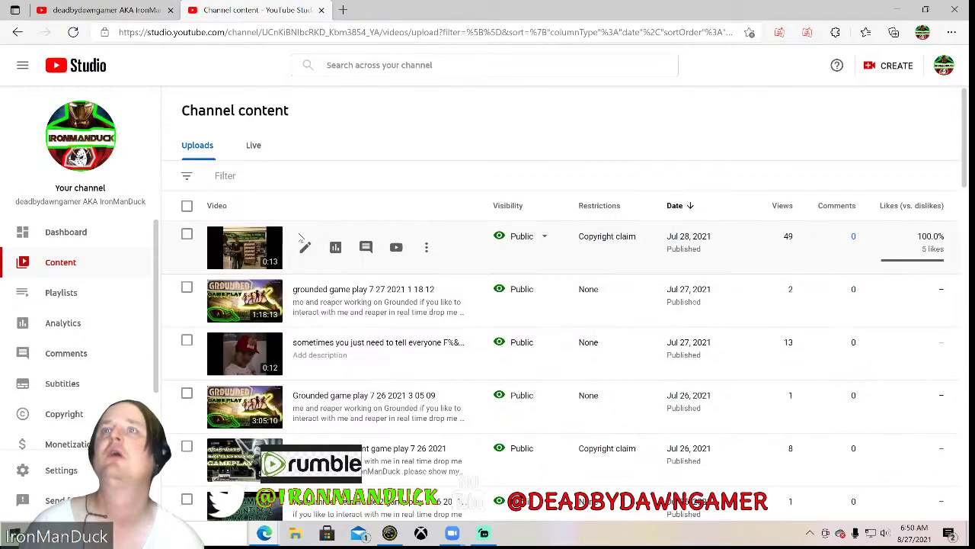
scroll(303, 252, "down", 6)
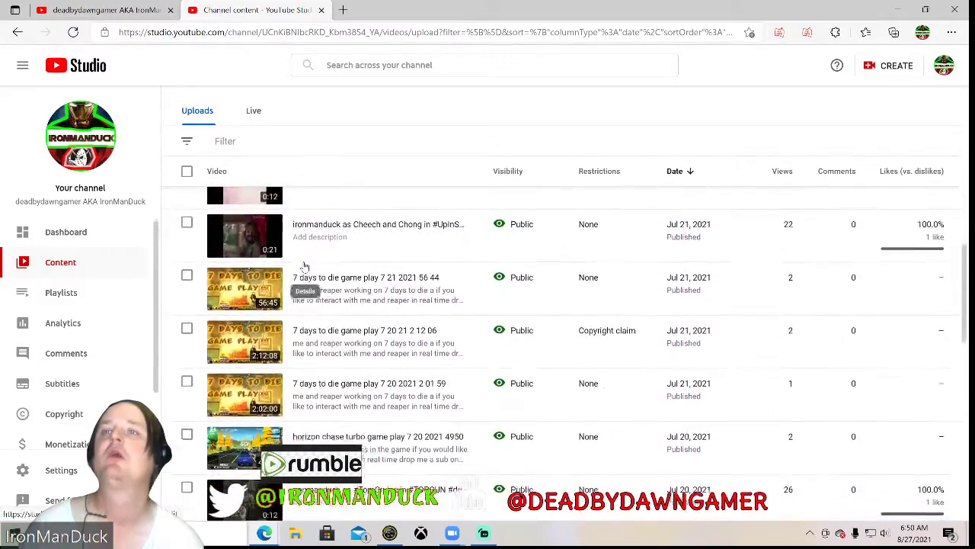
scroll(303, 265, "down", 10)
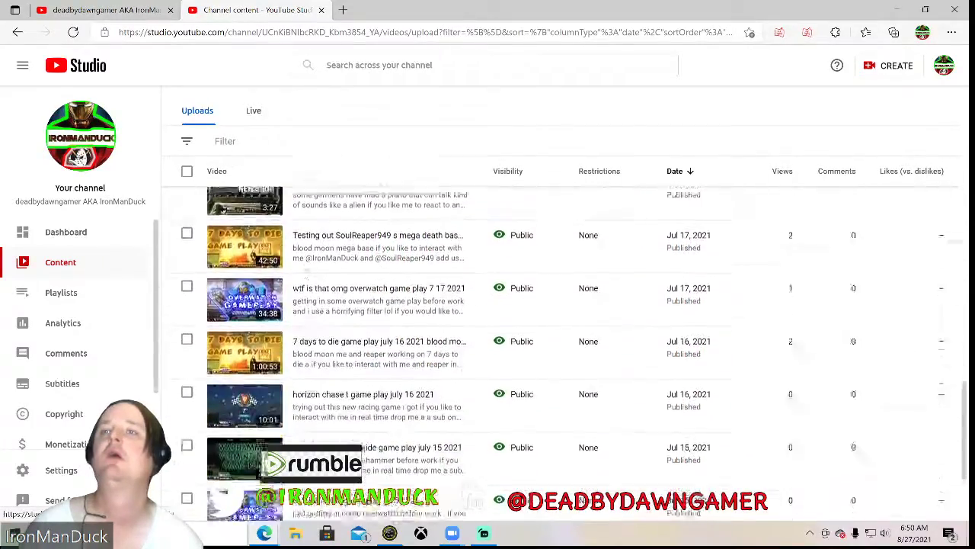
scroll(303, 267, "down", 3)
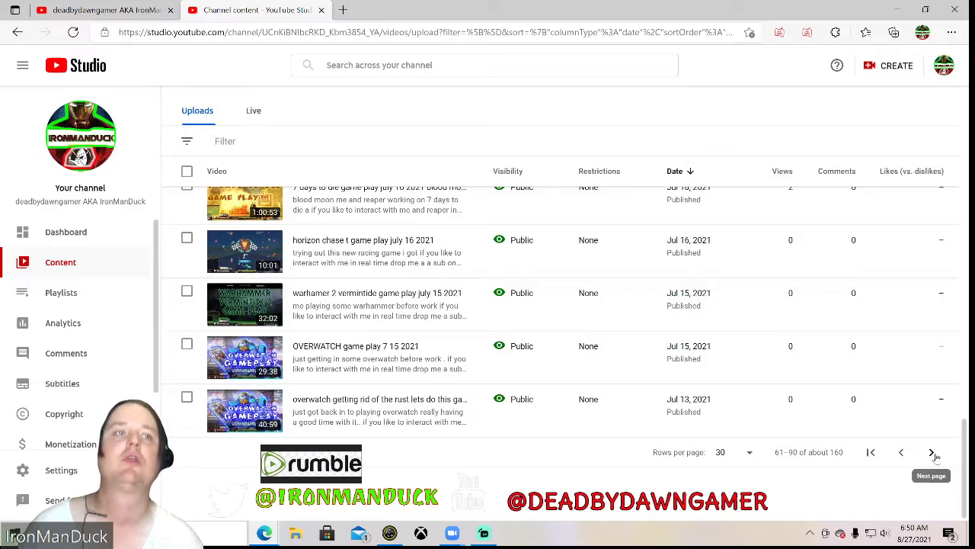
left_click(931, 452)
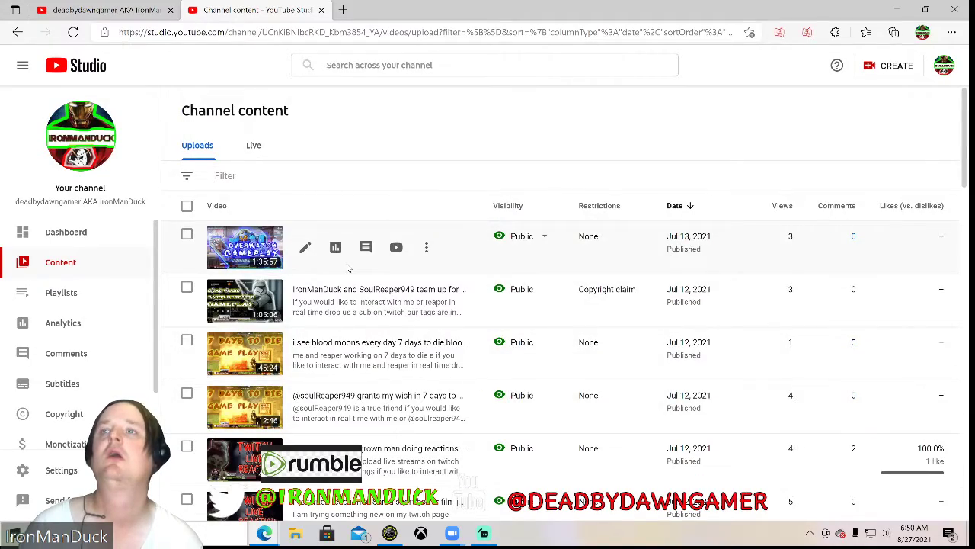
scroll(349, 269, "down", 10)
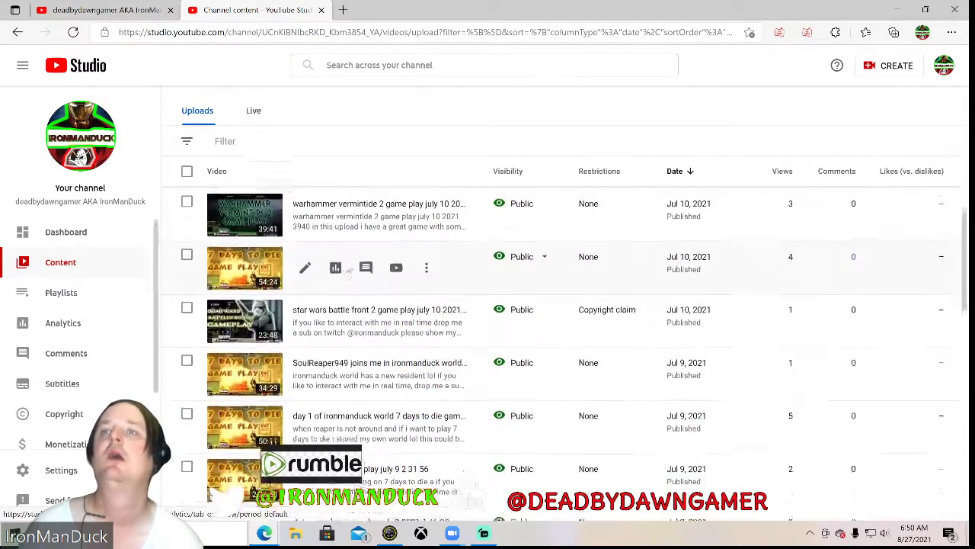
scroll(349, 269, "down", 6)
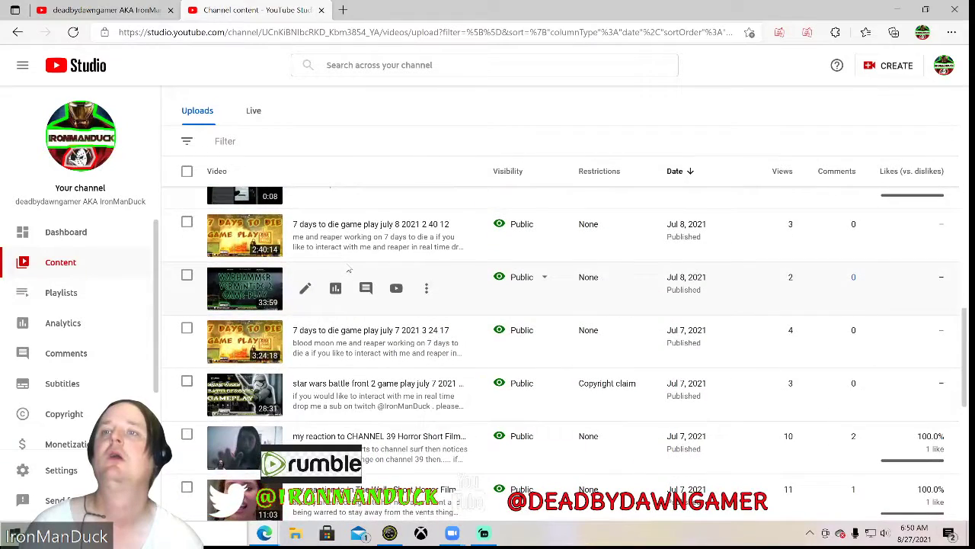
scroll(349, 269, "down", 2)
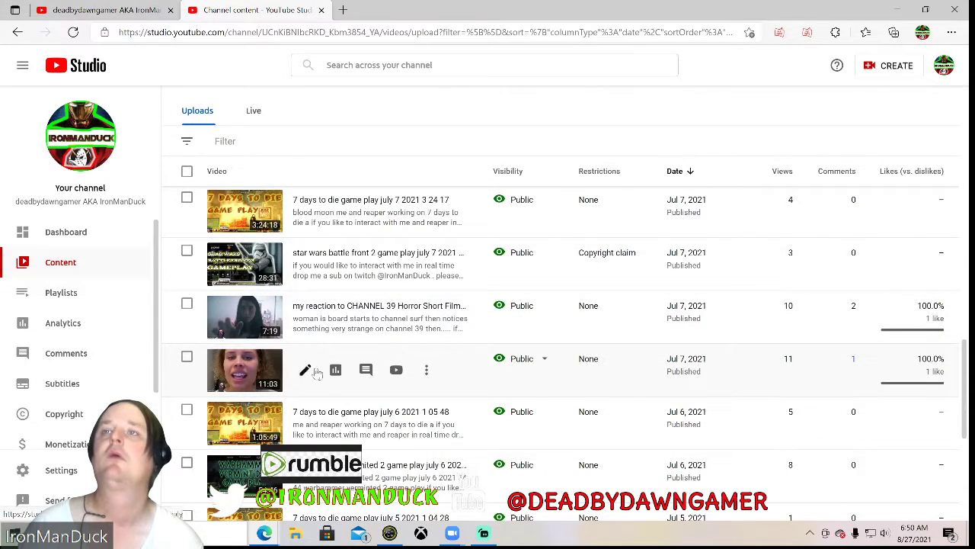
left_click(269, 381)
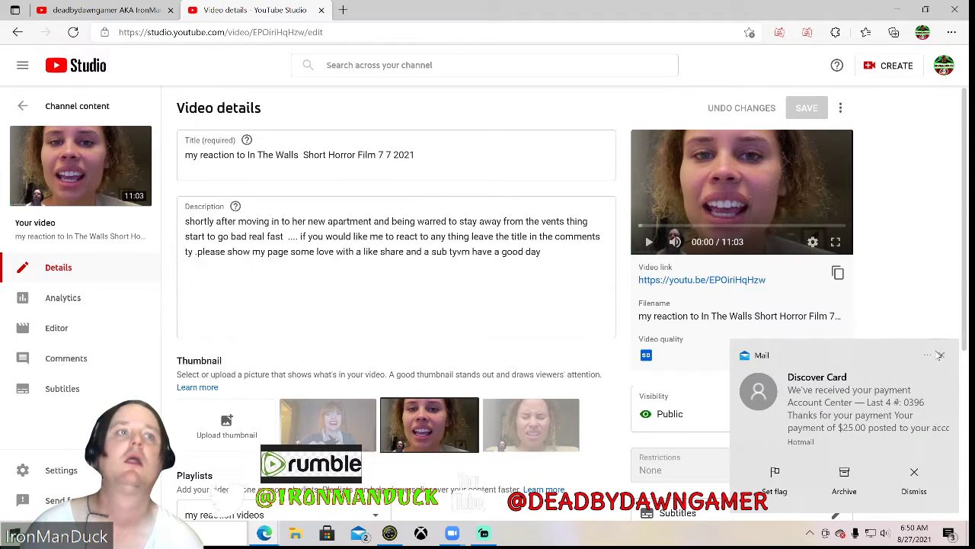
- Clear the mail notification and close the Mail window to return to the video details
left_click(937, 358)
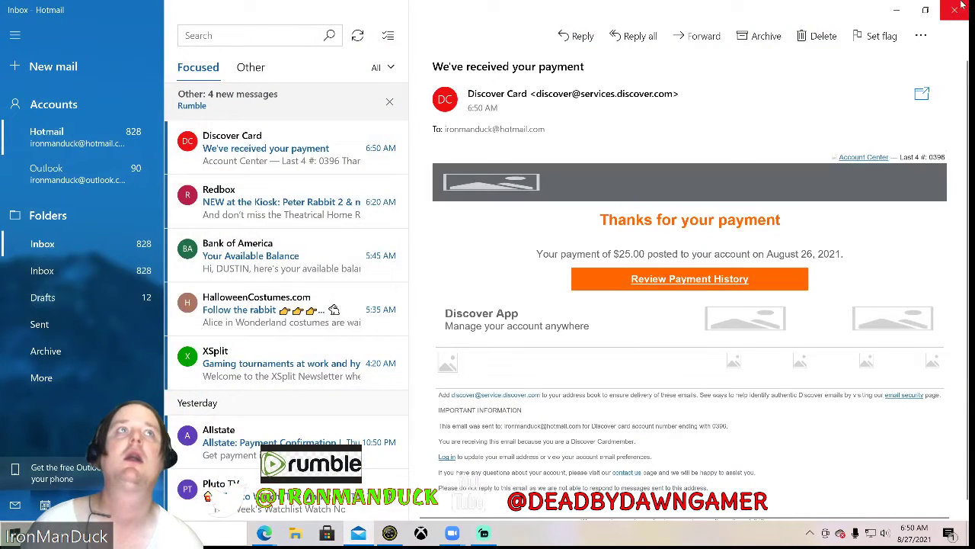
left_click(960, 7)
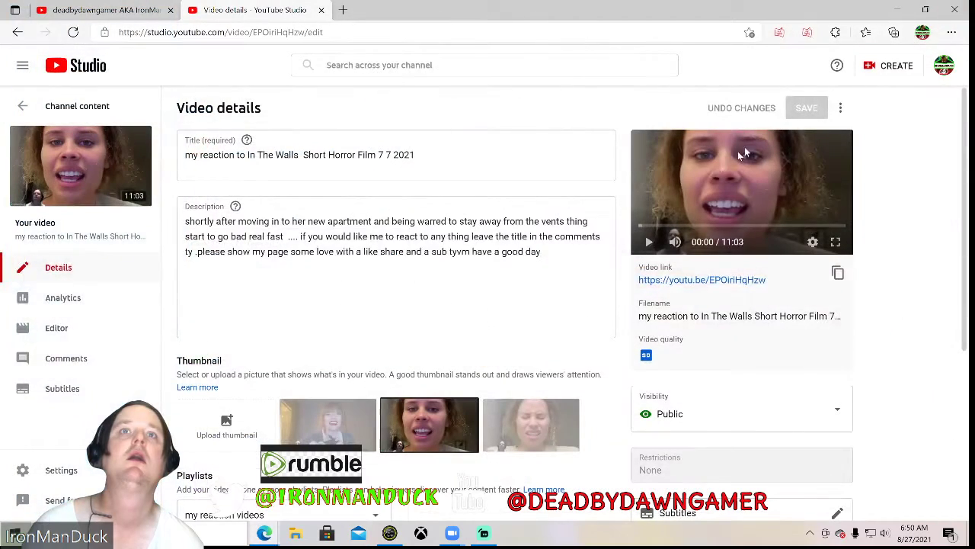
- Upload "the walls r th n" from the thumb nail templets folder as the video's custom thumbnail and save the changes
left_click(237, 439)
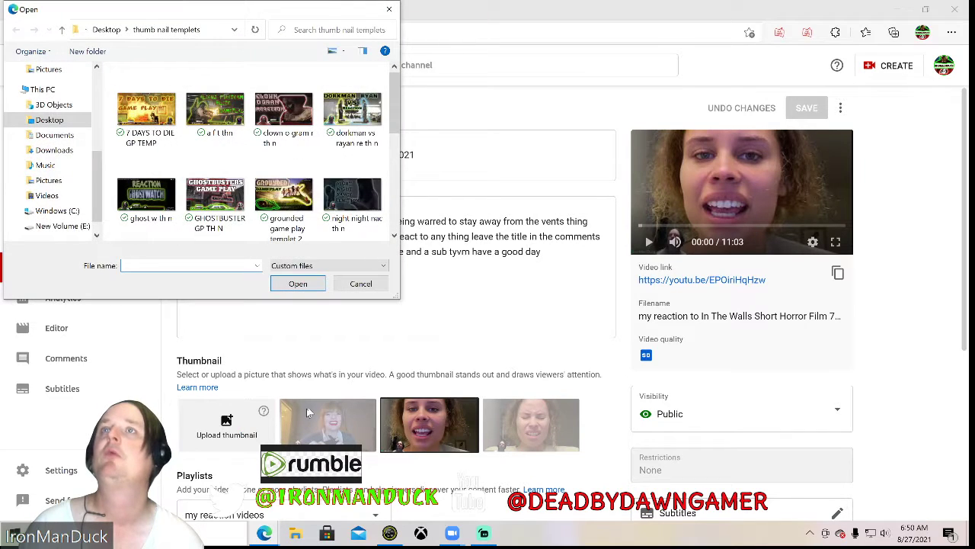
scroll(327, 130, "down", 1)
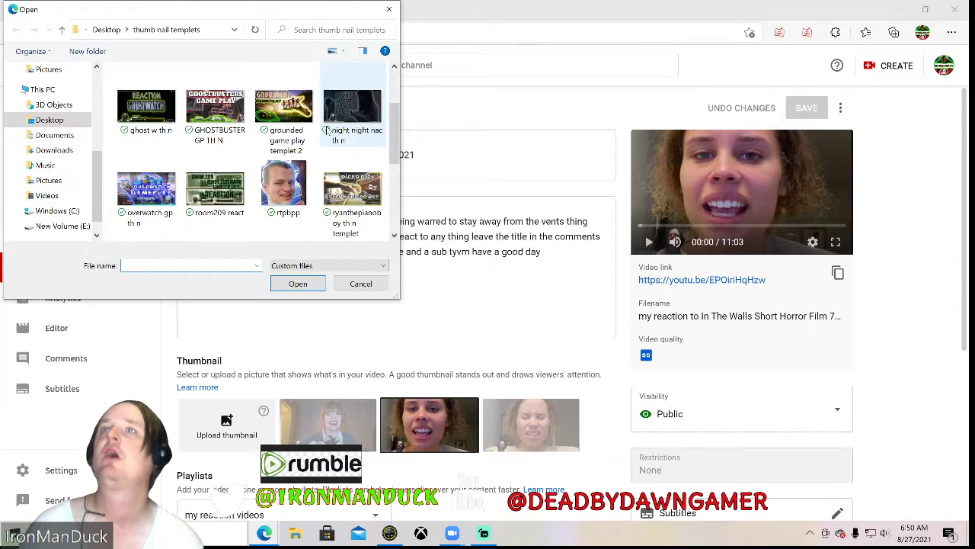
scroll(327, 130, "down", 2)
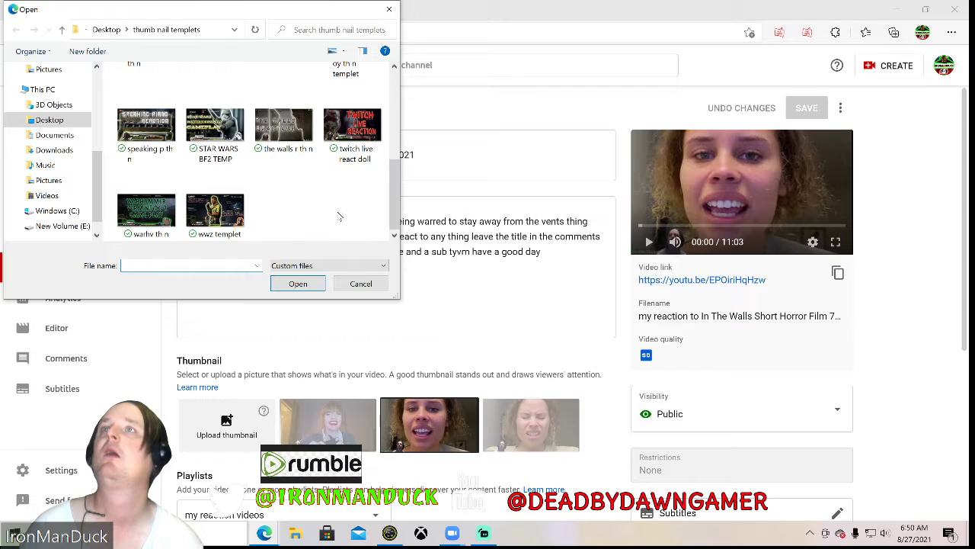
scroll(340, 216, "up", 3)
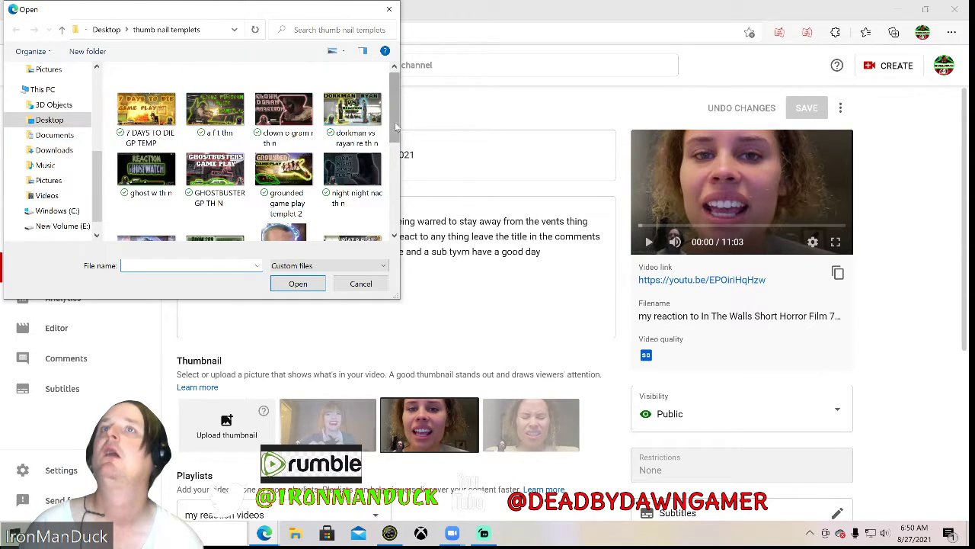
scroll(231, 160, "down", 2)
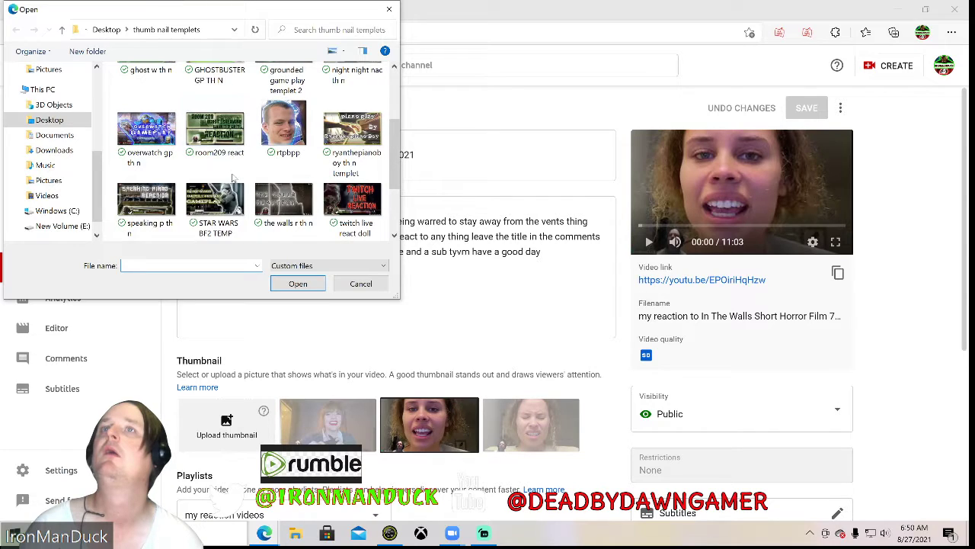
left_click(299, 201)
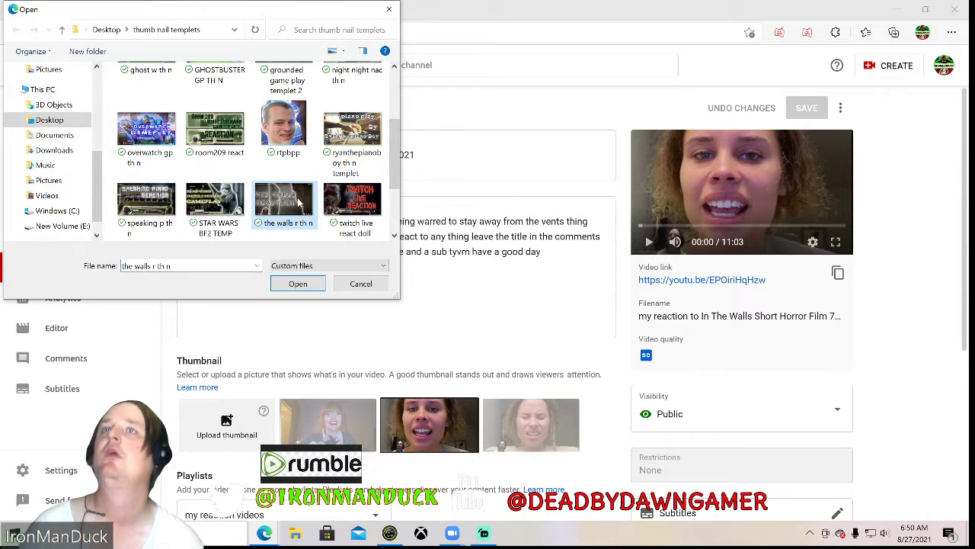
left_click(298, 283)
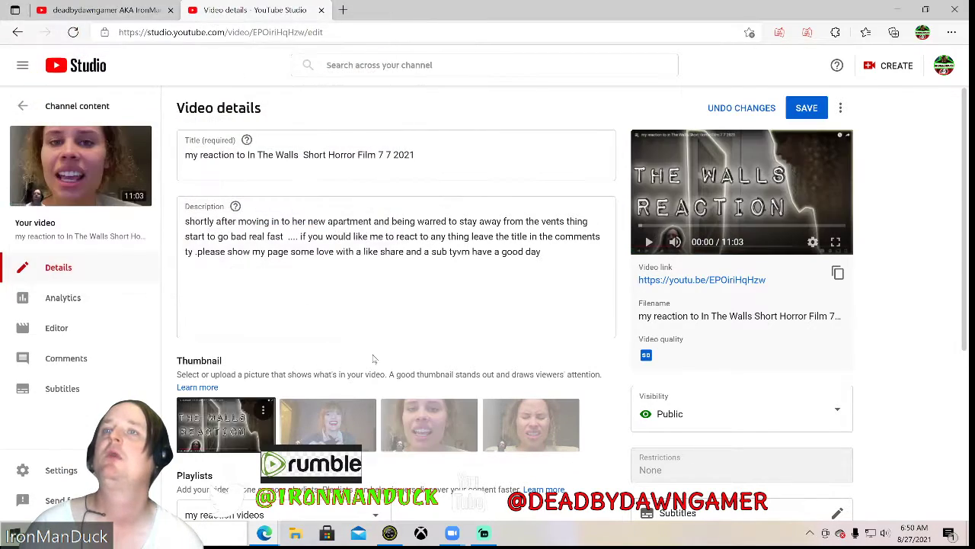
left_click(821, 112)
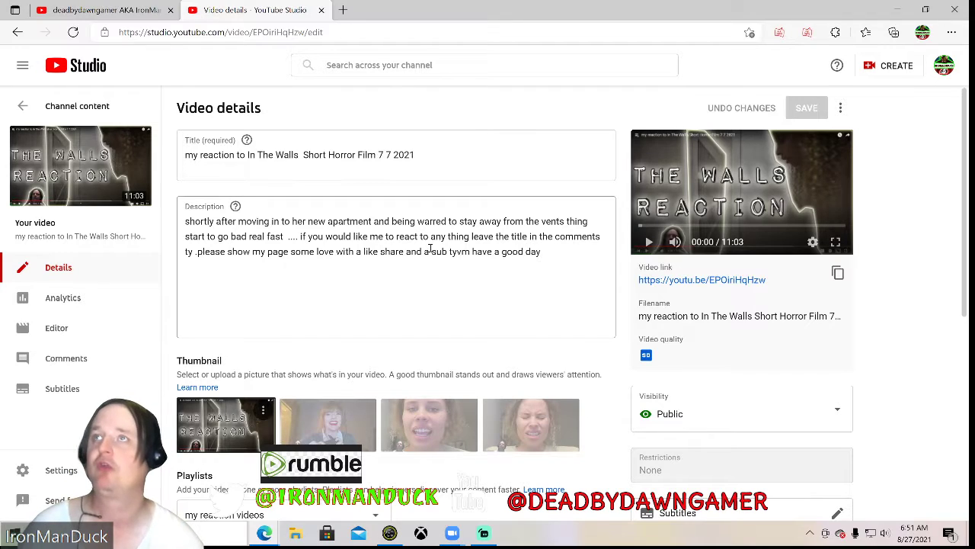
- Switch to the Photopea window with the finished thumbnail and bring Streamlabs OBS up in front of it
key("alt+Tab")
key("alt+Tab")
key("alt+Tab")
key("alt+Tab")
key("alt+Tab")
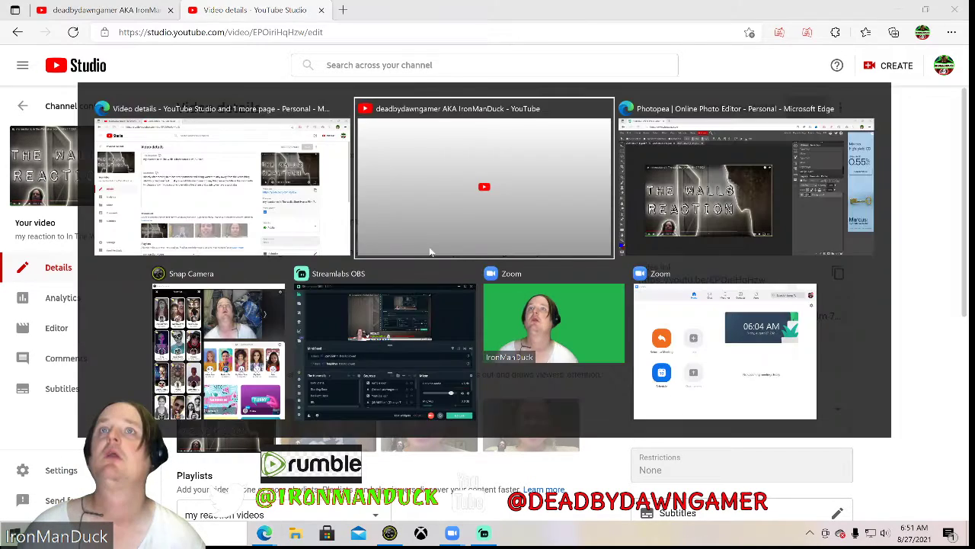
key("alt+Tab")
key("alt+Tab")
key("alt+Tab")
key("alt+Tab")
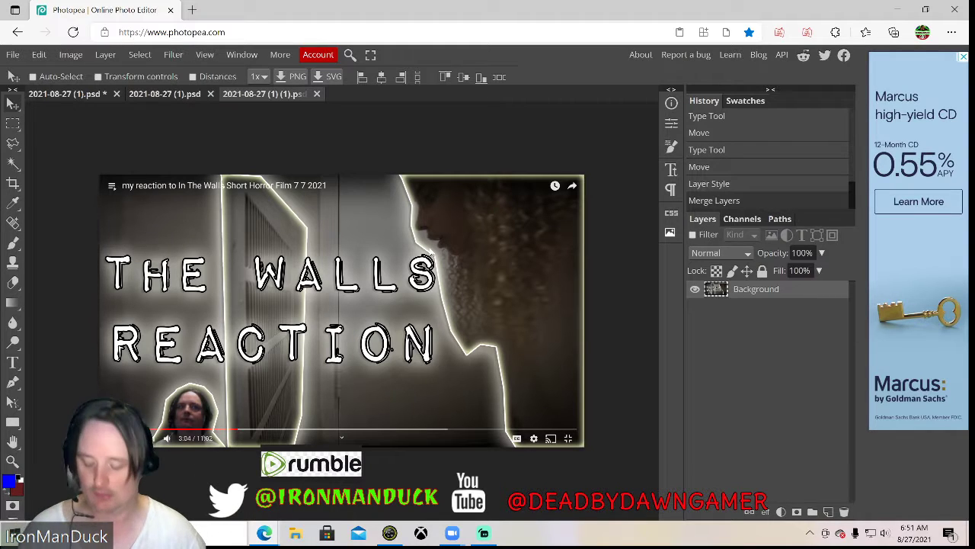
key("super+Tab")
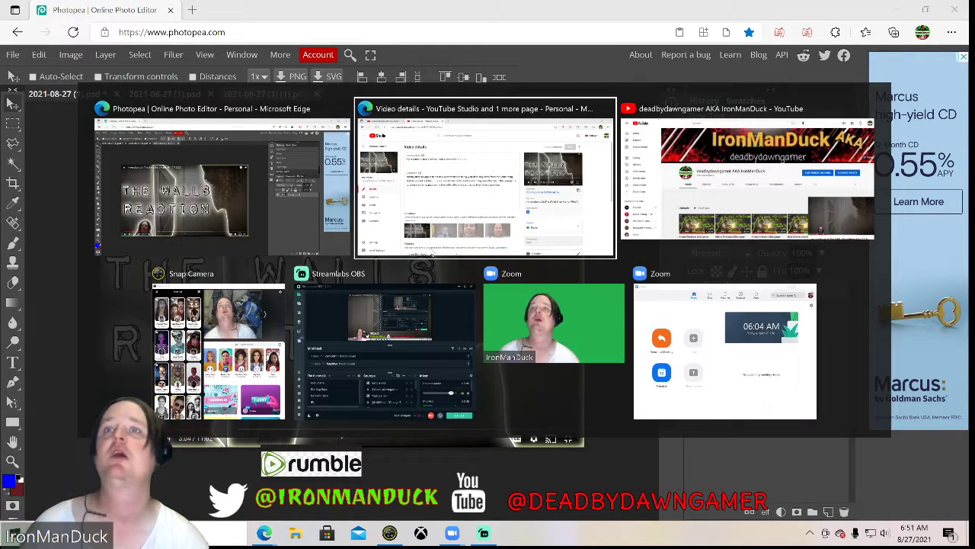
left_click(457, 305)
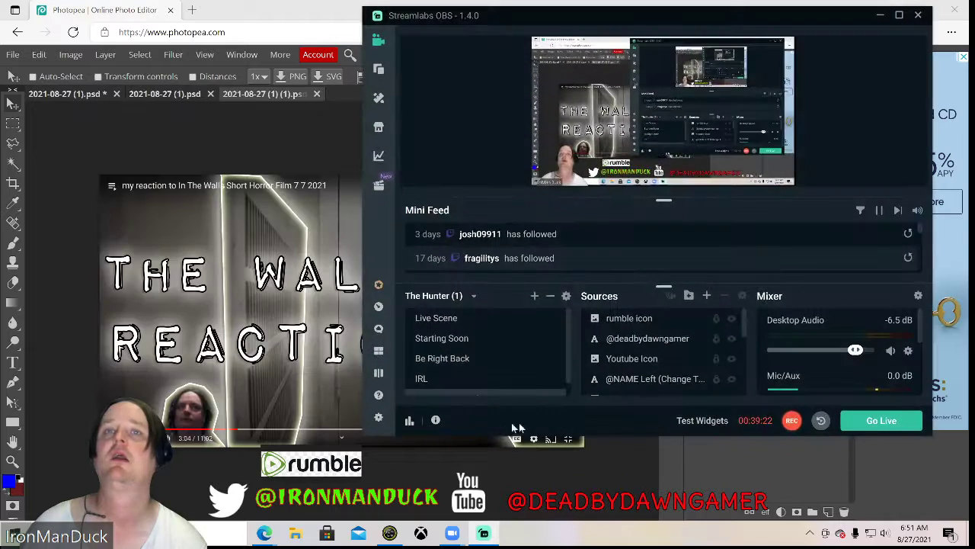